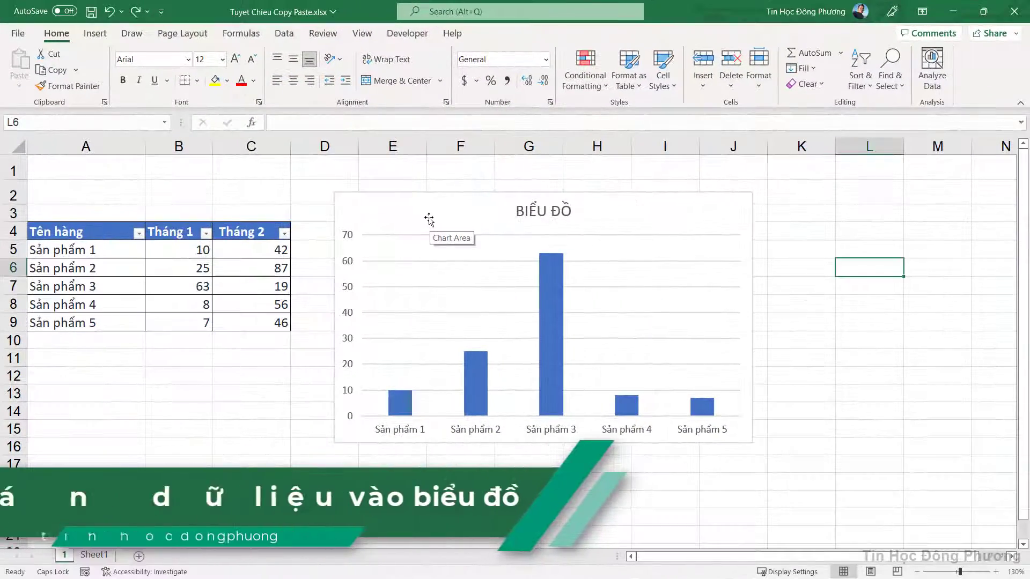
Step: Copy the Tháng 2 header and values in C4:C9
click(429, 220)
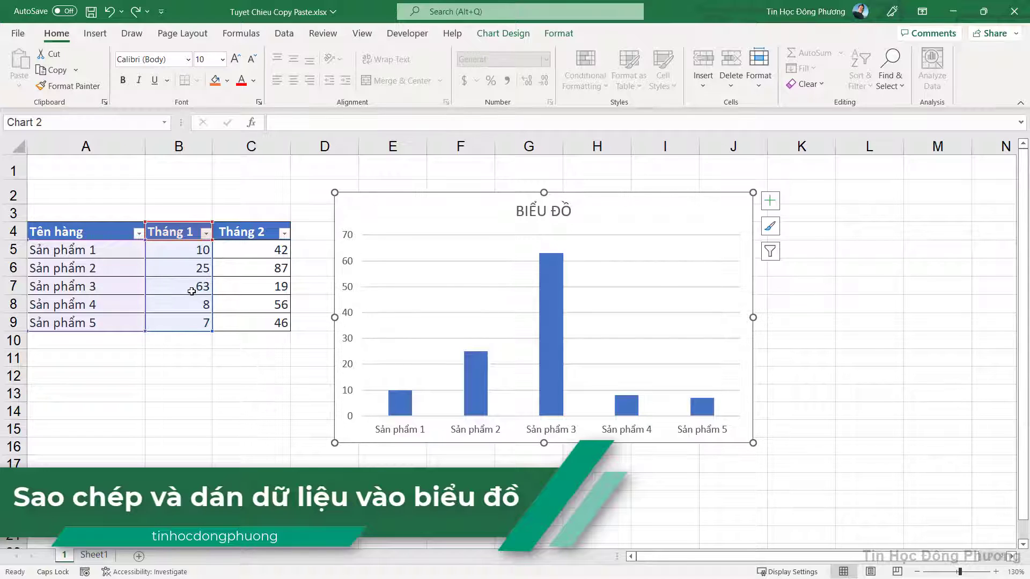
drag(246, 232, 276, 322)
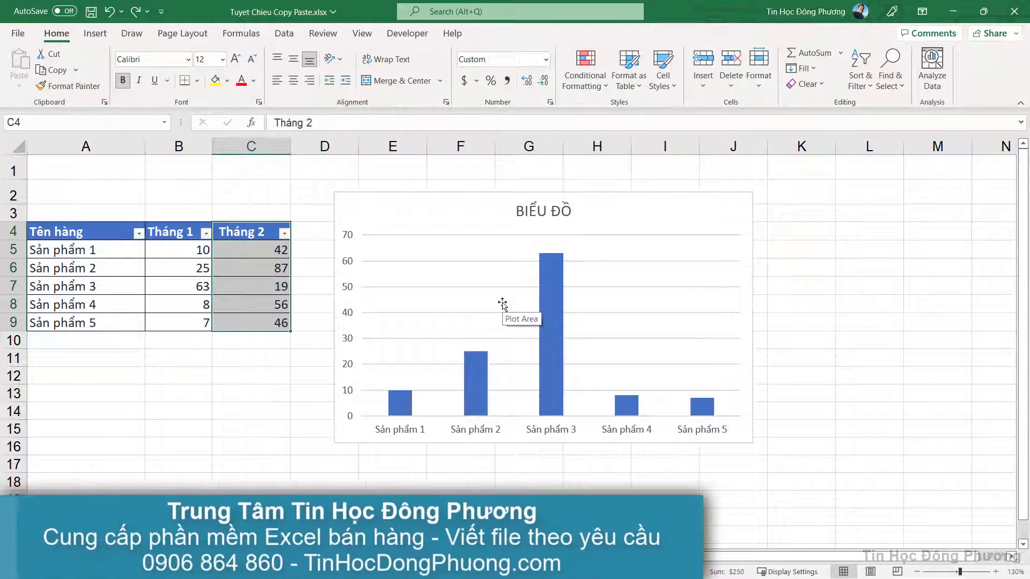
key(ctrl+v)
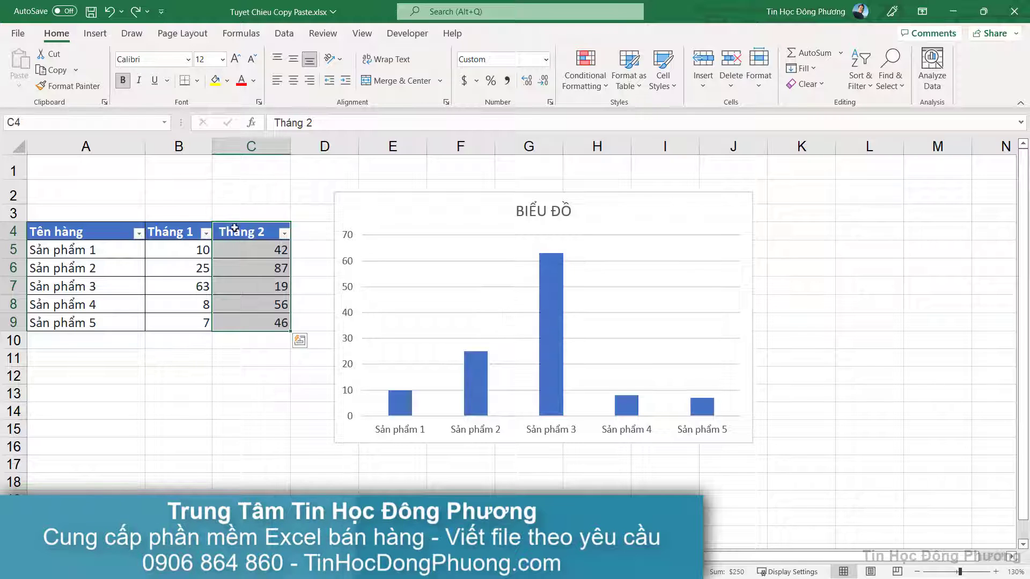
click(237, 239)
drag(238, 240, 271, 324)
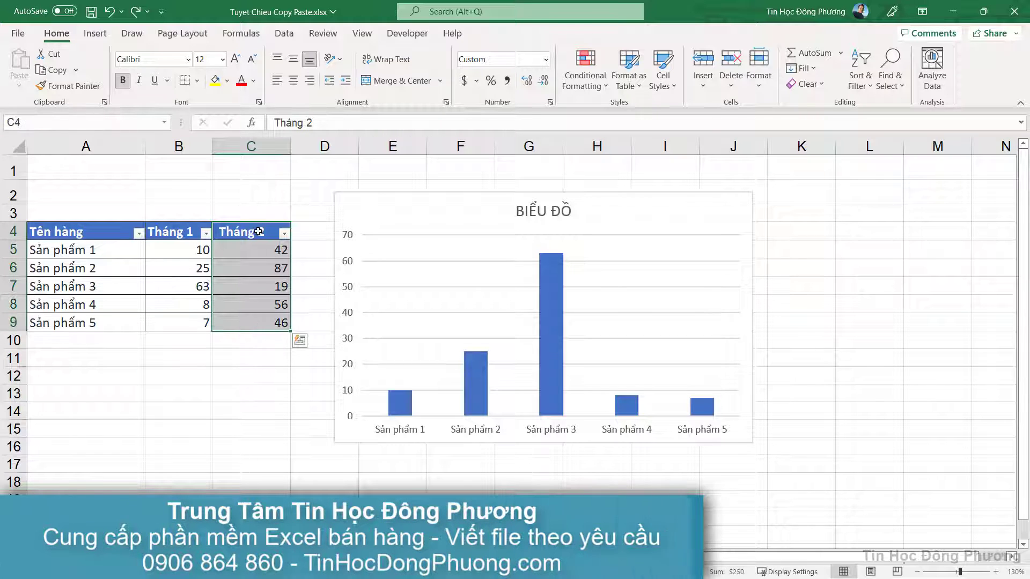
key(ctrl+c)
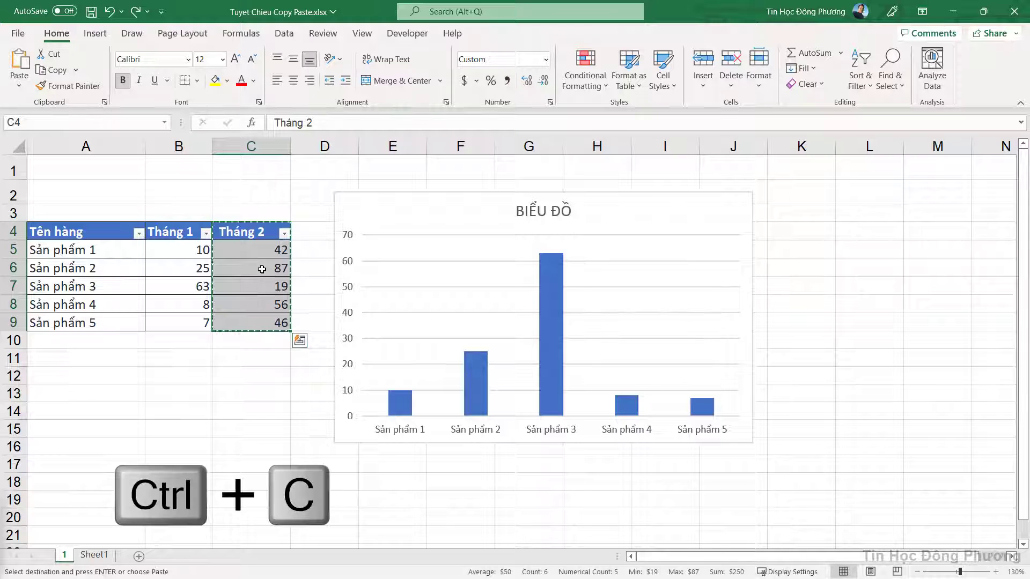
Step: Paste Tháng 2 into the chart as an orange series and shift the chart right
click(605, 220)
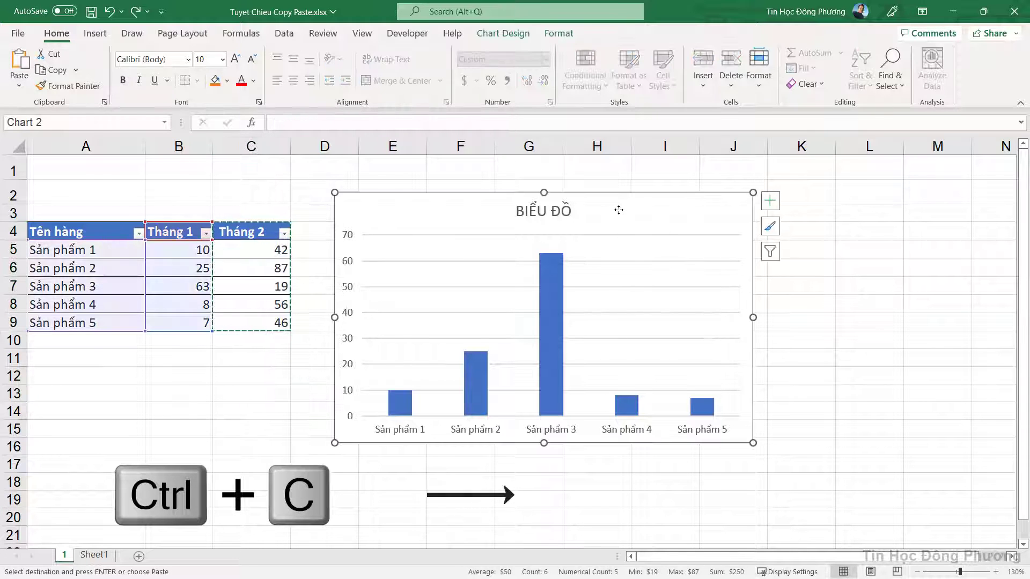
key(ctrl+v)
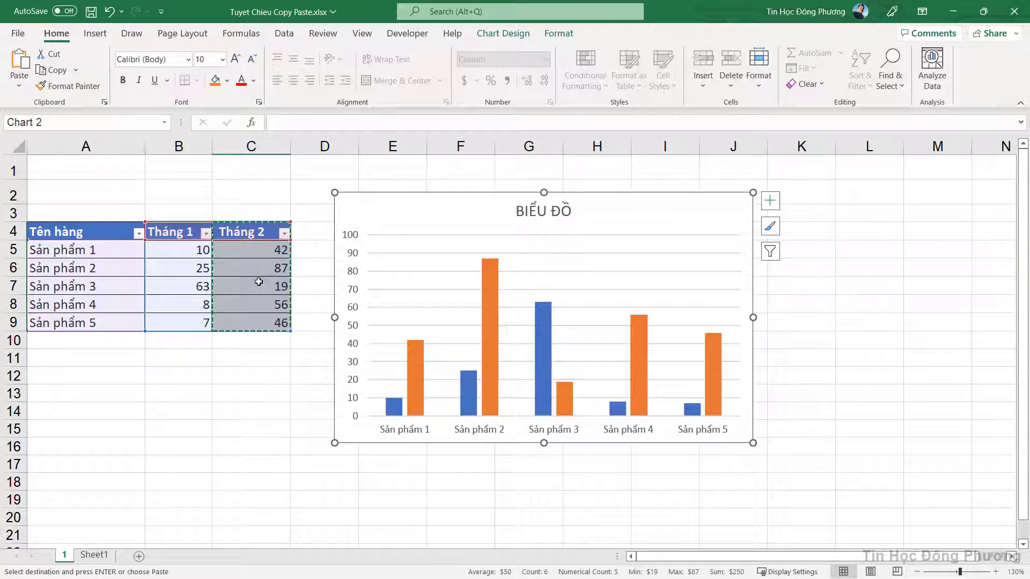
drag(451, 202, 576, 200)
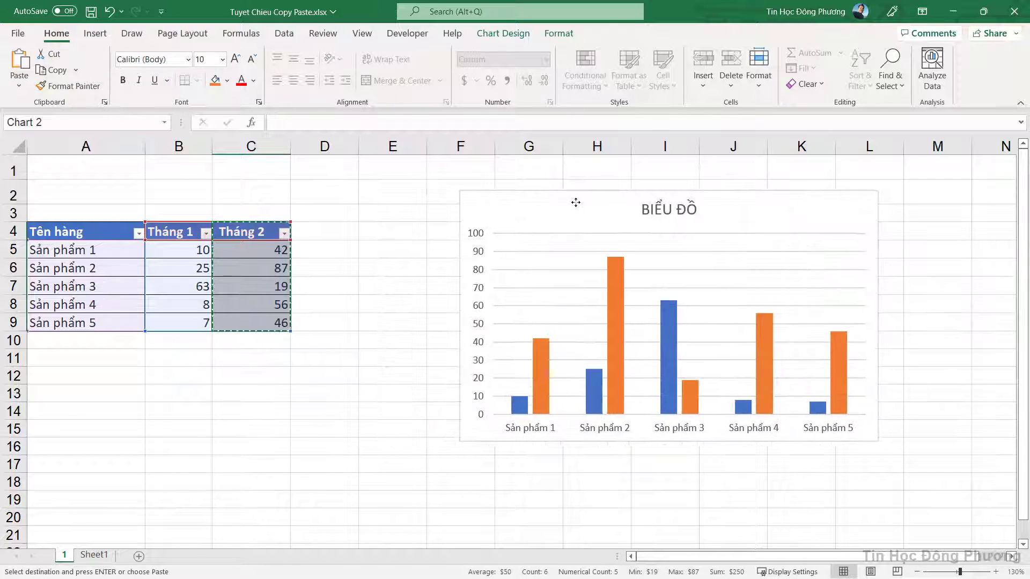
Step: Paste the Tháng 2 column into D4 and rename its header to Tháng 3
click(322, 264)
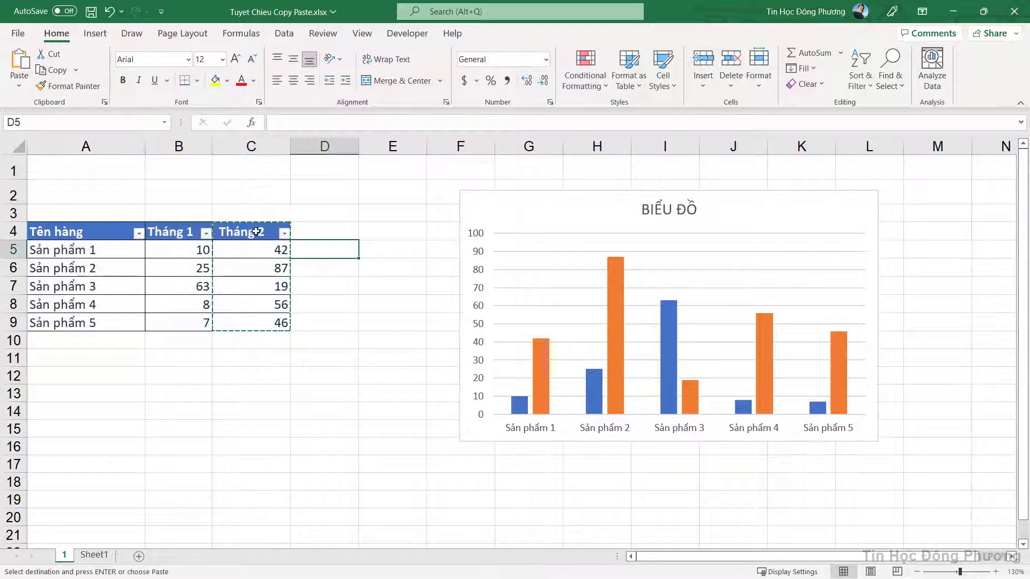
drag(252, 232, 257, 329)
key(ctrl+v)
click(329, 231)
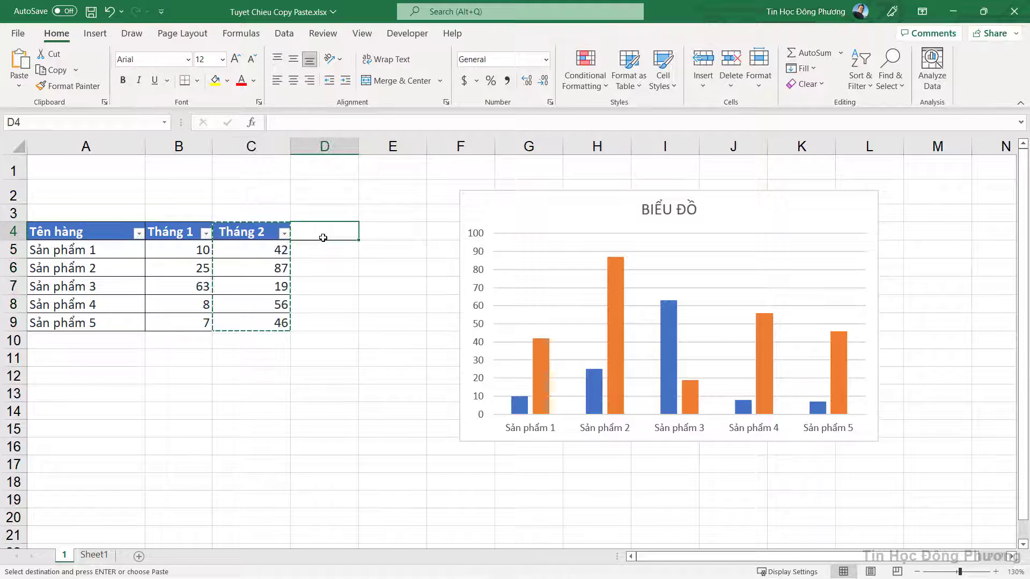
key(ctrl+v)
double_click(338, 232)
double_click(338, 232)
text(3)
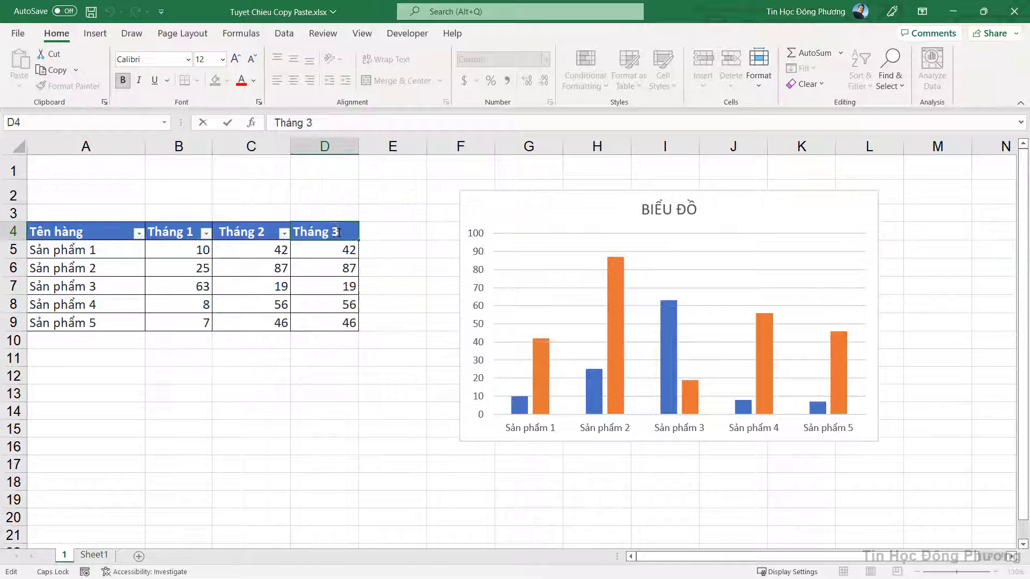
key(Return)
Step: Add the Tháng 3 column D4:D9 to the chart as a third, grey series
drag(325, 231, 318, 327)
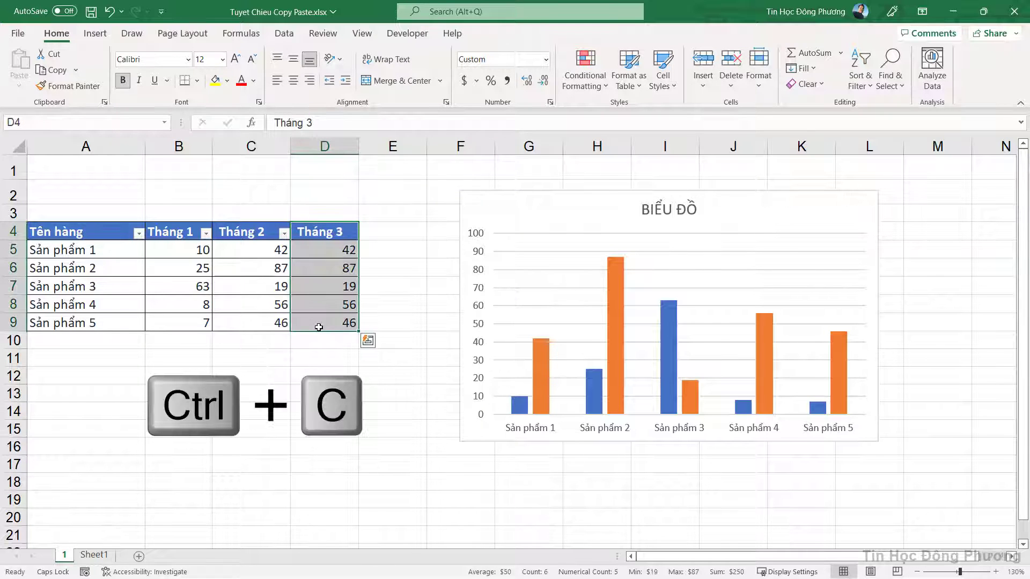
click(559, 206)
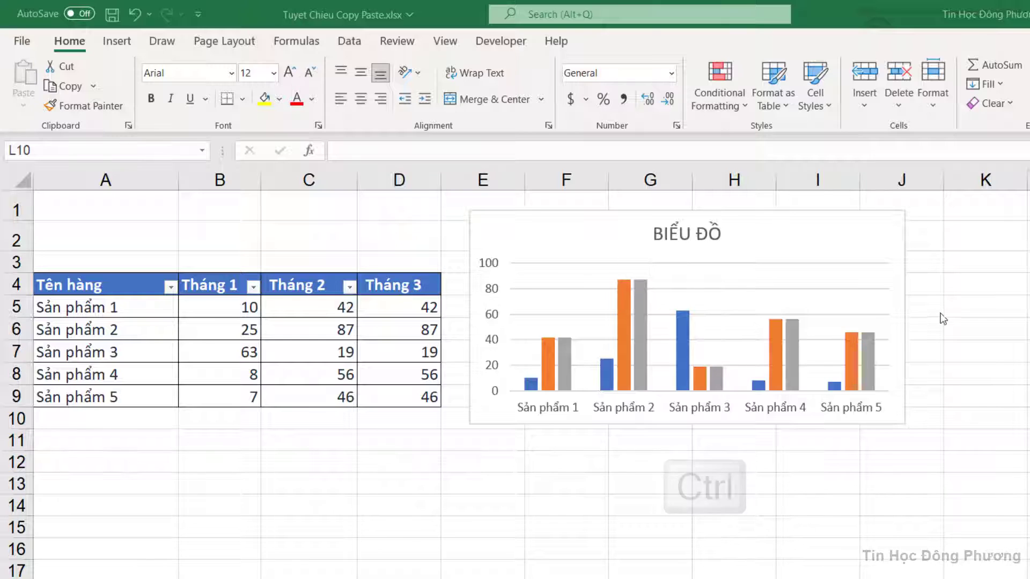
click(712, 266)
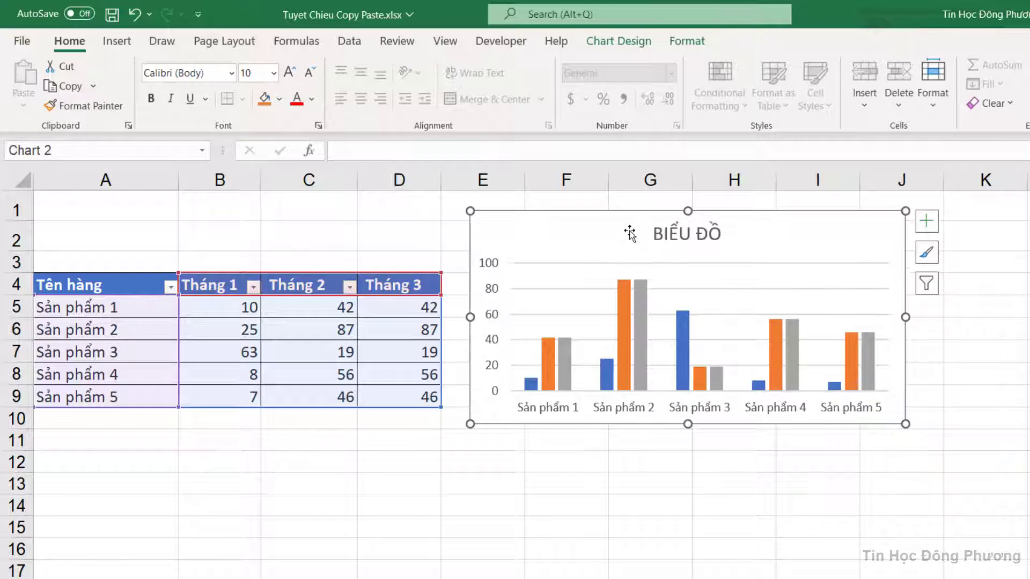
Step: Ctrl-drag the BIỂU ĐỒ chart to drop a duplicate below-right of the original
click(951, 298)
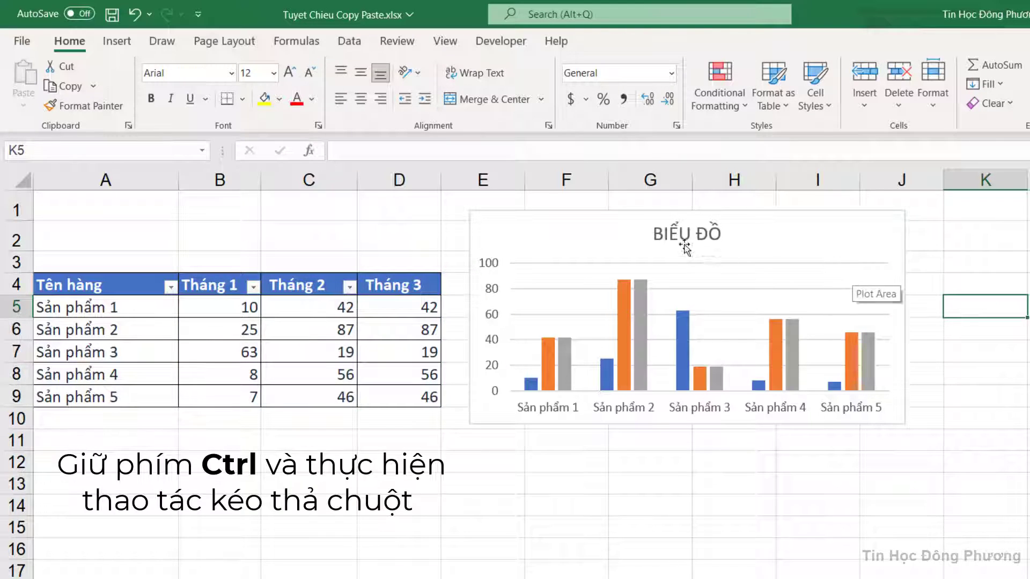
drag(552, 226, 649, 374)
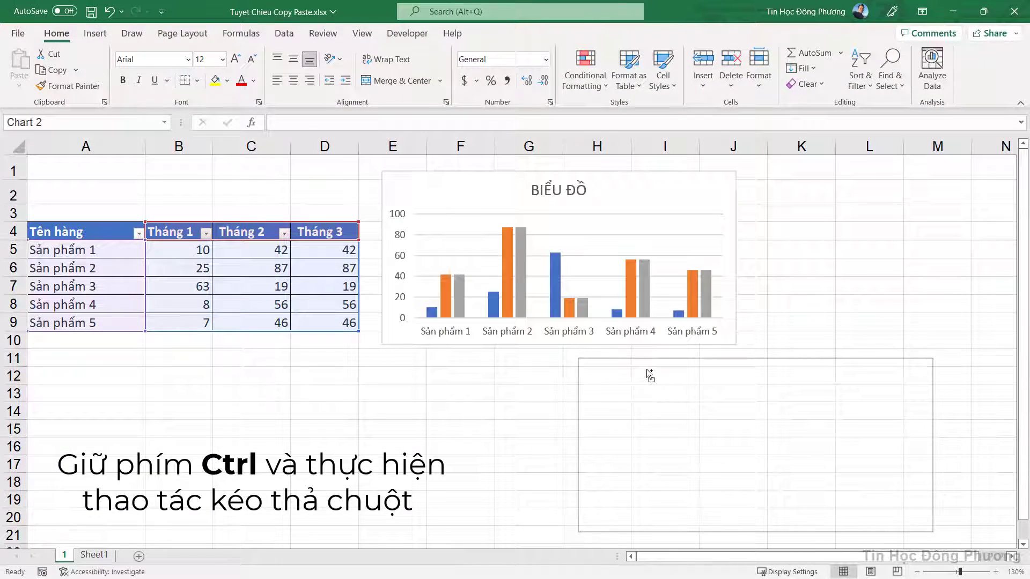
drag(647, 370, 648, 373)
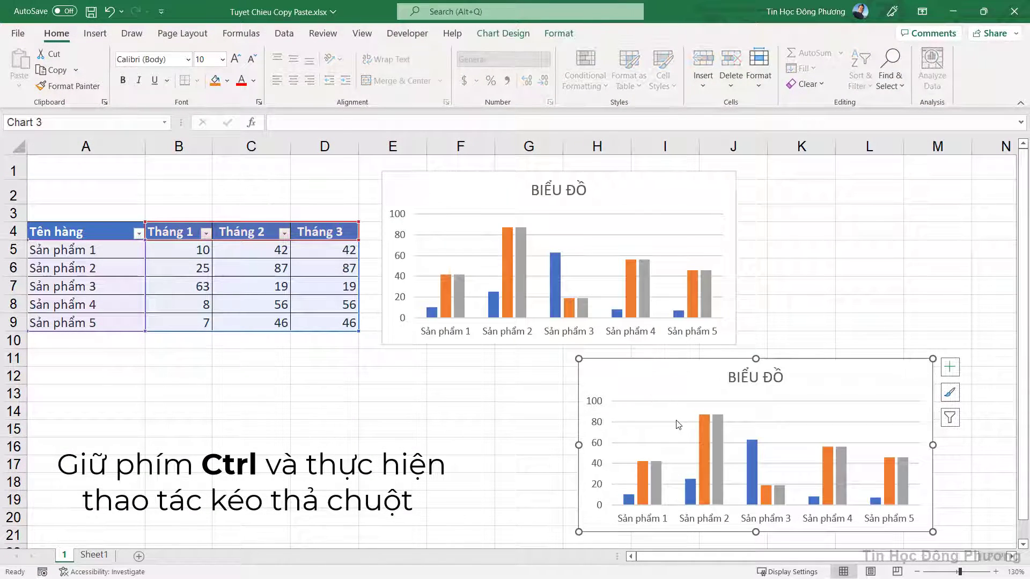
key(Escape)
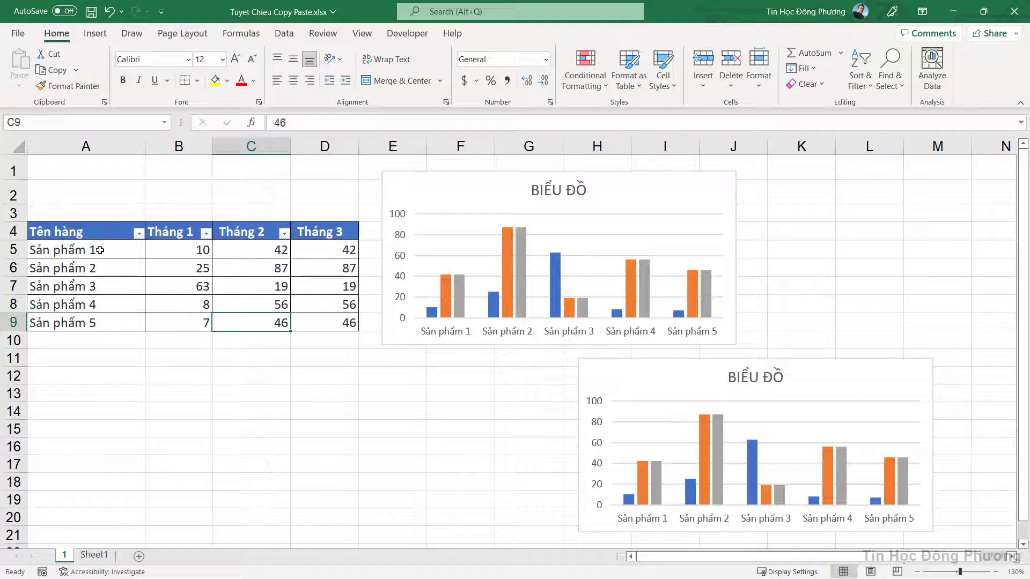
drag(80, 230, 322, 327)
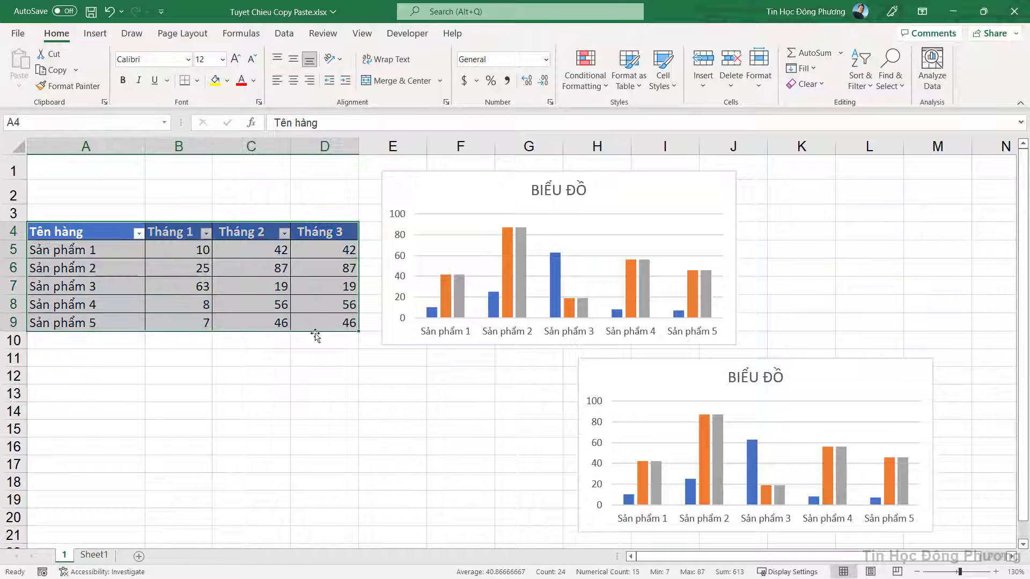
Step: Ctrl-drag the product table A4:D9 down to create a copy in A12:D17
click(101, 412)
drag(107, 232, 307, 327)
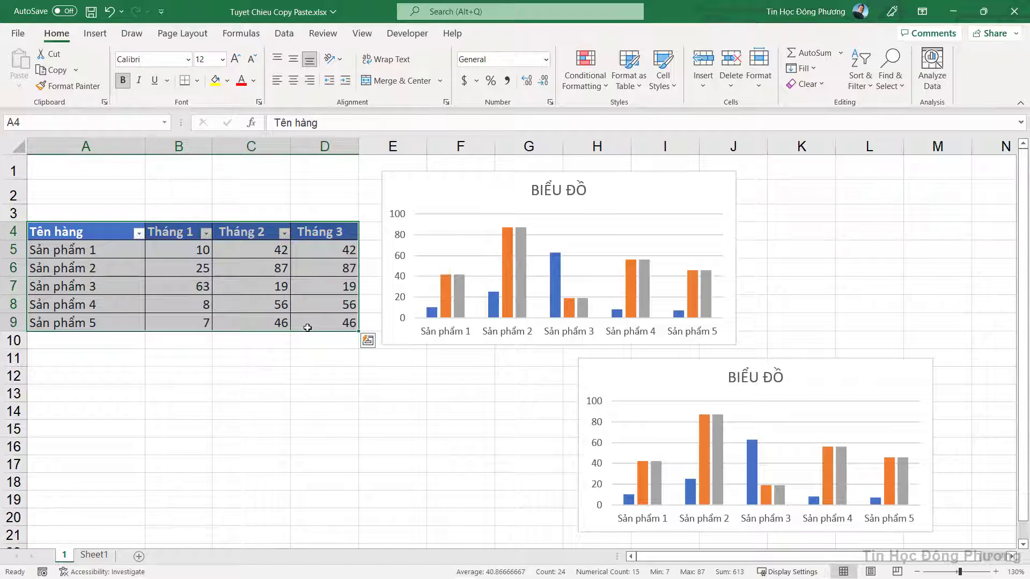
drag(104, 231, 324, 325)
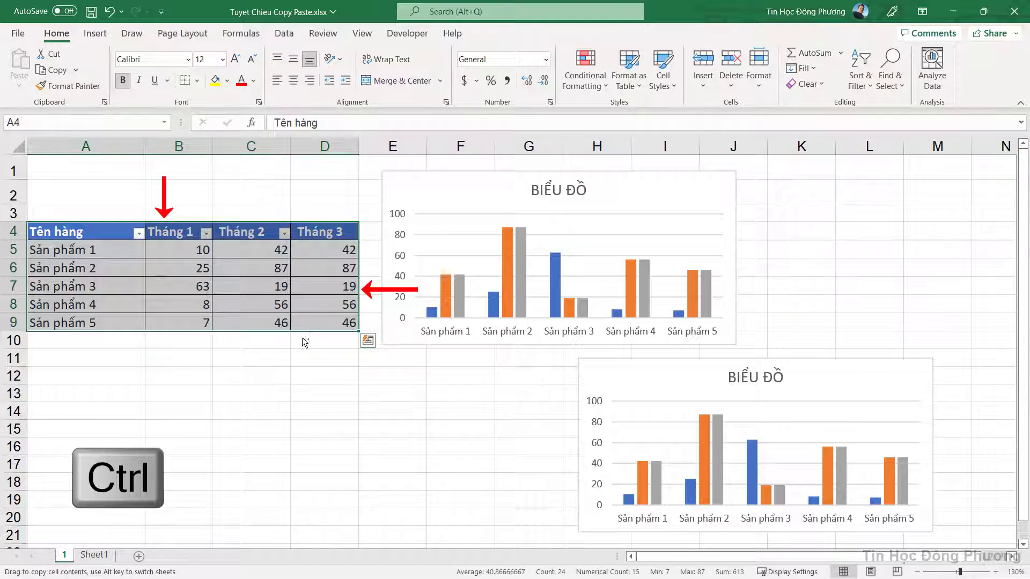
drag(306, 333, 300, 468)
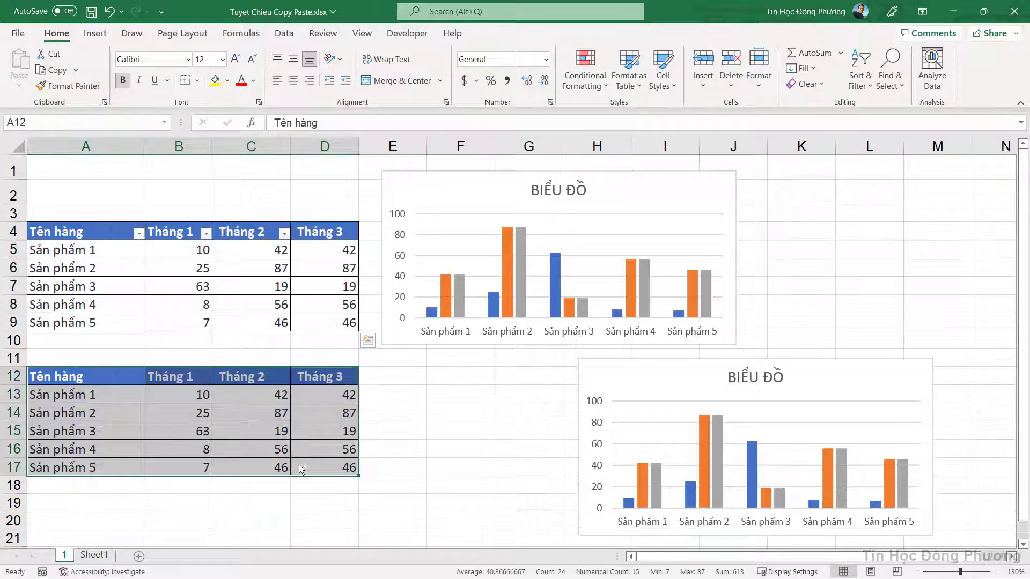
key(ctrl+q)
click(165, 438)
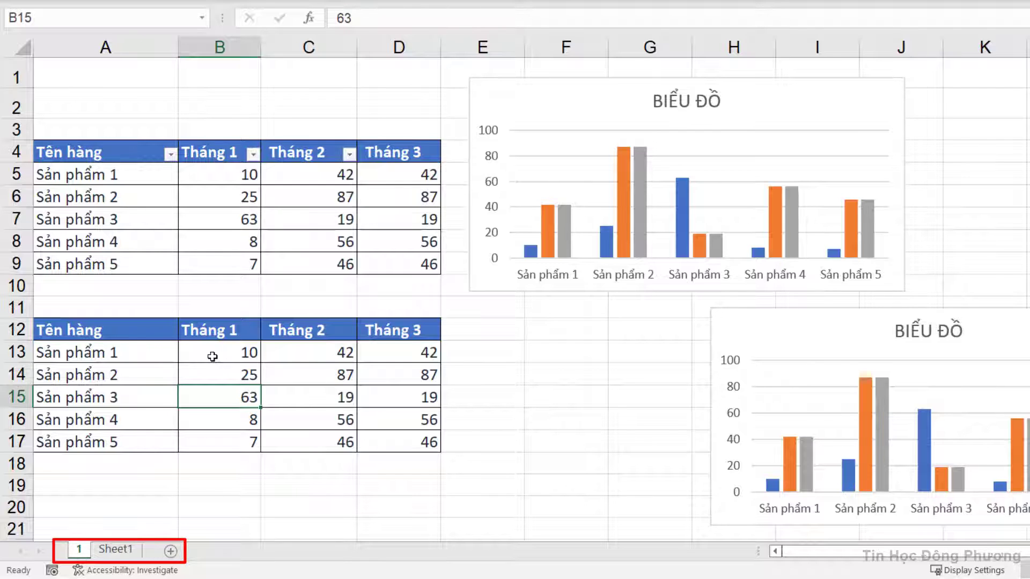
Step: Ctrl-drag sheet tab 1 twice to create copies 1 (2) and 1 (3)
key(ctrl)
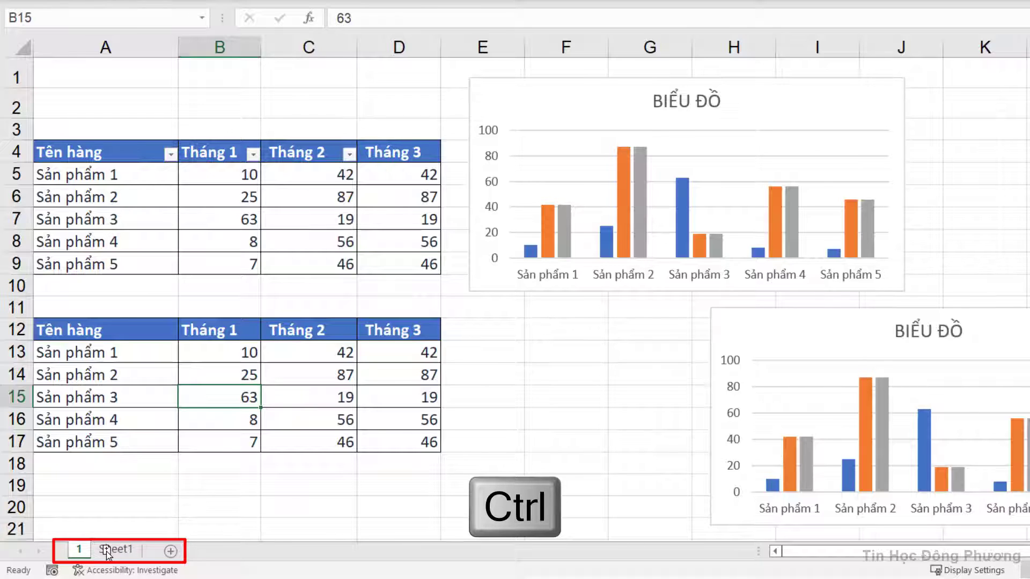
drag(108, 552, 105, 556)
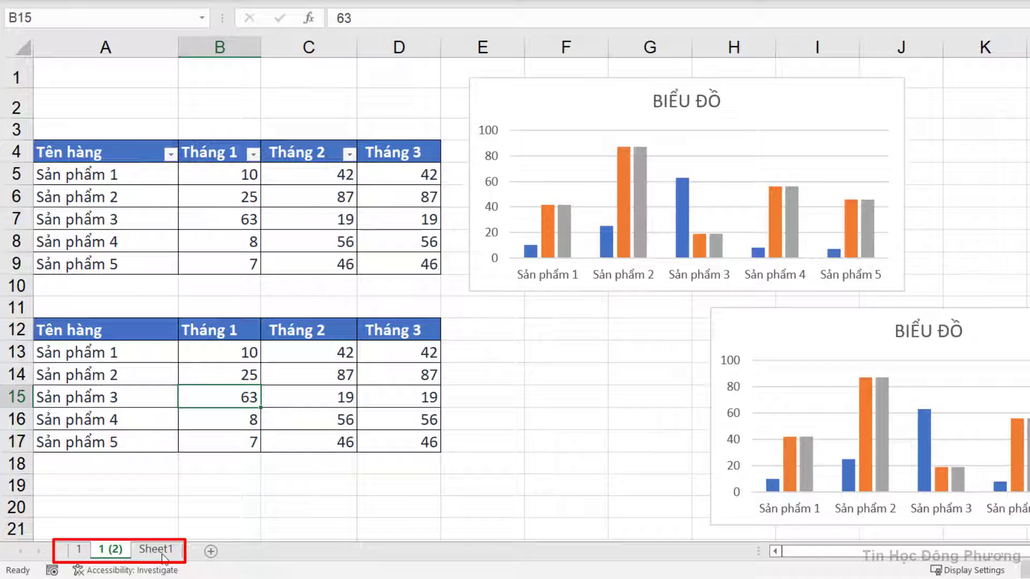
drag(153, 550, 159, 560)
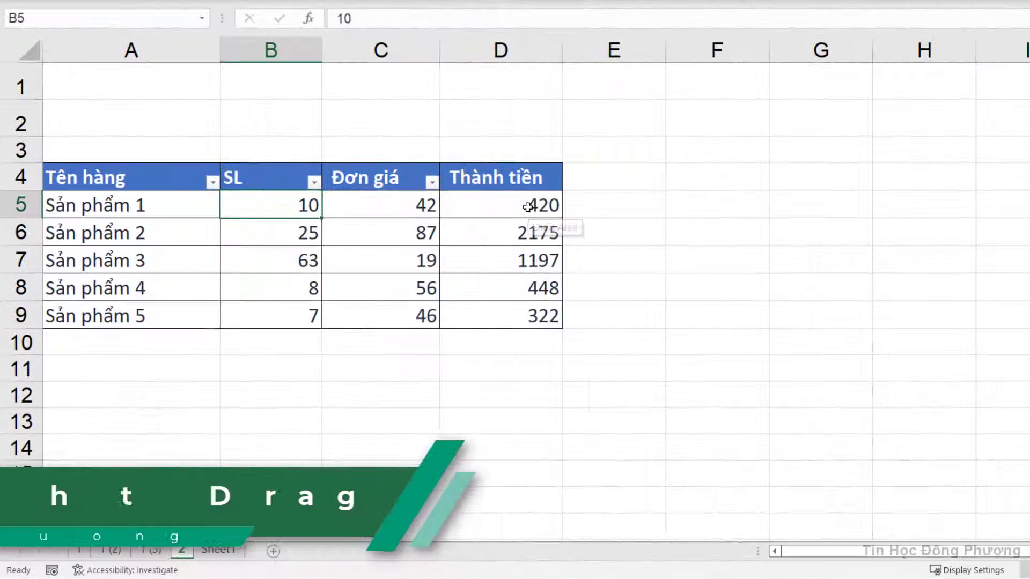
click(523, 204)
Step: Inspect D5's =B5*C5 formula, then undo a plain copy to F4:F9 that showed zeros
double_click(506, 206)
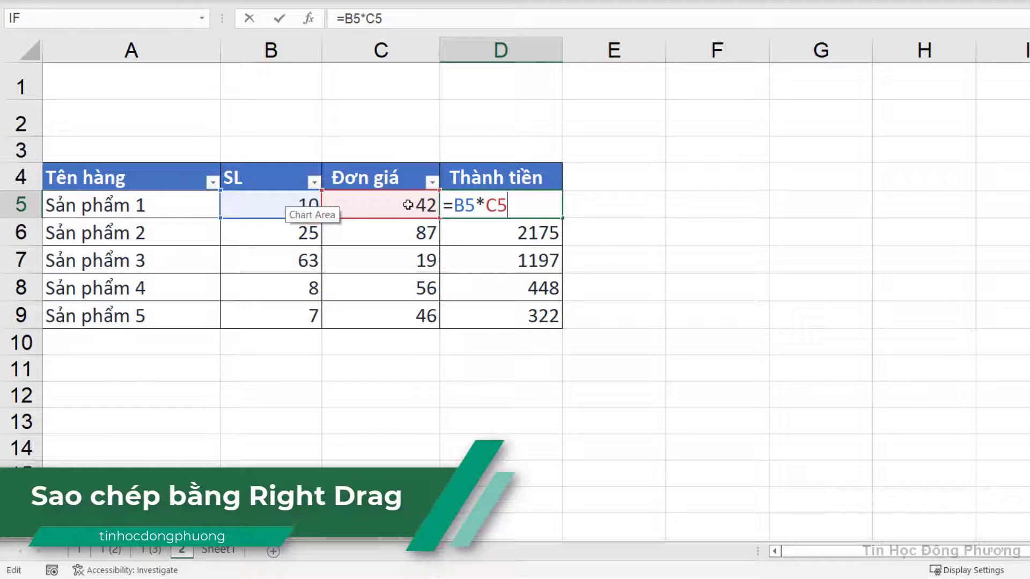
key(Escape)
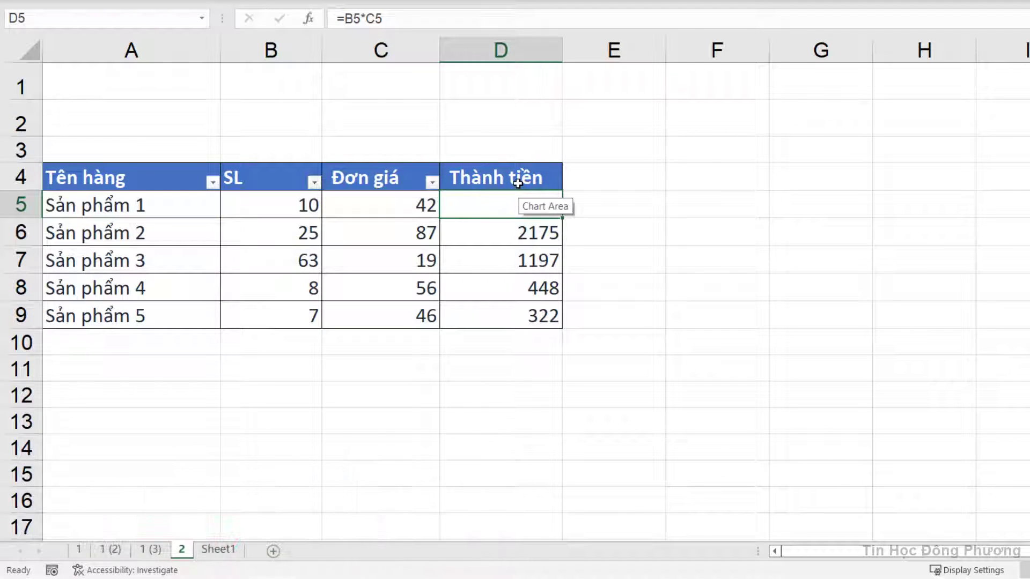
drag(519, 185, 520, 315)
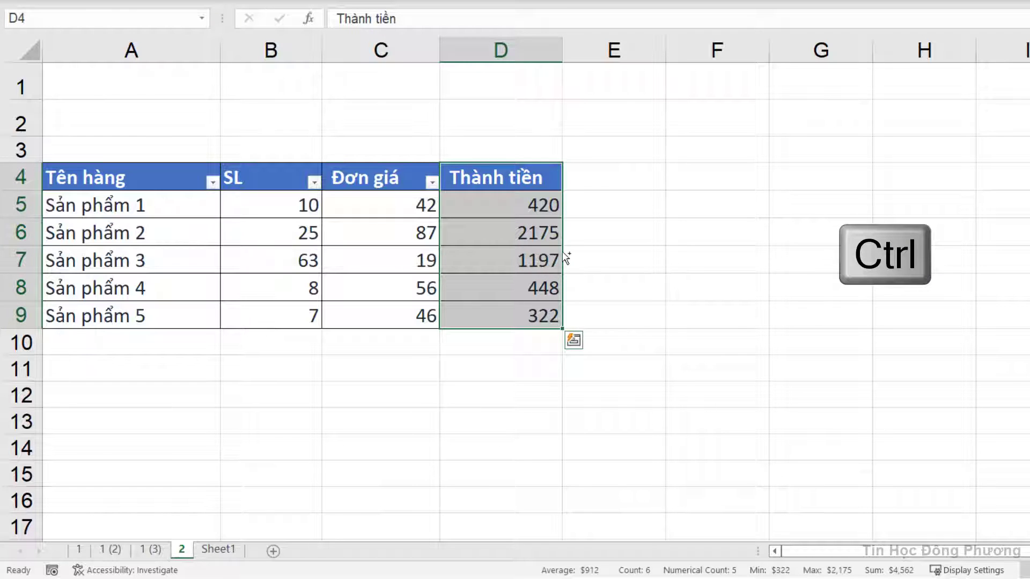
ctrl+drag(566, 258, 759, 259)
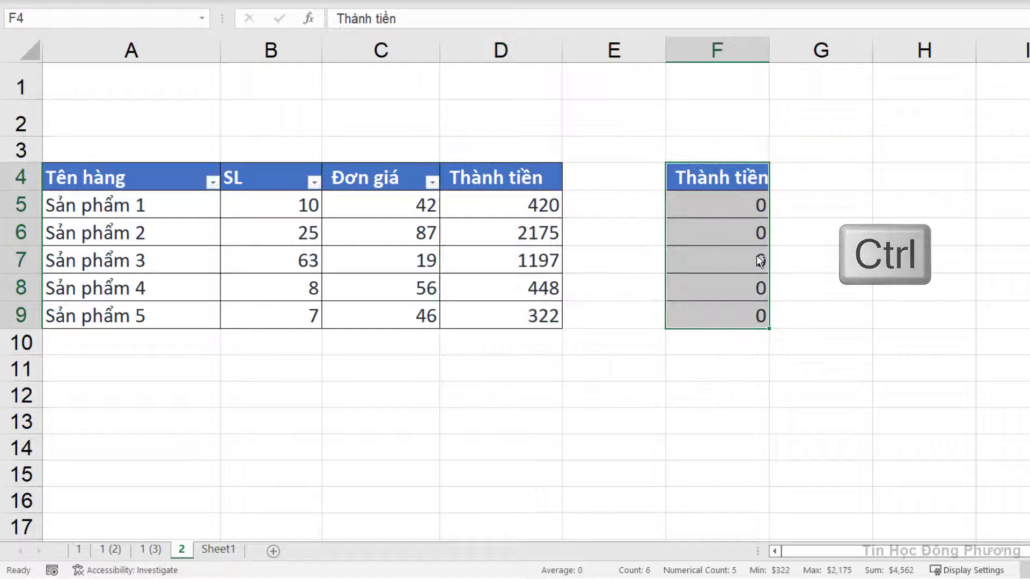
click(691, 272)
key(ctrl+z)
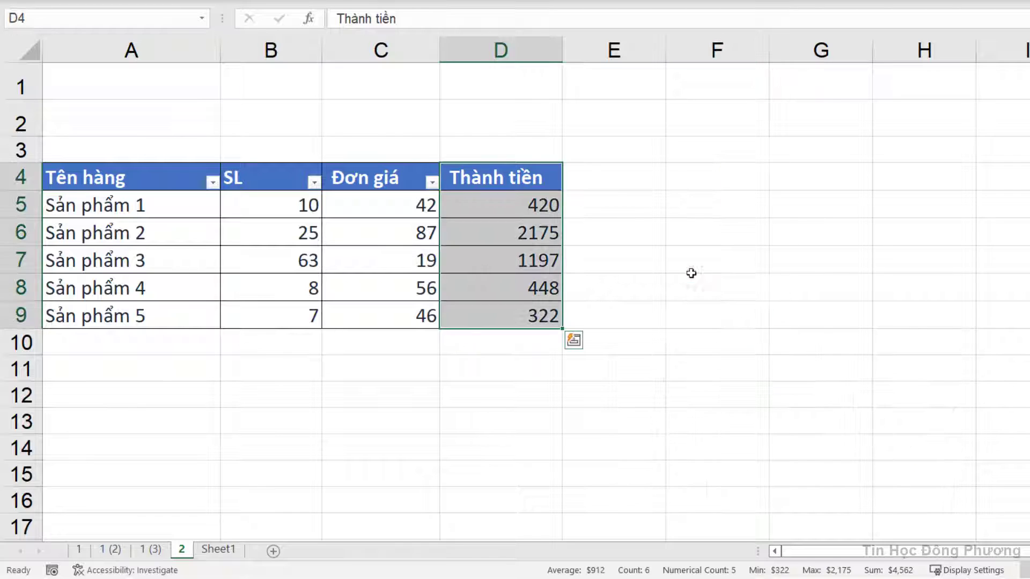
Step: Right-drag the Thành tiền column D4:D9 into F4:F9 as values only
click(794, 173)
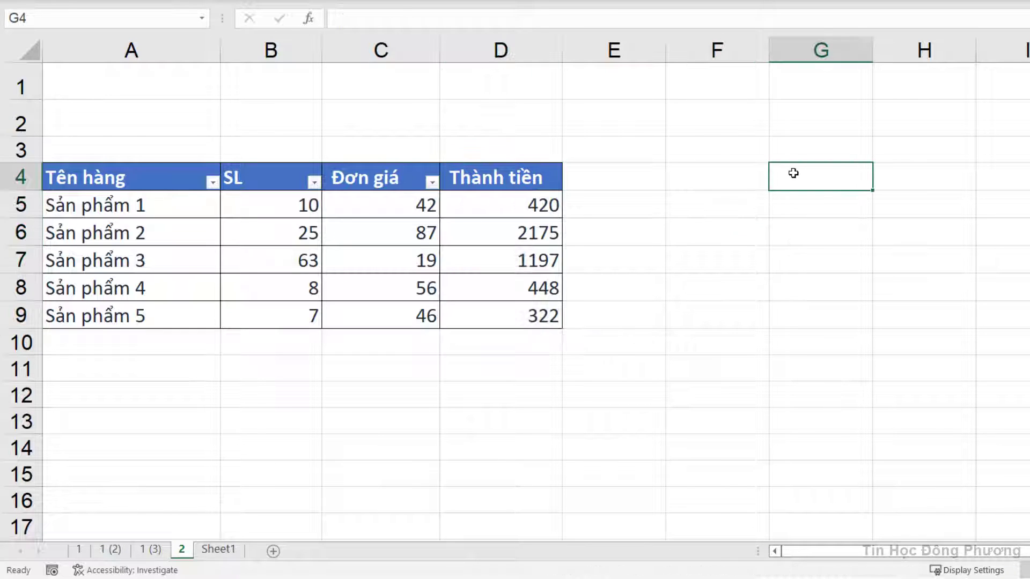
drag(527, 187, 501, 303)
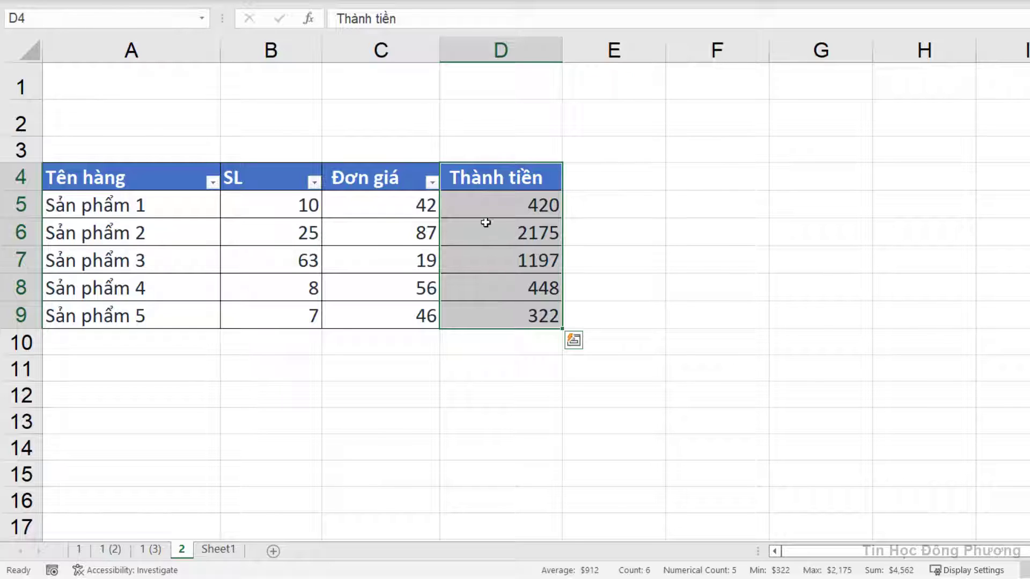
drag(488, 177, 490, 317)
key(ctrl+c)
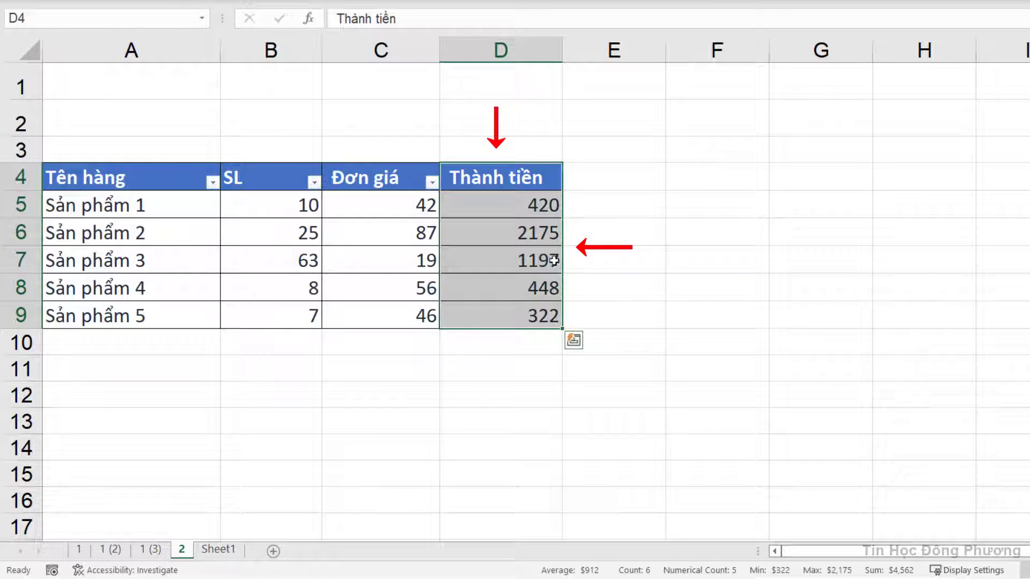
drag(563, 227, 713, 233)
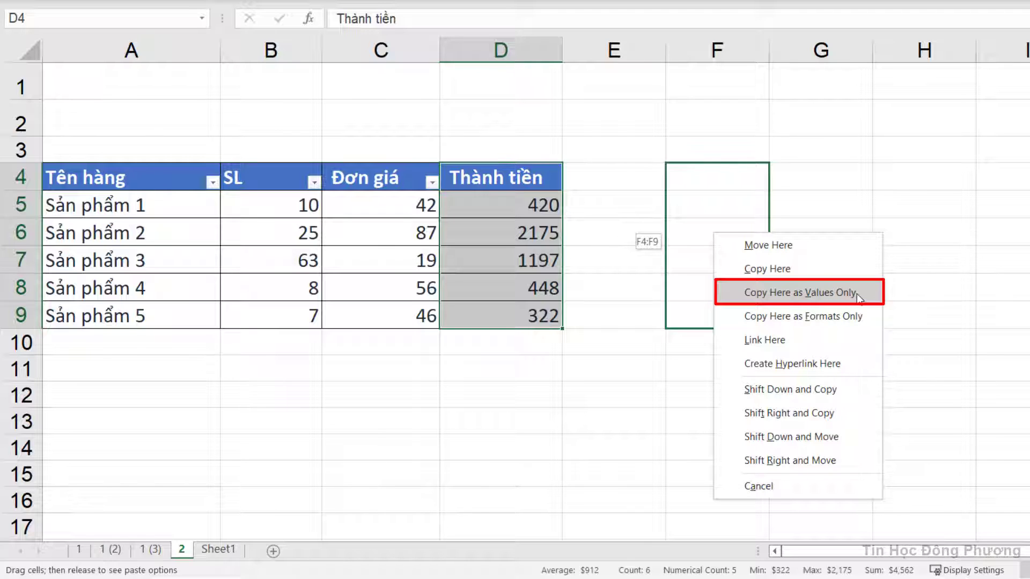
click(794, 294)
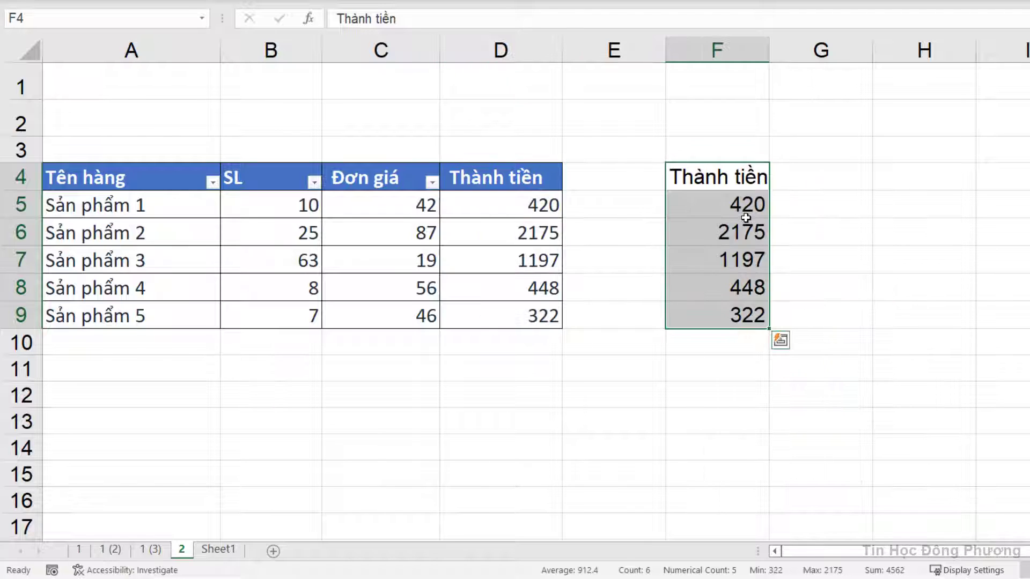
mouse_move(488, 178)
mouse_down()
mouse_move(506, 191)
mouse_move(506, 325)
mouse_up()
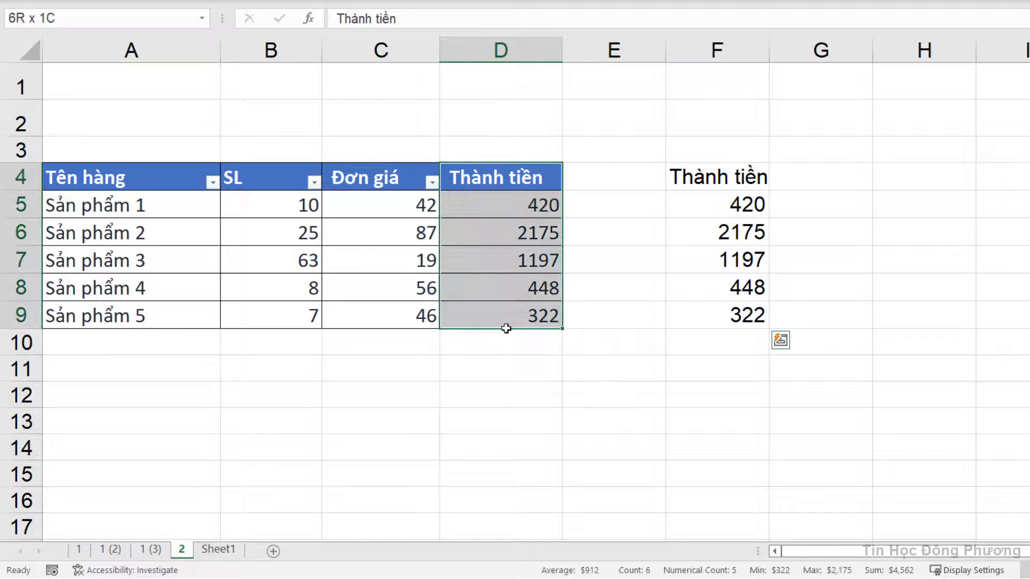
Step: Copy only the Thành tiền column's formatting into H4:H9, then check D6 and F8
drag(562, 255, 904, 259)
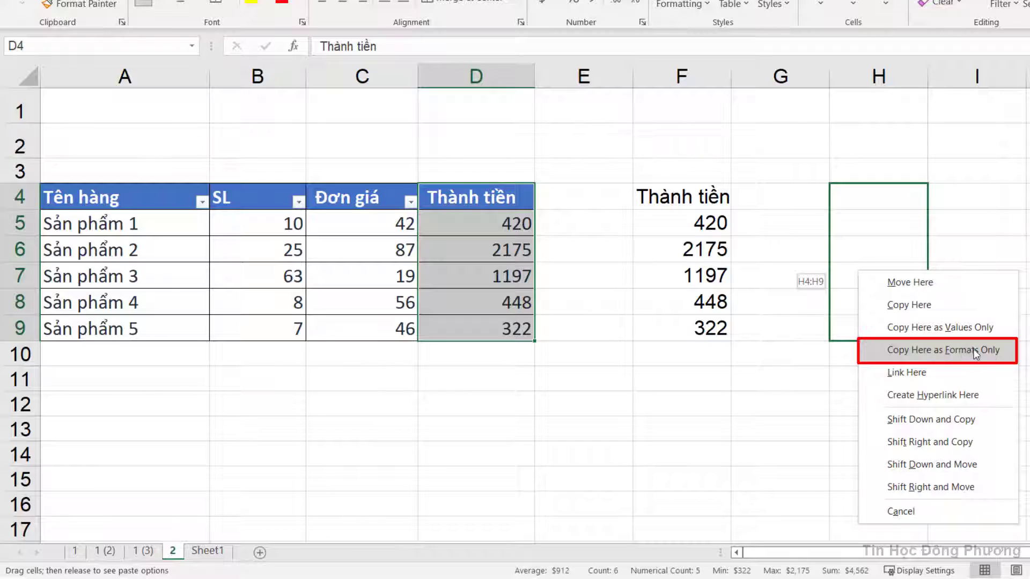
click(920, 349)
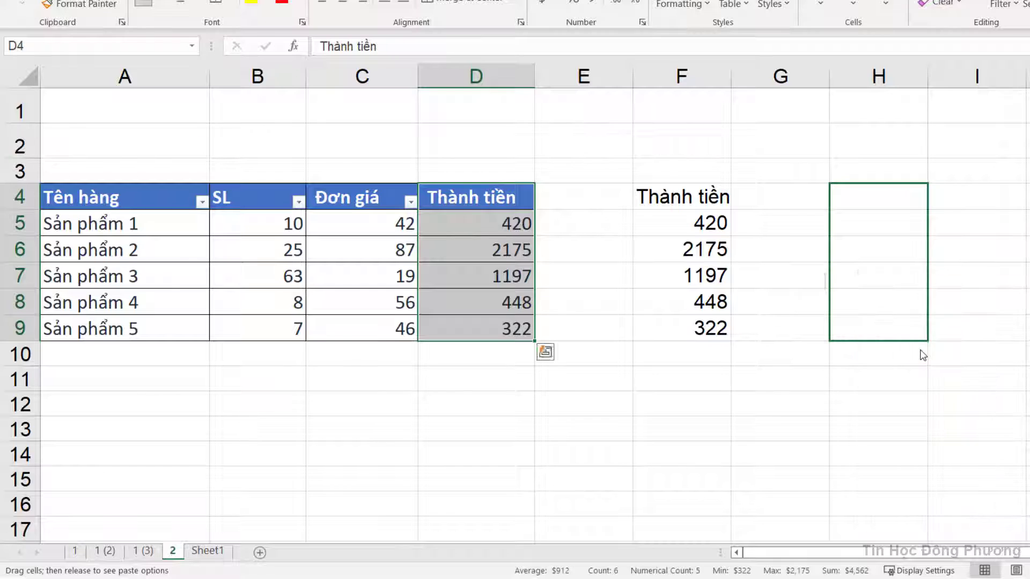
click(893, 317)
click(518, 245)
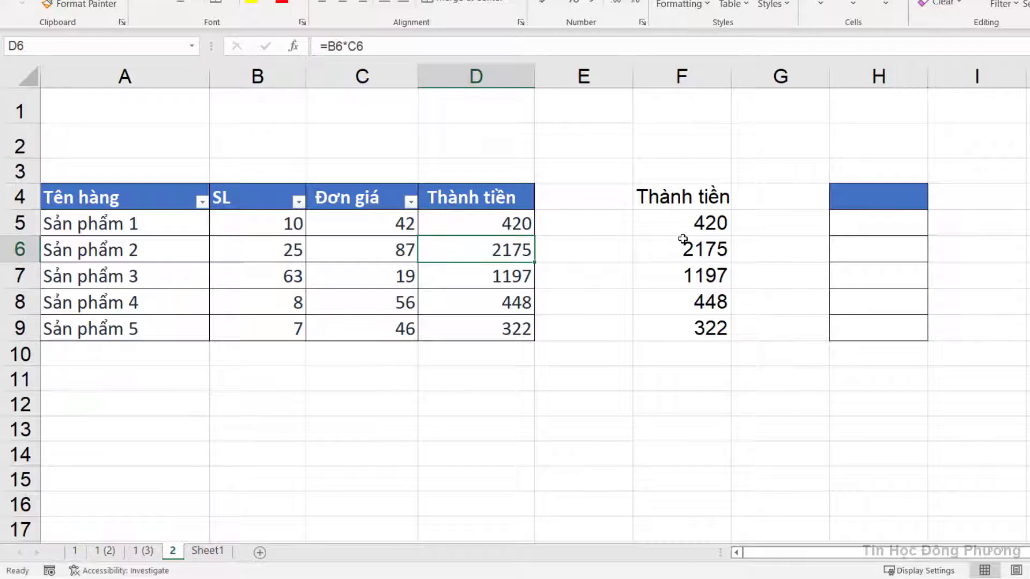
click(688, 296)
Step: Select the Thành tiền column D4:D9 and start moving it toward G11:G16
click(515, 202)
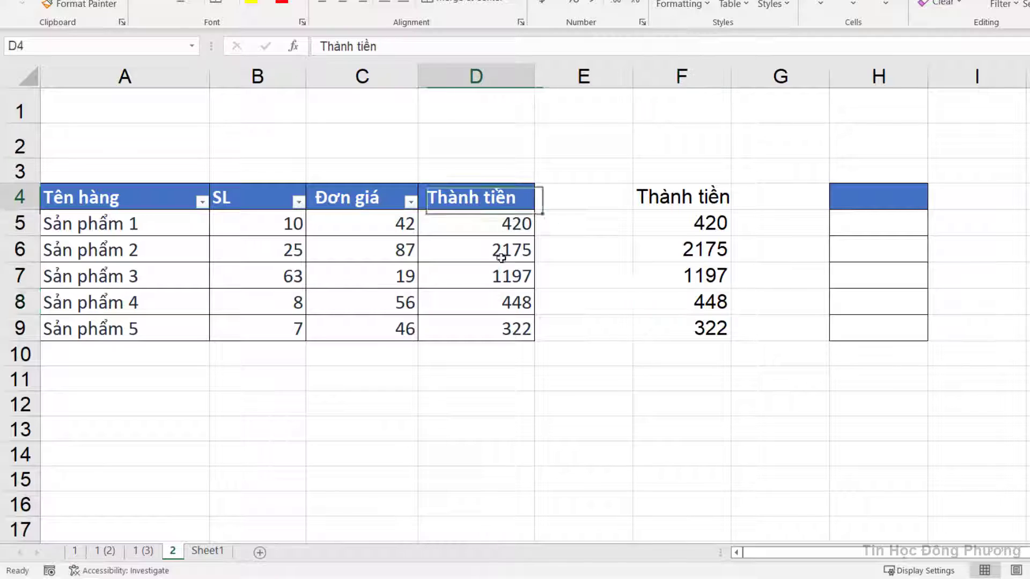
drag(500, 258, 498, 334)
mouse_move(535, 294)
mouse_down()
mouse_move(762, 481)
mouse_move(815, 481)
mouse_up()
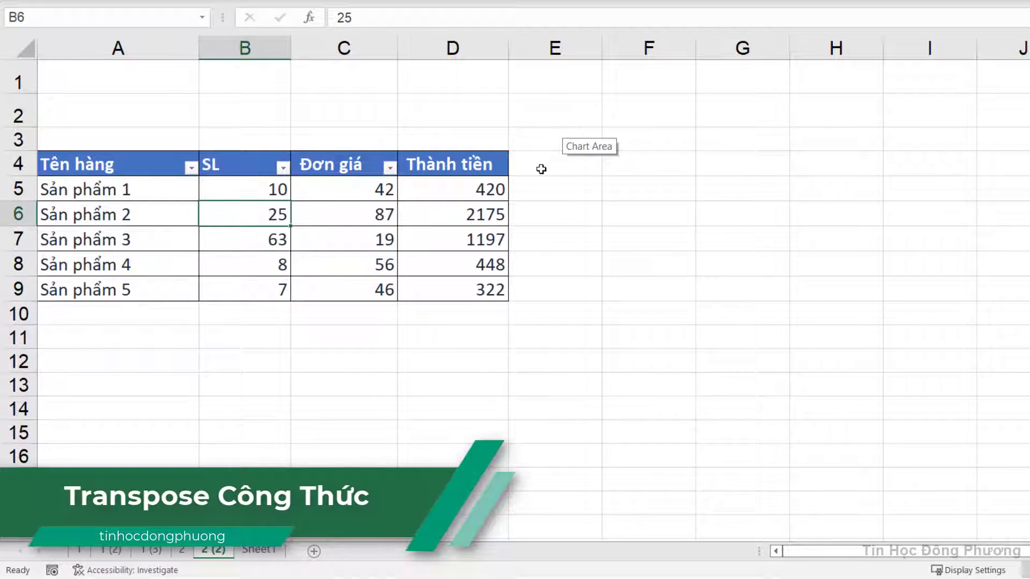
drag(255, 161, 336, 285)
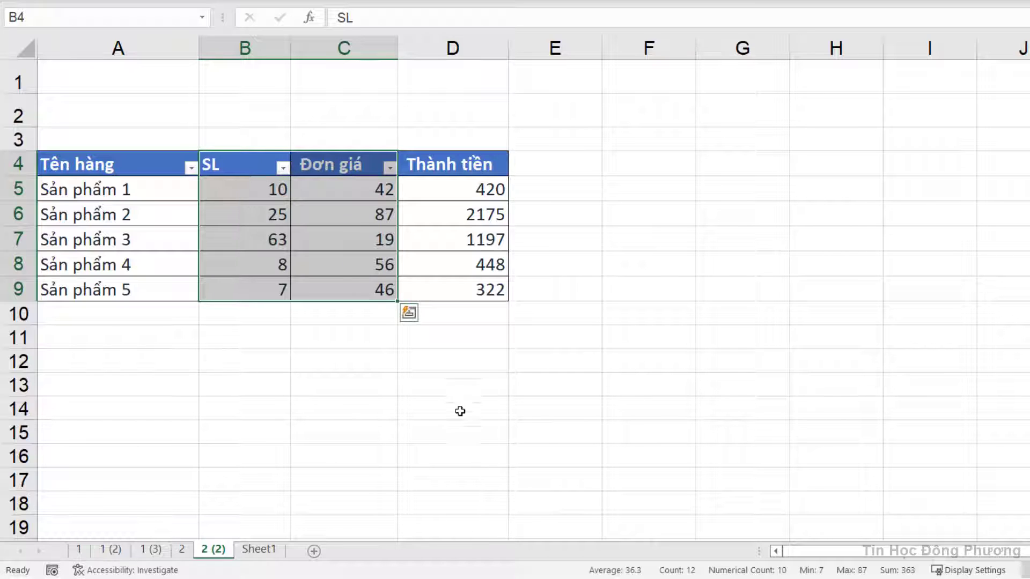
mouse_move(232, 170)
mouse_down()
mouse_move(320, 188)
mouse_move(356, 294)
mouse_up()
right_click(257, 196)
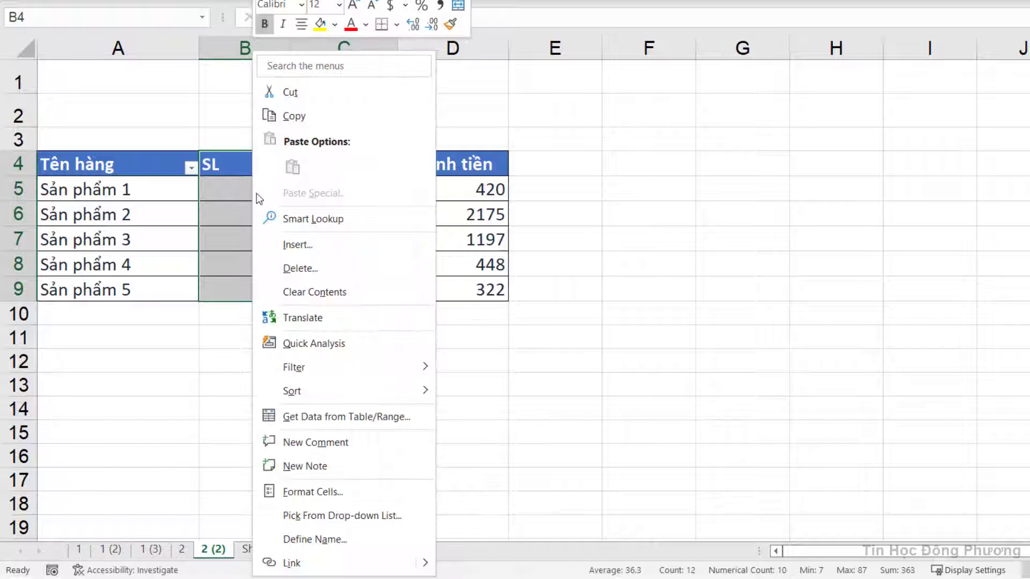
click(285, 117)
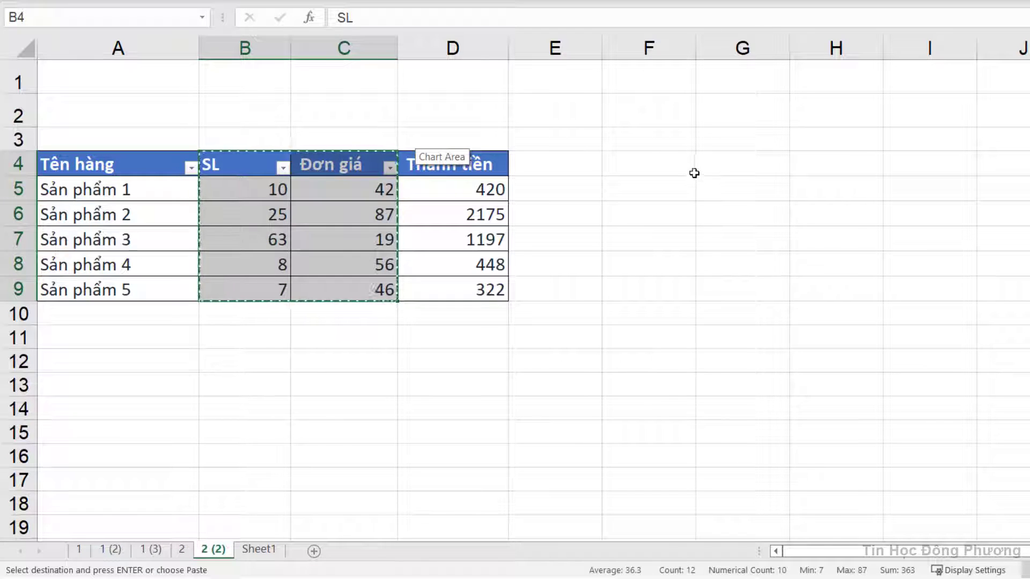
click(655, 161)
right_click(655, 161)
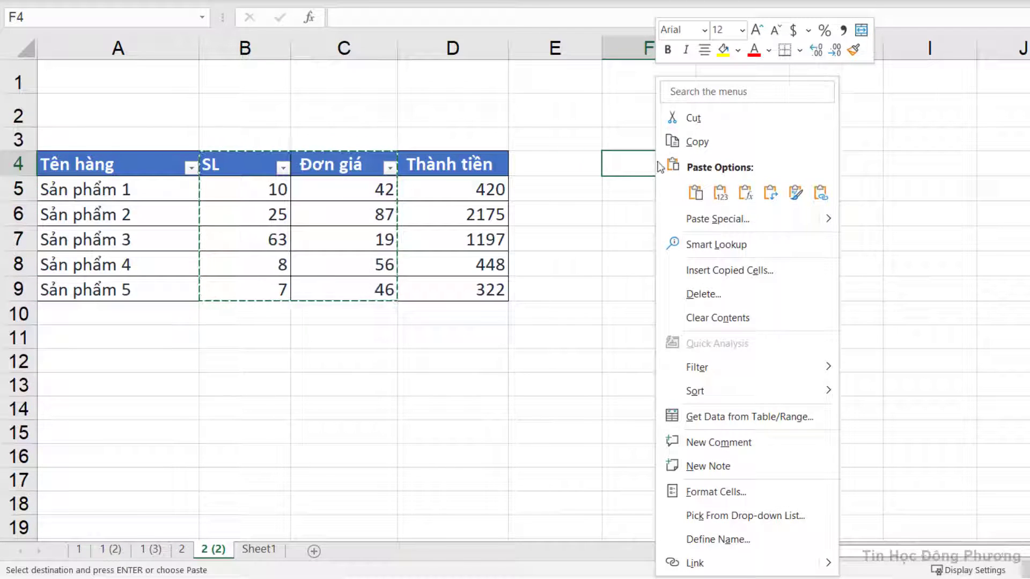
click(721, 219)
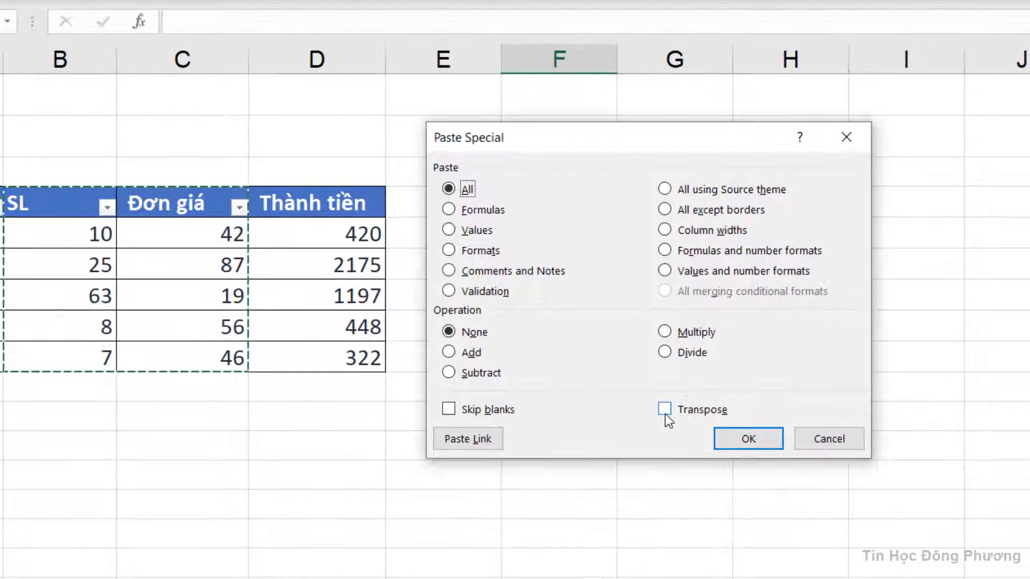
click(671, 401)
click(748, 434)
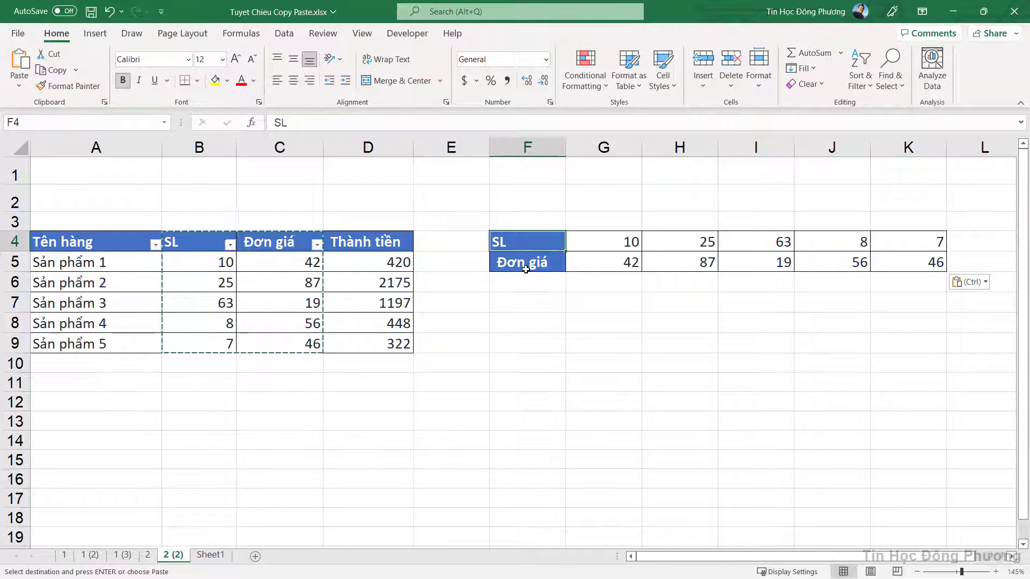
drag(568, 267, 822, 253)
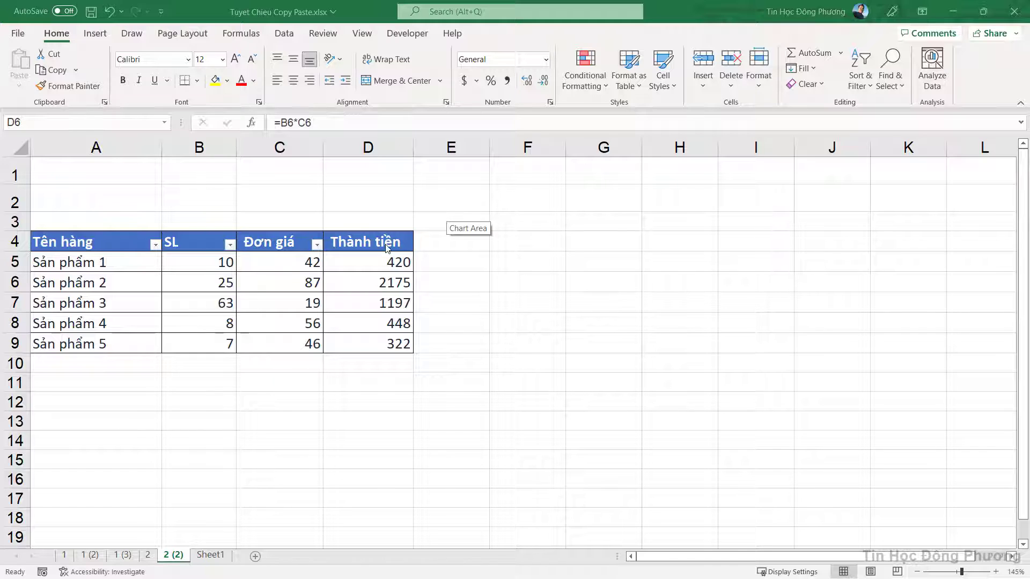
Step: Inspect the formula in D5 and its referenced cells without changing it
click(380, 261)
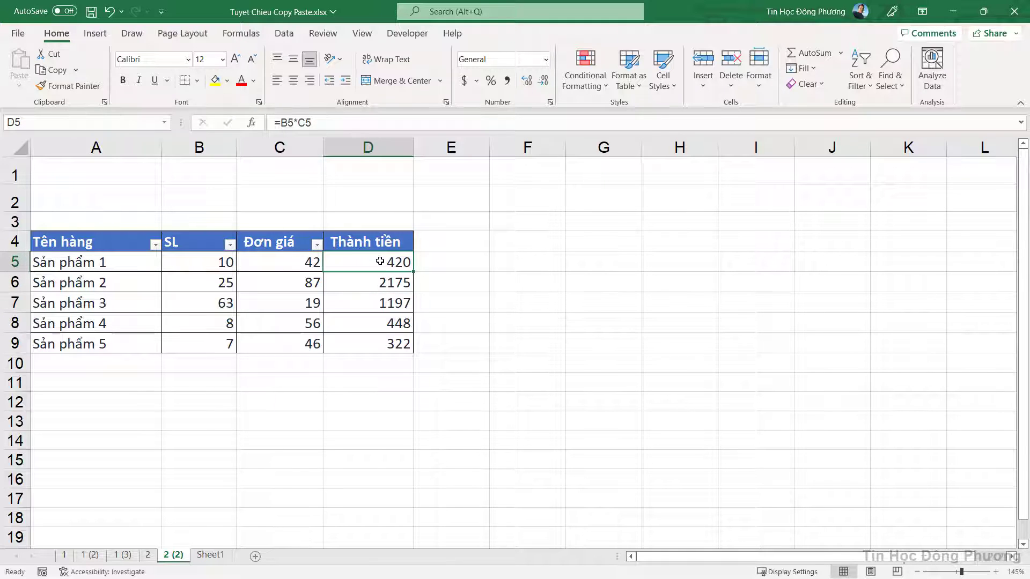
drag(385, 239, 382, 344)
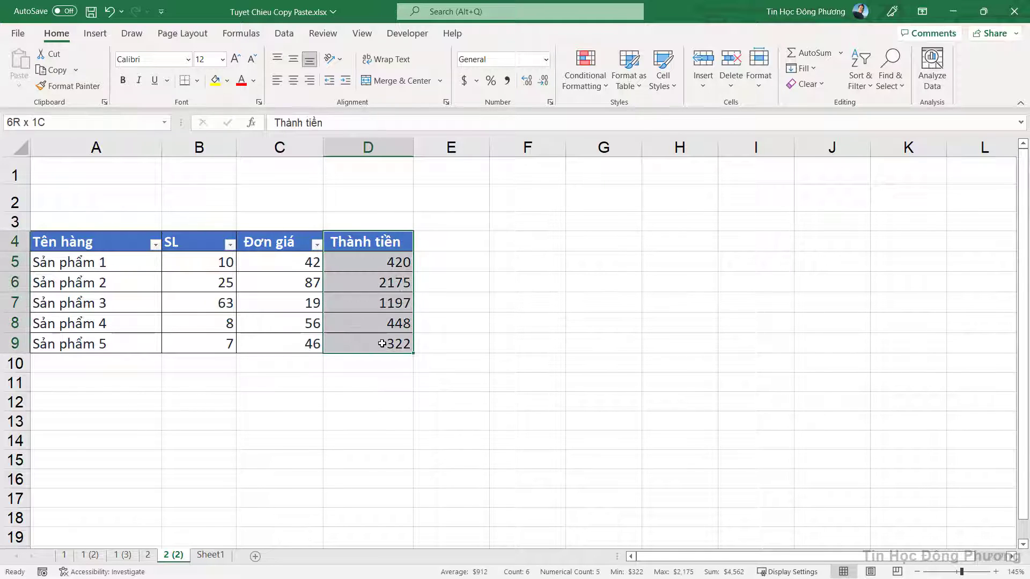
click(374, 261)
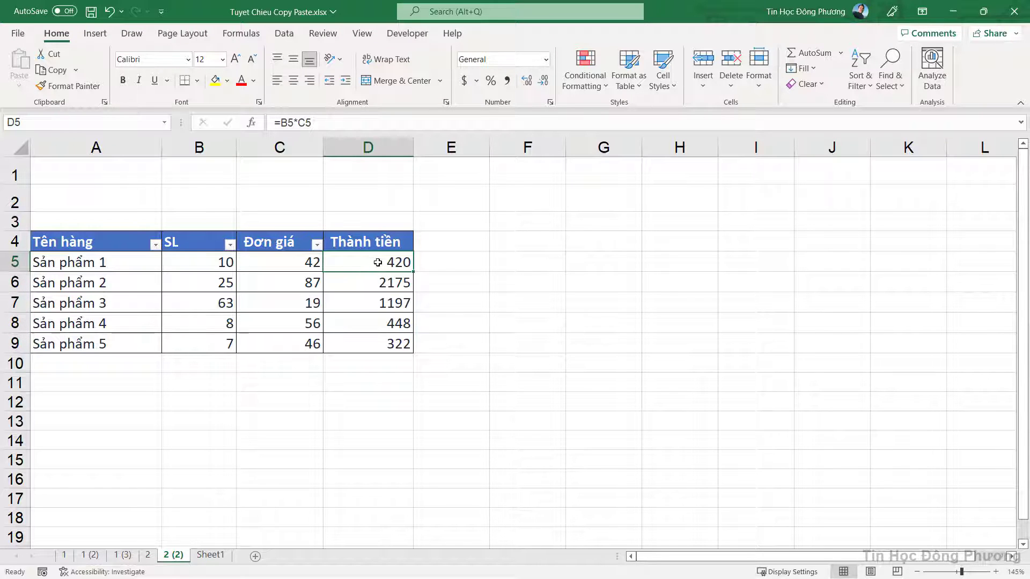
double_click(377, 262)
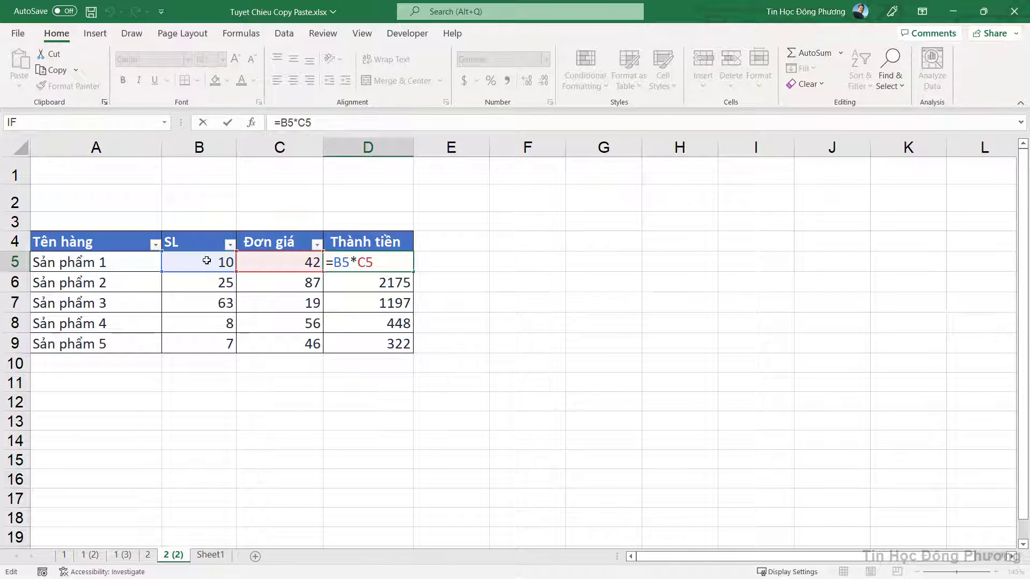
key(Escape)
Step: Copy D4:D9 and Paste Special it transposed into row G4:L4
drag(373, 242, 383, 346)
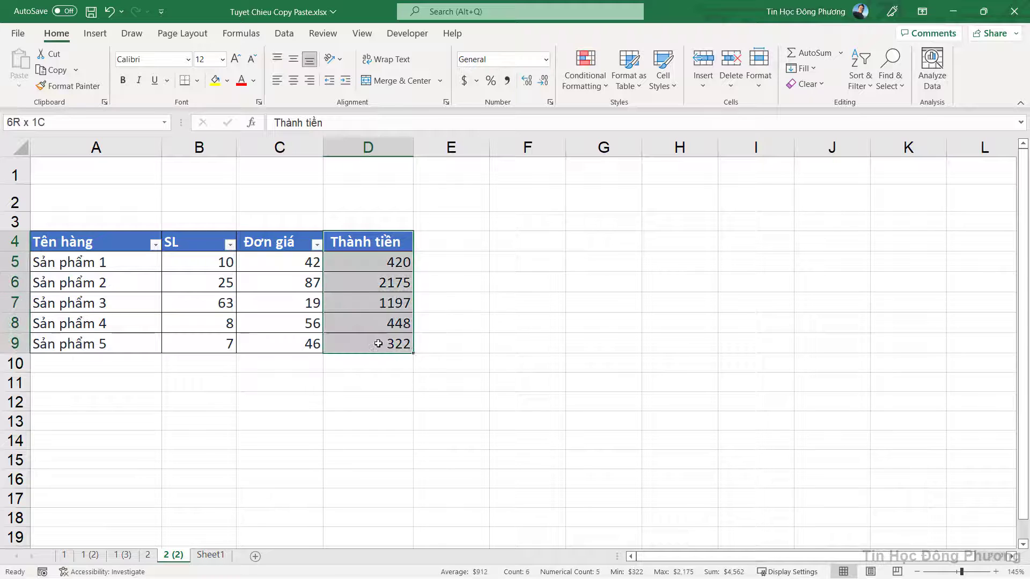
right_click(386, 311)
click(409, 200)
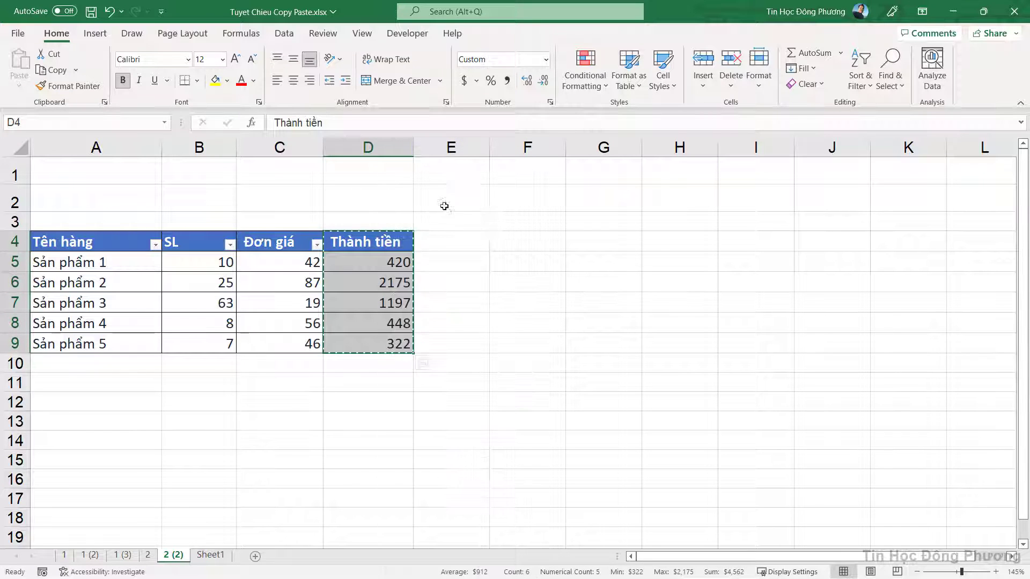
right_click(588, 241)
click(638, 285)
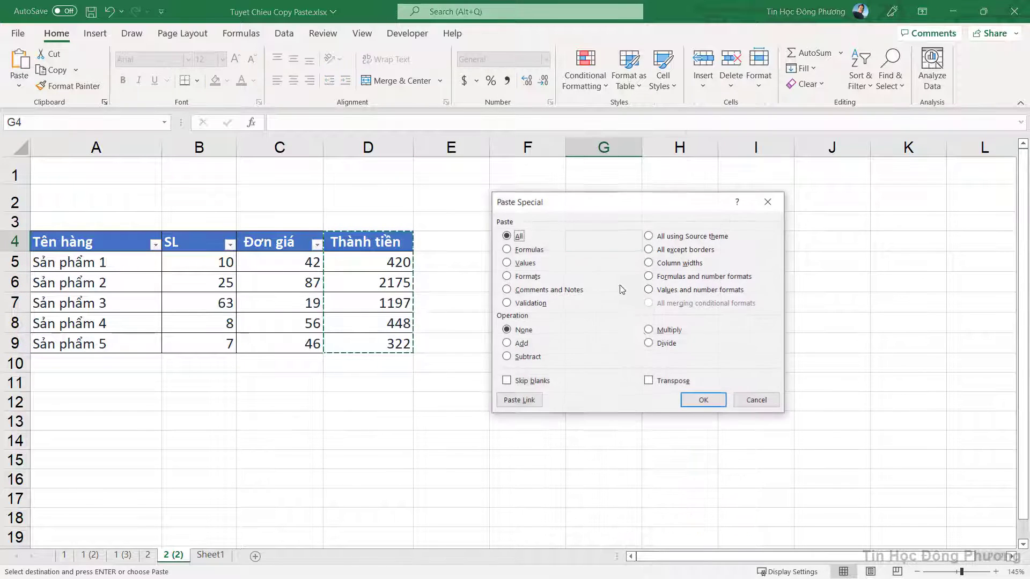
click(648, 381)
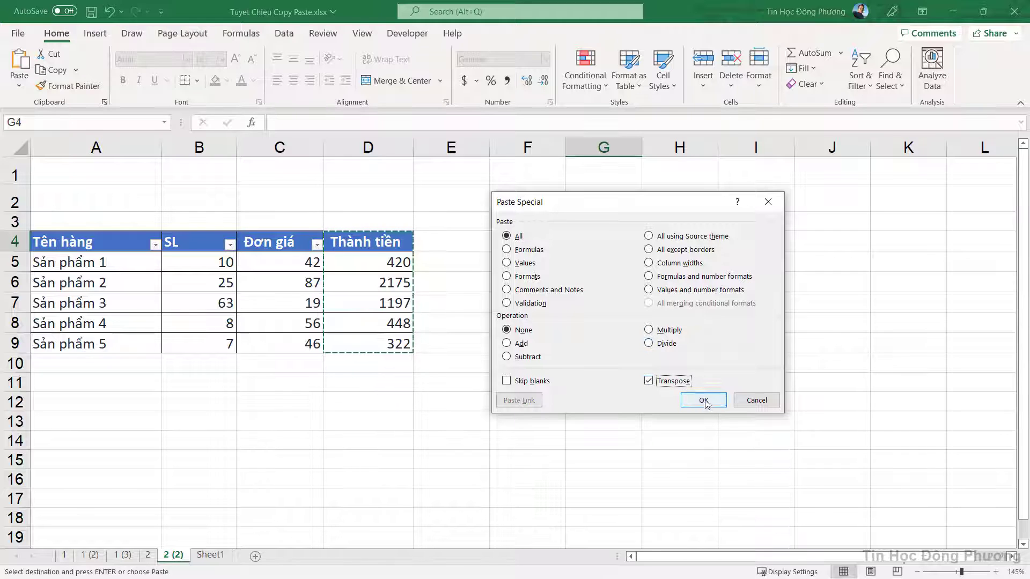
click(703, 400)
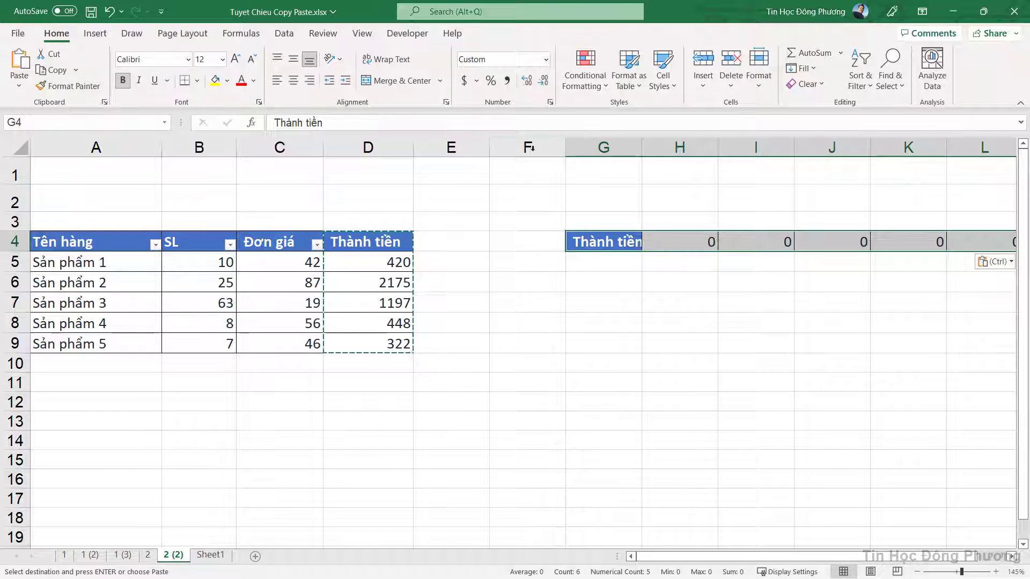
Step: Narrow column F and check that H4's formula shifted to =H2*H3
drag(566, 148, 520, 147)
click(632, 240)
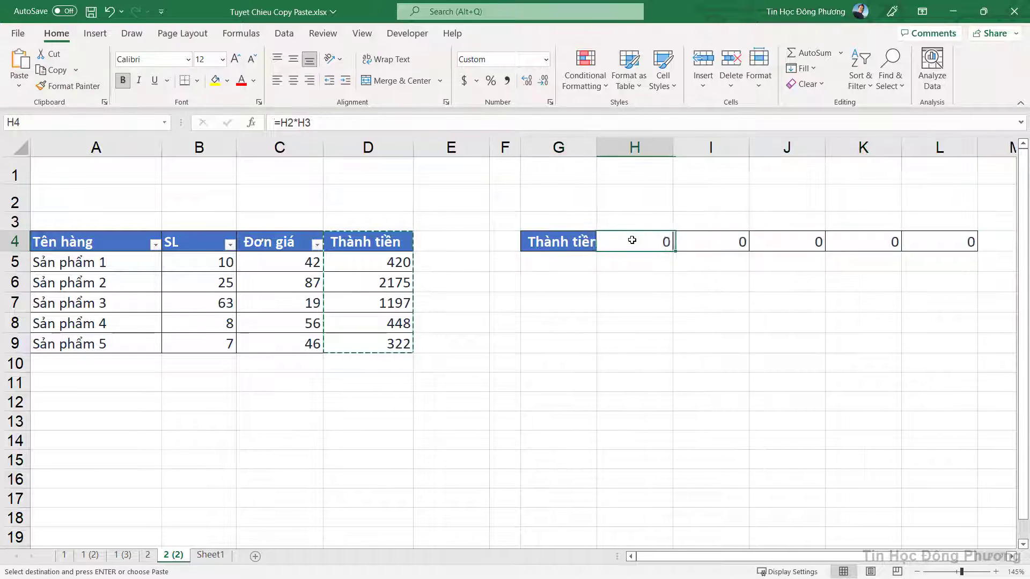
double_click(632, 240)
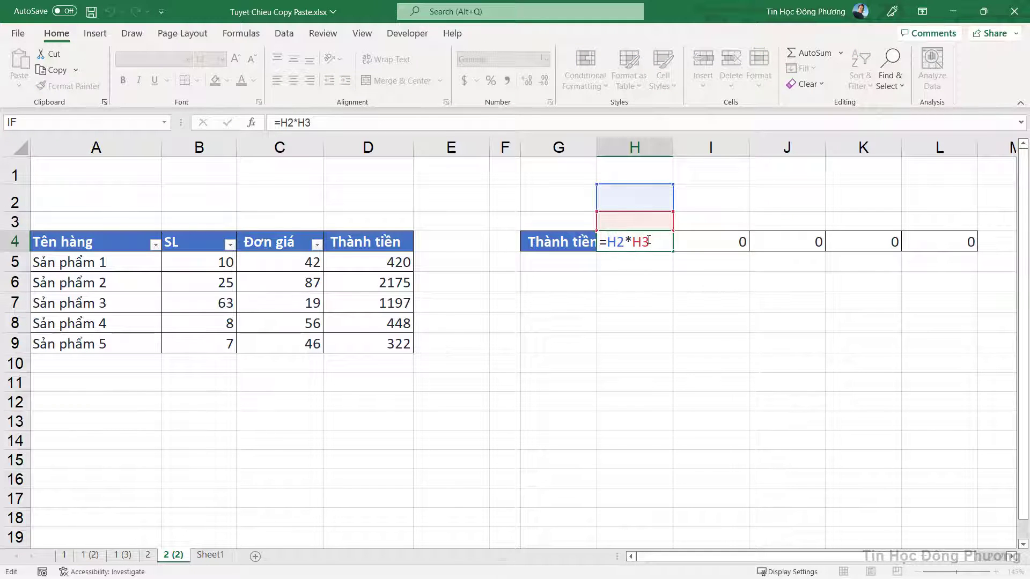
key(Escape)
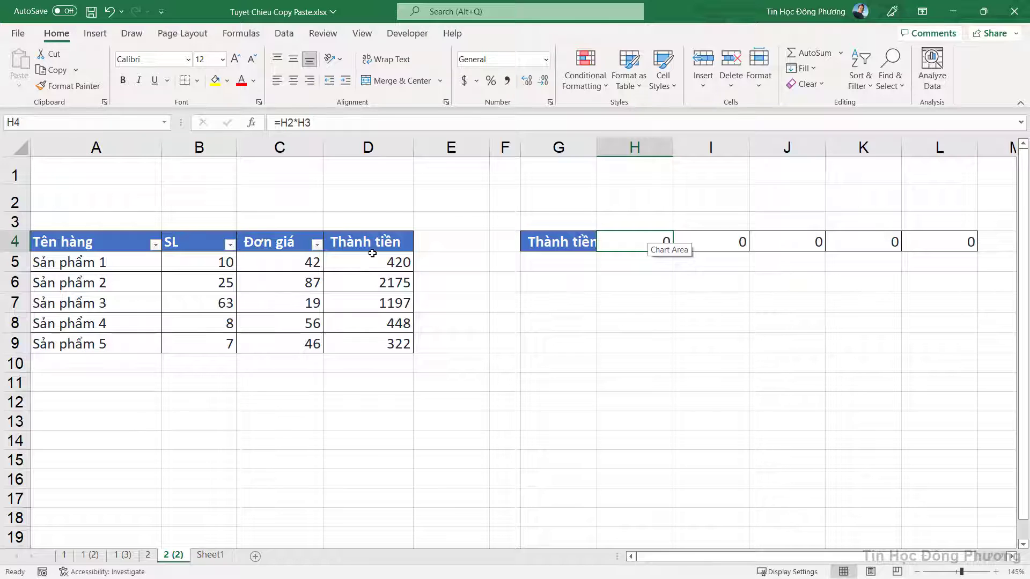
Step: Compare with D5:D9, then select the transposed row G4:L4 for clearing
drag(372, 253, 378, 341)
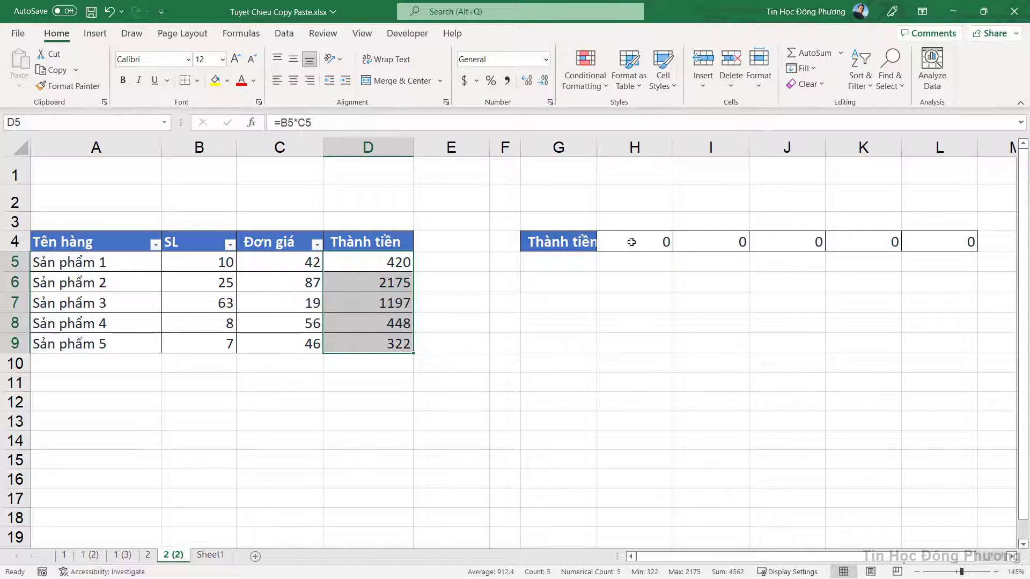
drag(631, 242, 864, 242)
key(ctrl+v)
drag(373, 262, 388, 341)
drag(541, 240, 927, 242)
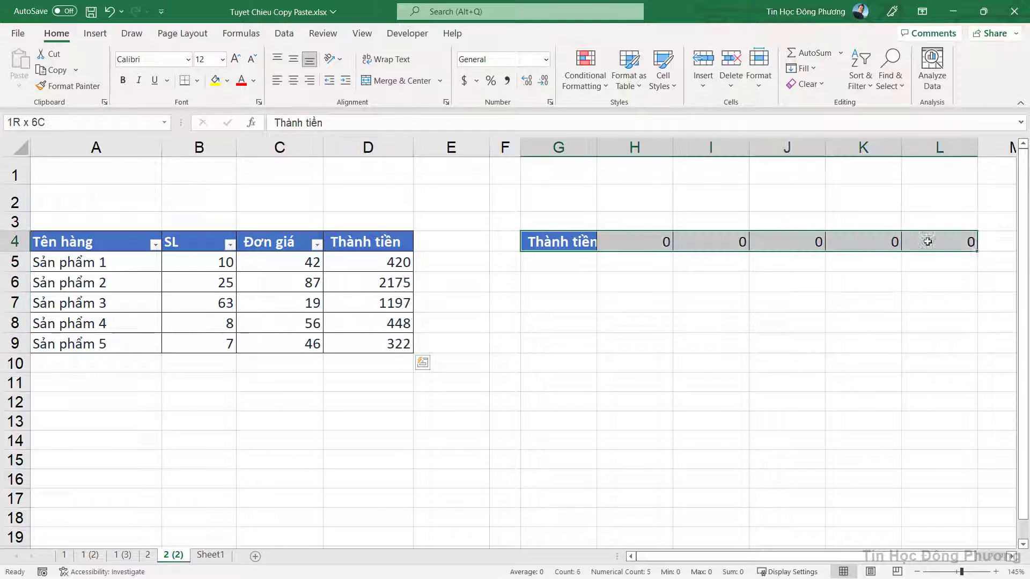
click(804, 84)
Step: Clear G4:L4, then paste D4:D9 into G4 as Paste Link
click(829, 102)
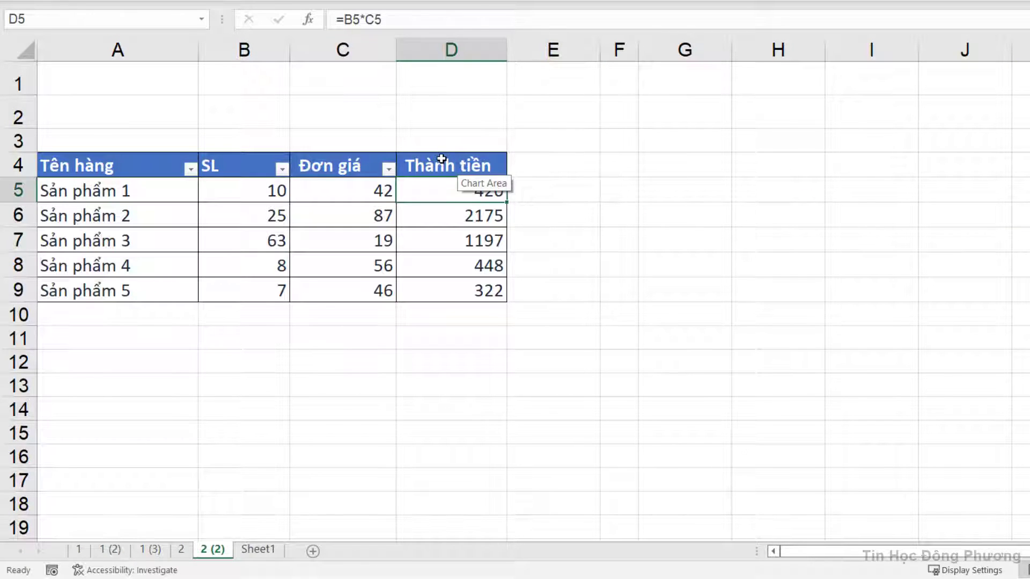
drag(454, 164, 473, 293)
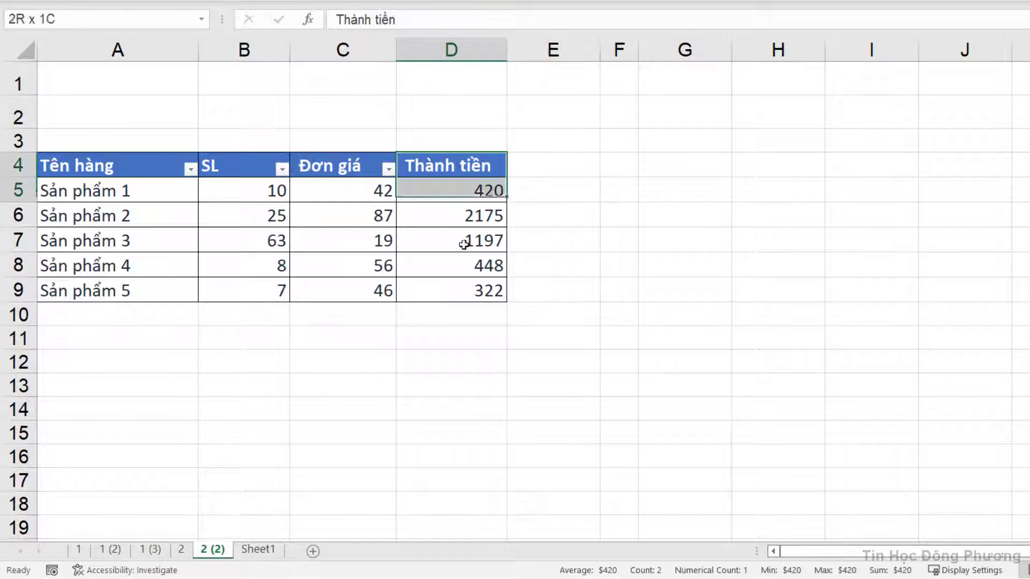
right_click(445, 182)
click(486, 116)
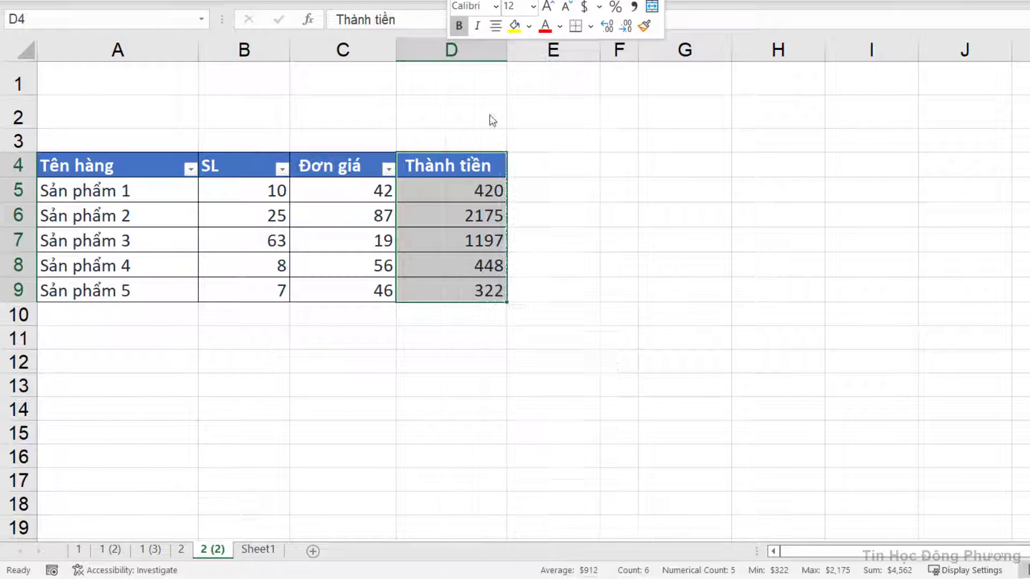
click(646, 165)
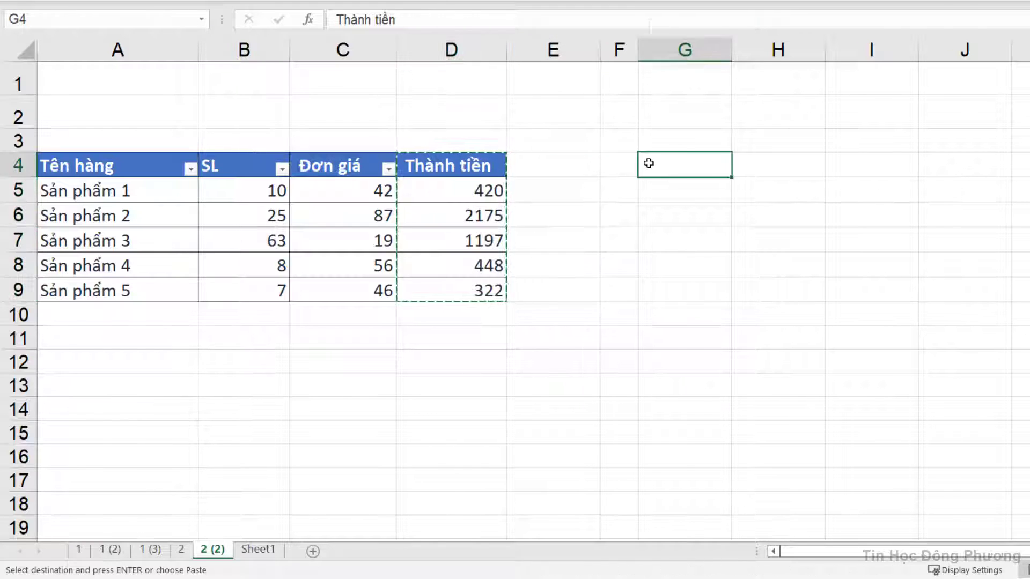
right_click(649, 163)
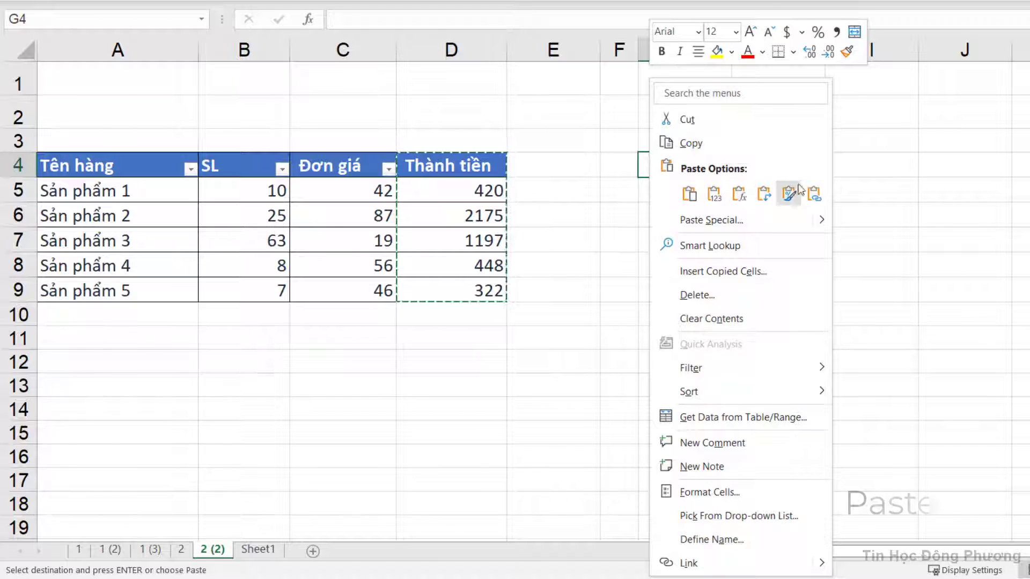
click(813, 194)
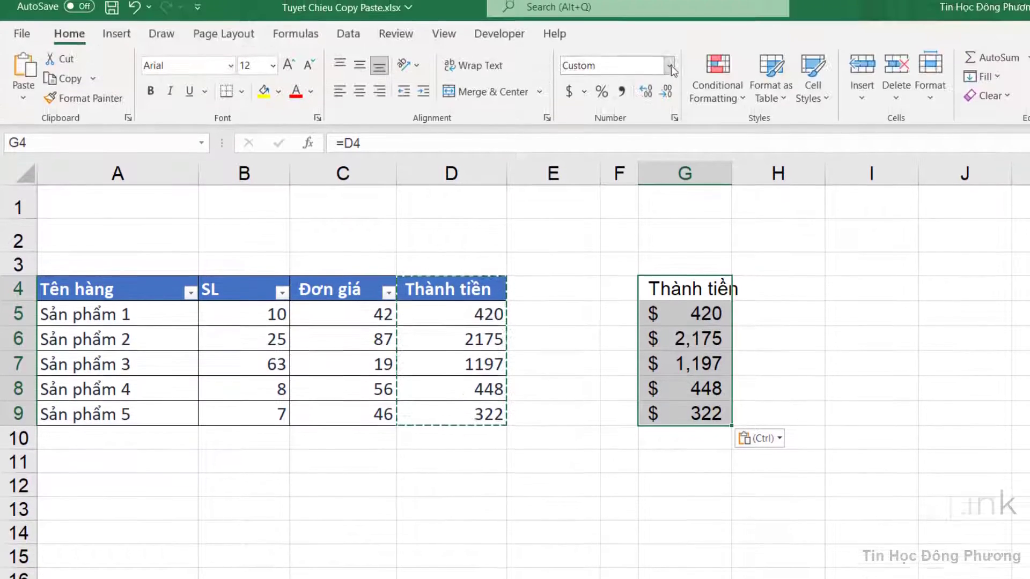
Step: Format the linked values as Number with zero decimal places
click(669, 73)
click(633, 149)
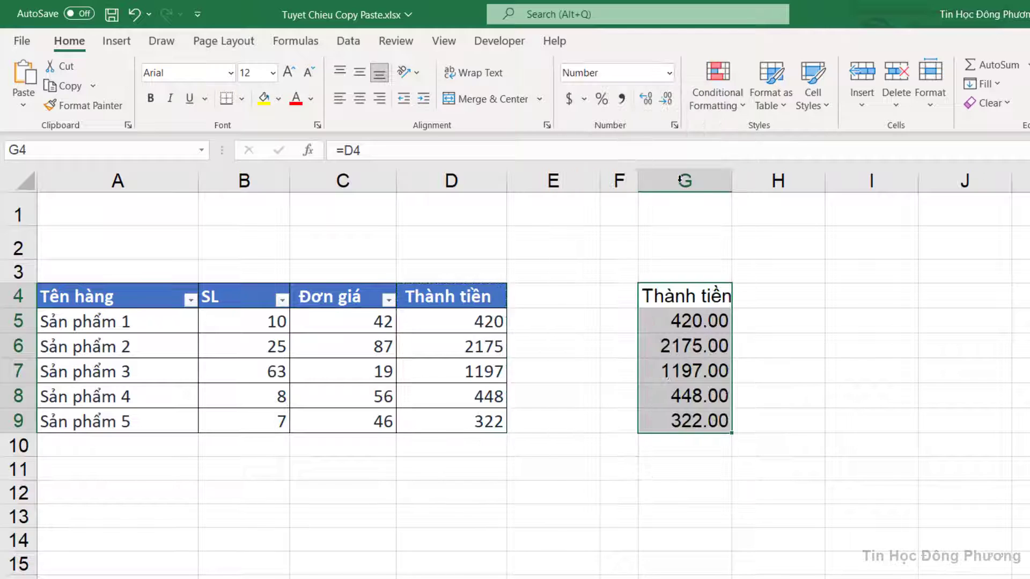
click(665, 99)
click(665, 99)
click(690, 349)
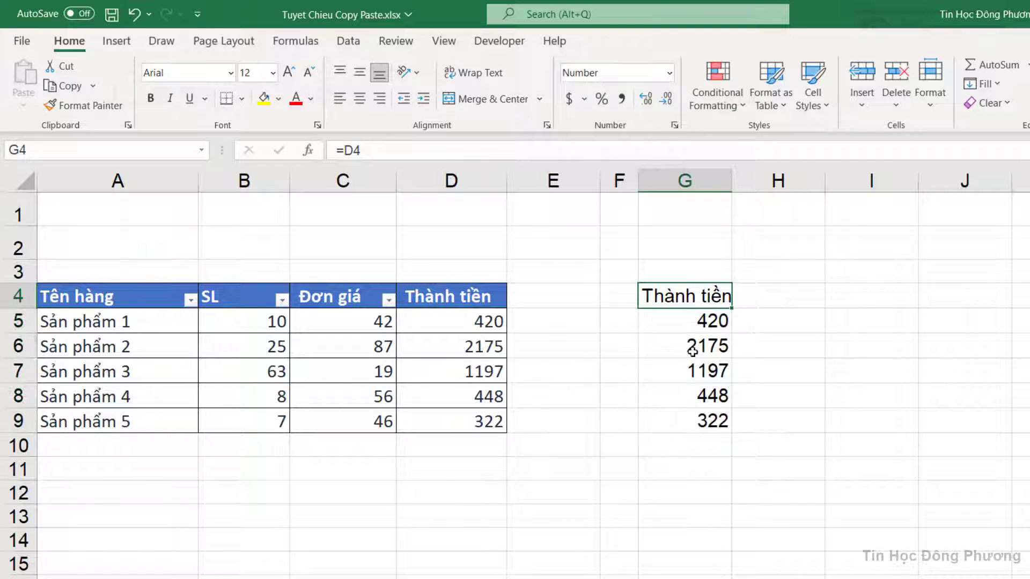
Step: Confirm G5 links to D5, then open Find and Replace for G4:G9
double_click(666, 322)
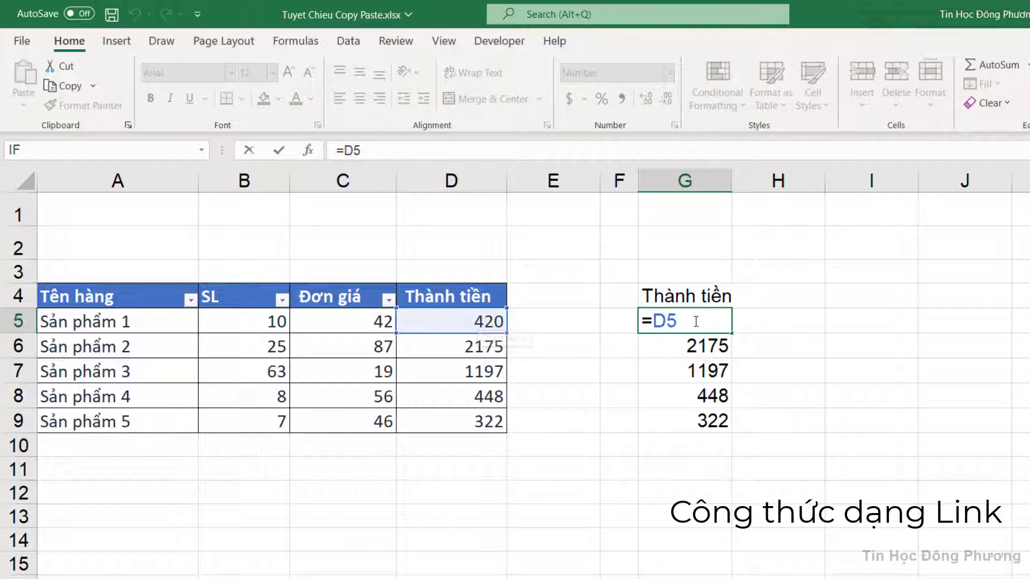
key(ctrl+Return)
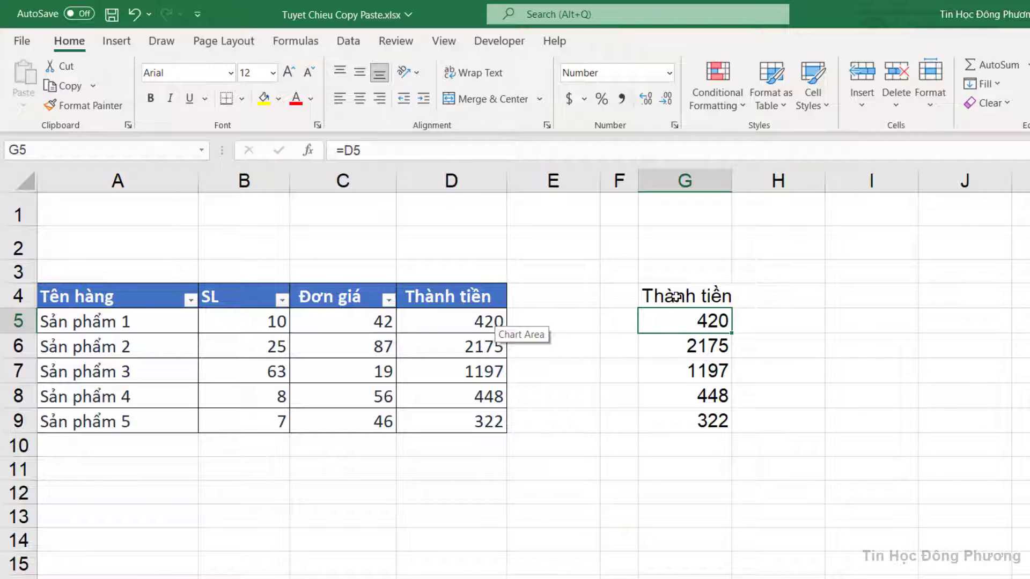
drag(676, 296, 685, 423)
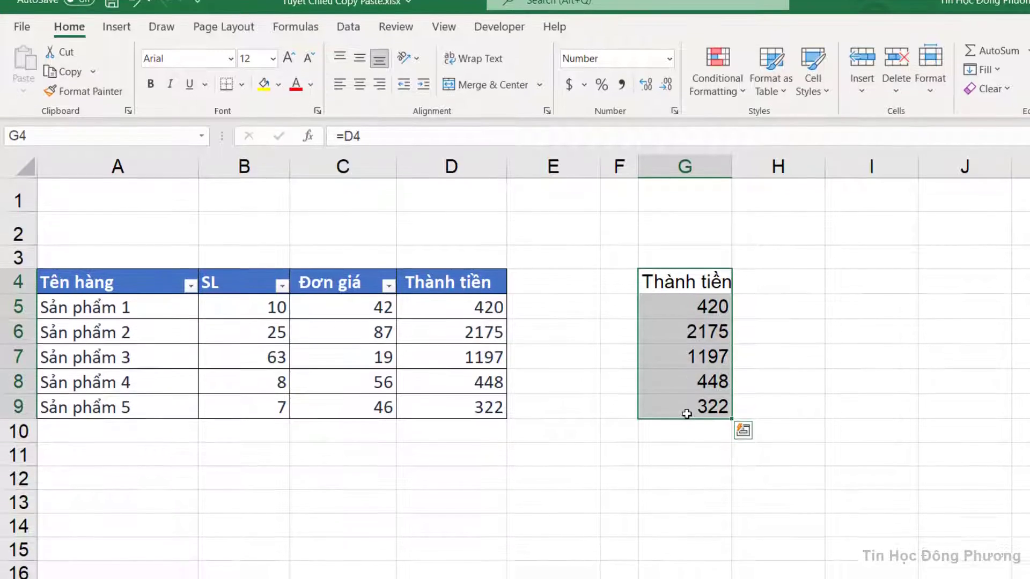
key(ctrl+h)
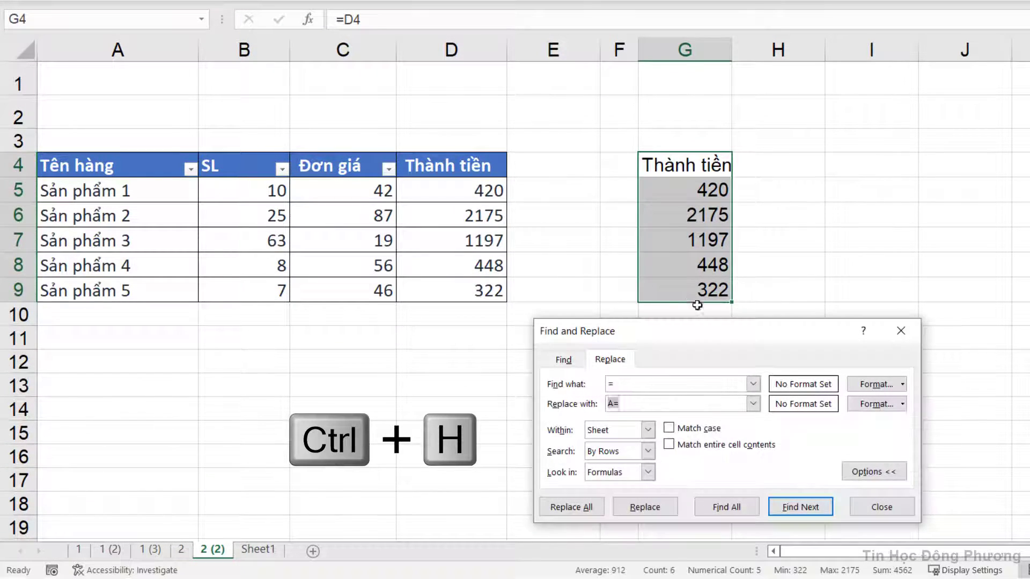
Step: Replace every = with A= in G4:G9, leaving text A=D4 through A=D9
click(617, 384)
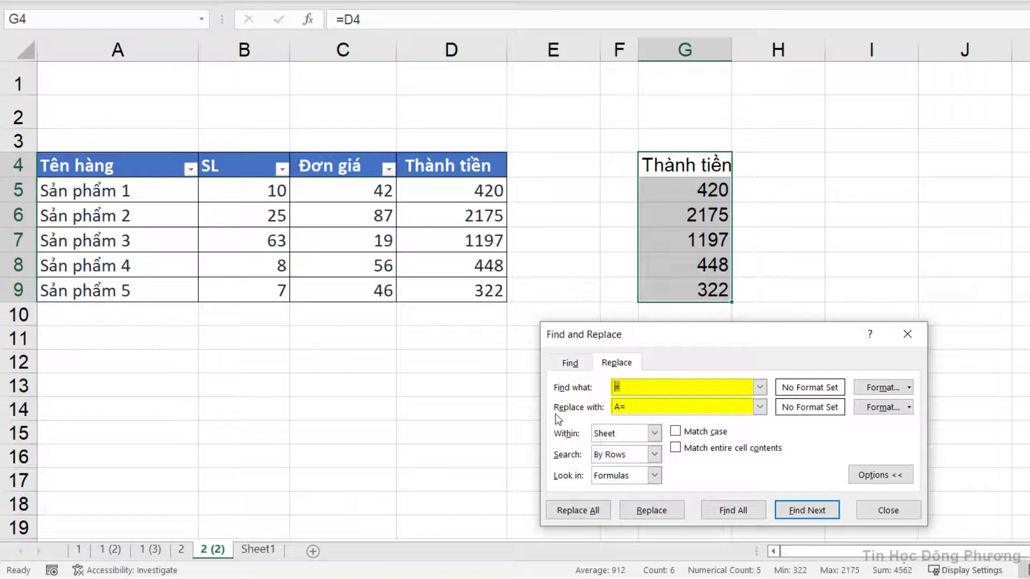
click(581, 512)
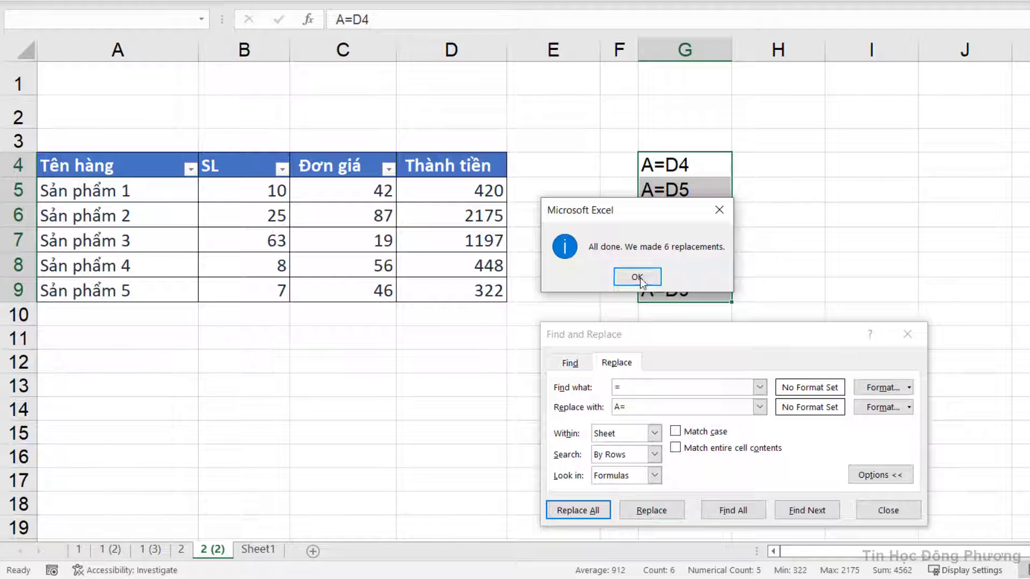
click(638, 277)
click(887, 510)
double_click(637, 162)
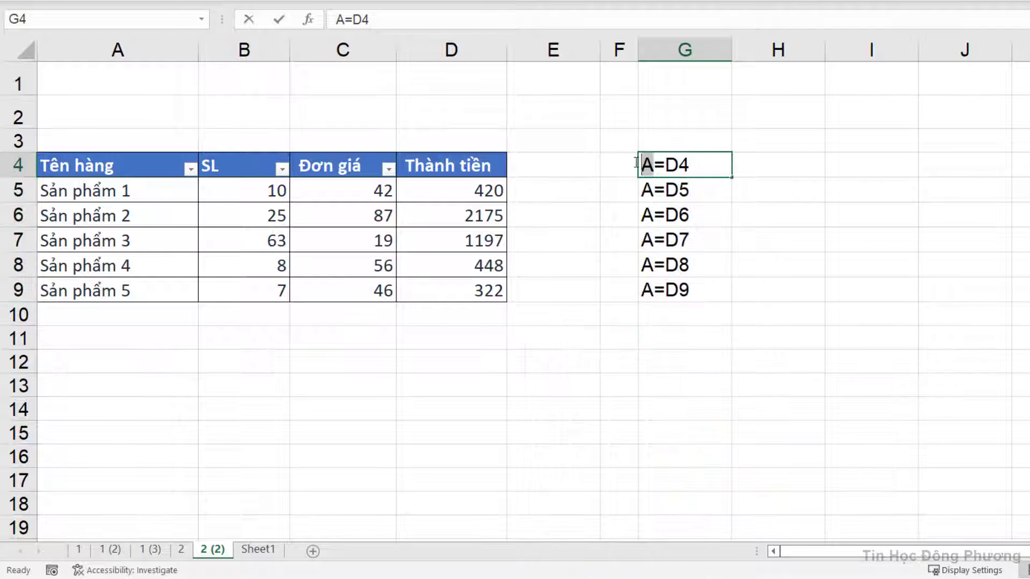
mouse_move(653, 164)
mouse_down()
mouse_move(696, 163)
mouse_move(665, 290)
mouse_up()
key(Return)
click(697, 162)
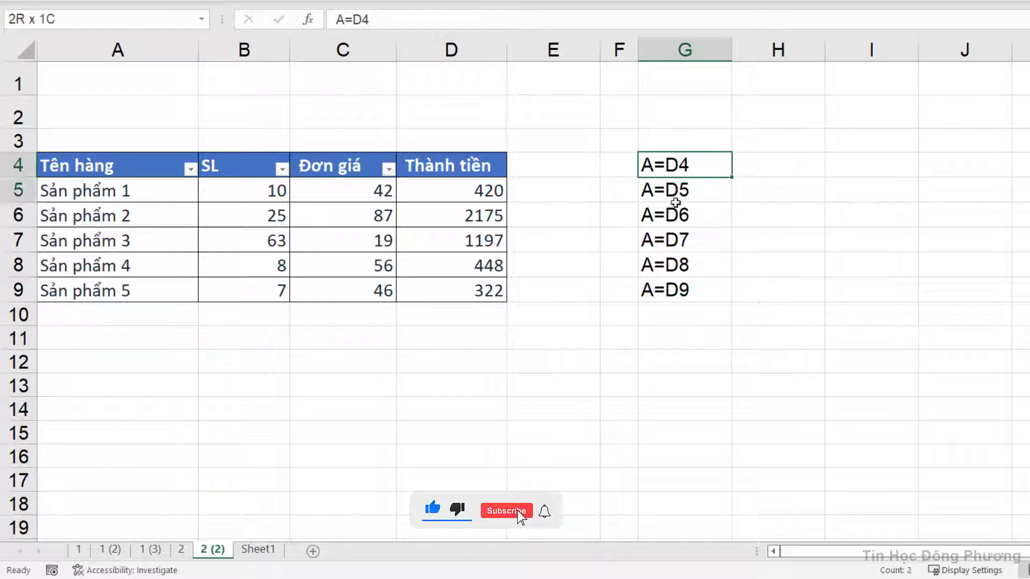
Step: Copy the A=D4…A=D9 text in G4:G9 and paste it transposed into I4:N4
right_click(672, 224)
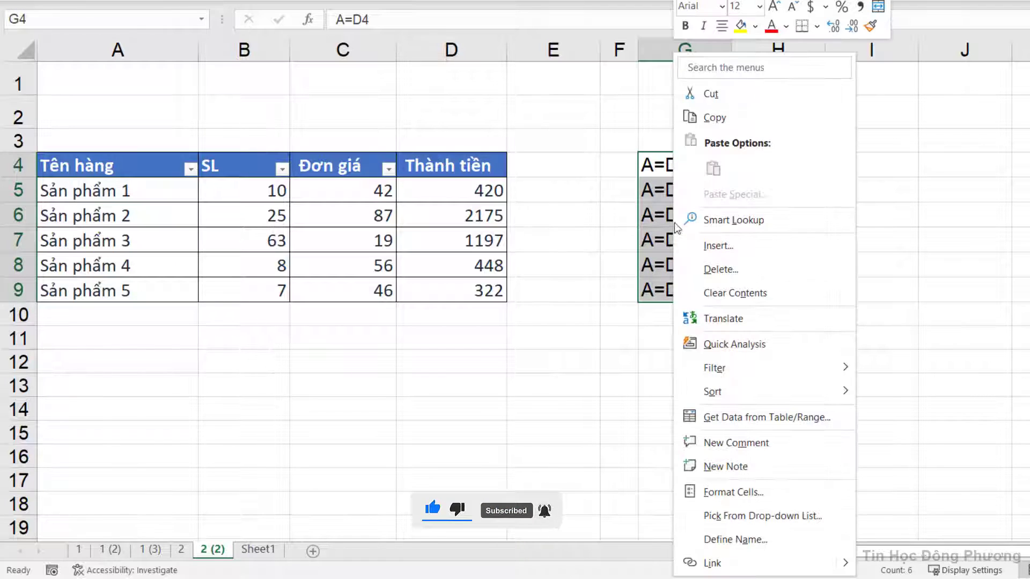
click(710, 119)
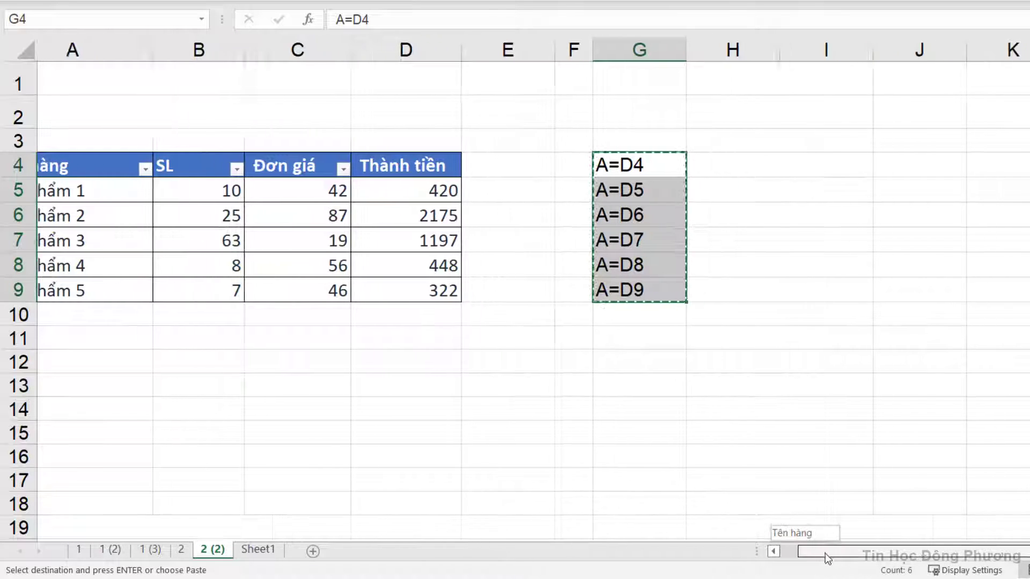
drag(805, 551, 826, 553)
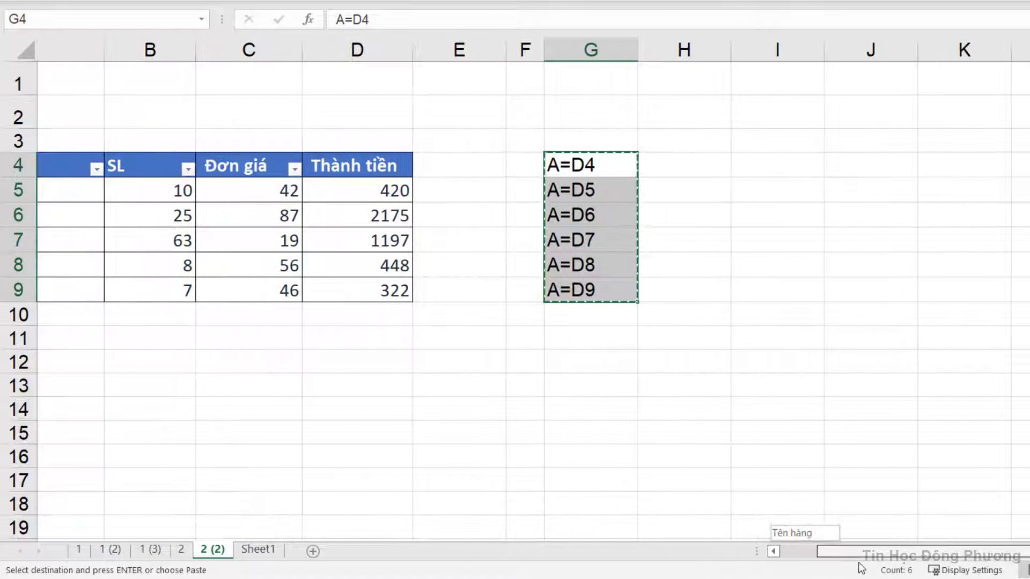
right_click(748, 162)
click(808, 219)
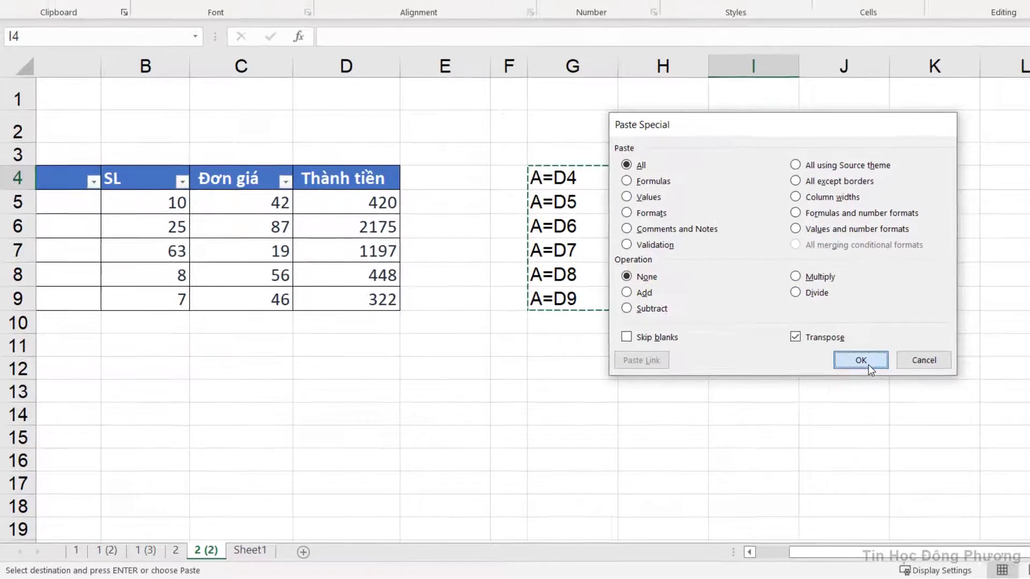
click(895, 356)
drag(741, 556, 768, 556)
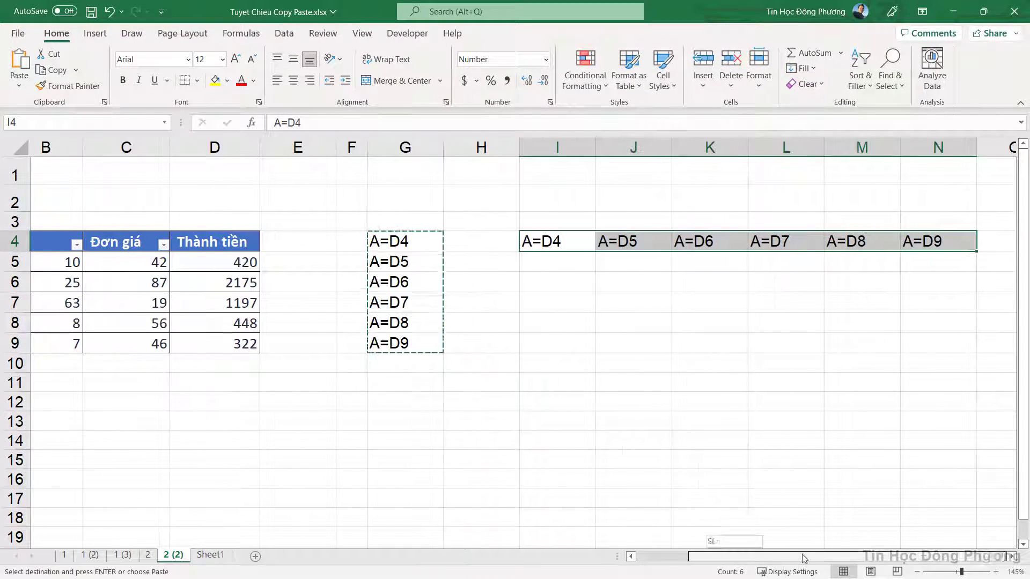
click(541, 241)
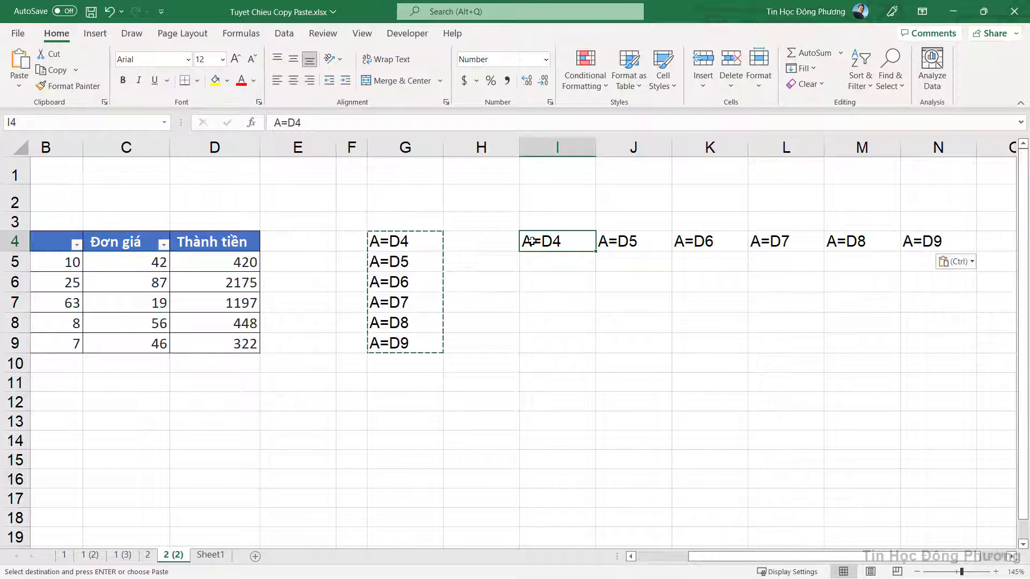
drag(531, 242, 921, 244)
Step: Replace 'A=' with '=' so I4:N4 become live =D4…=D9 formulas showing the amounts
key(ctrl+h)
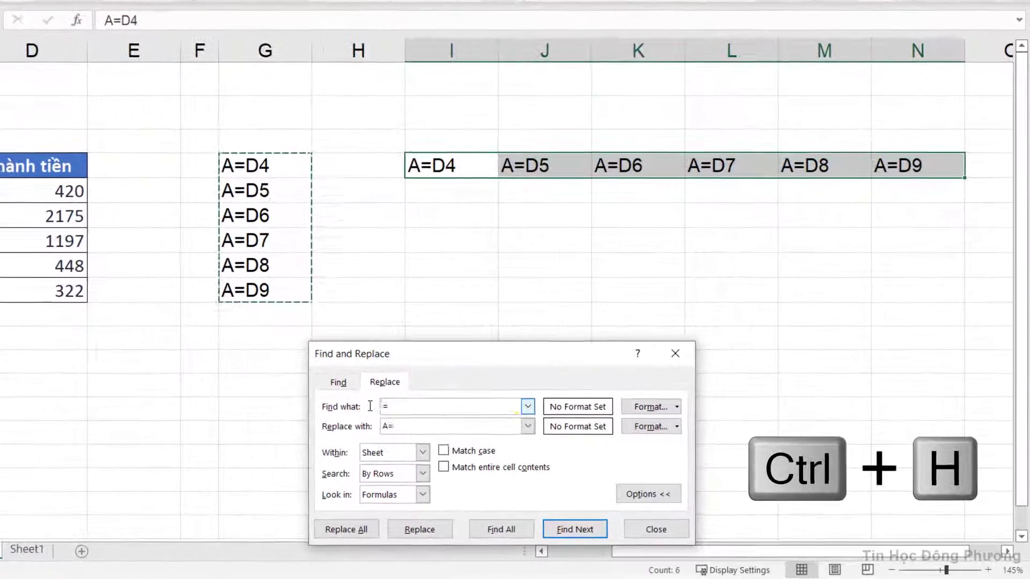
key(BackSpace)
text(A)
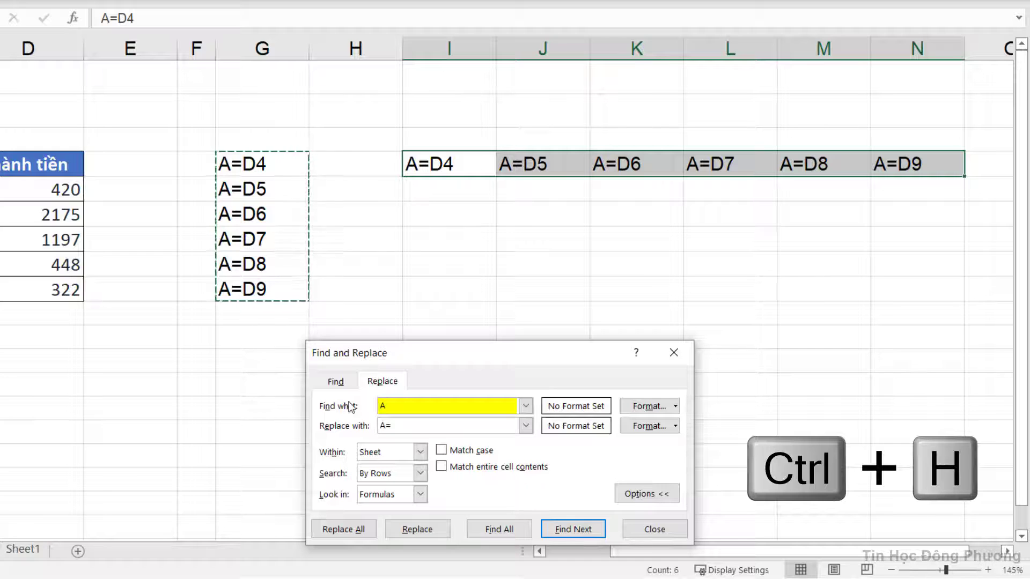
text(=)
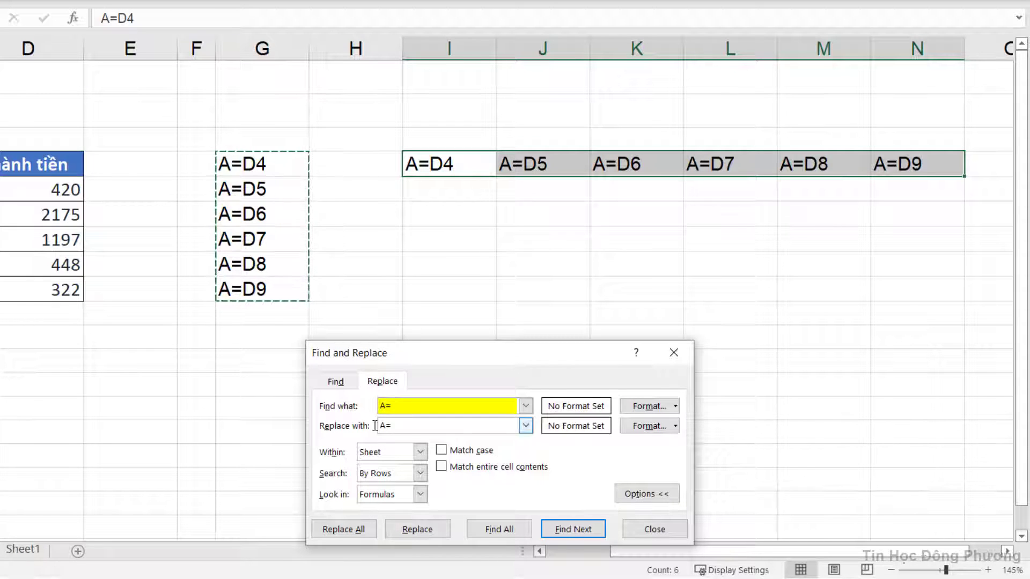
key(BackSpace)
drag(445, 354, 474, 313)
drag(509, 284, 561, 232)
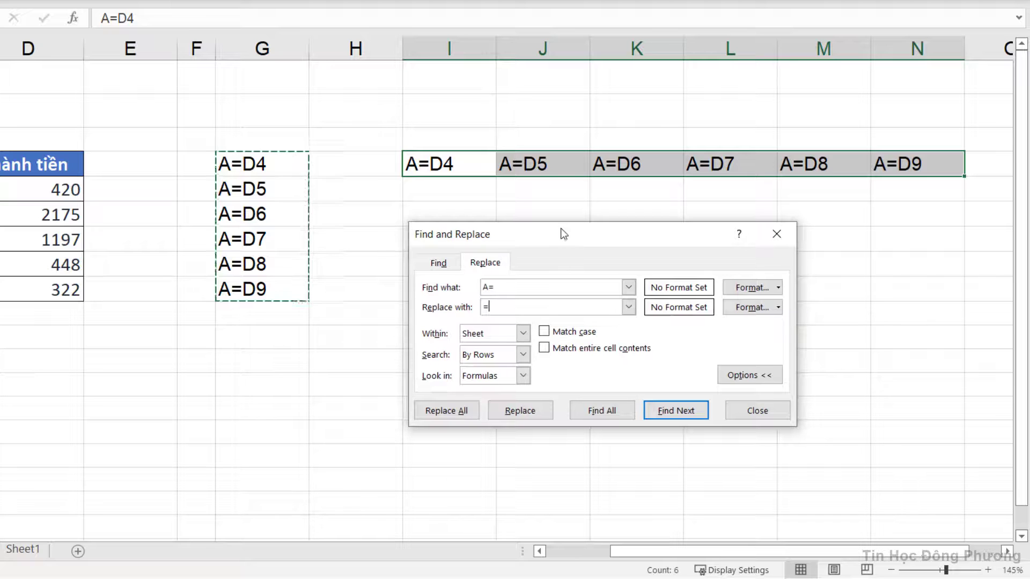
click(450, 413)
click(407, 274)
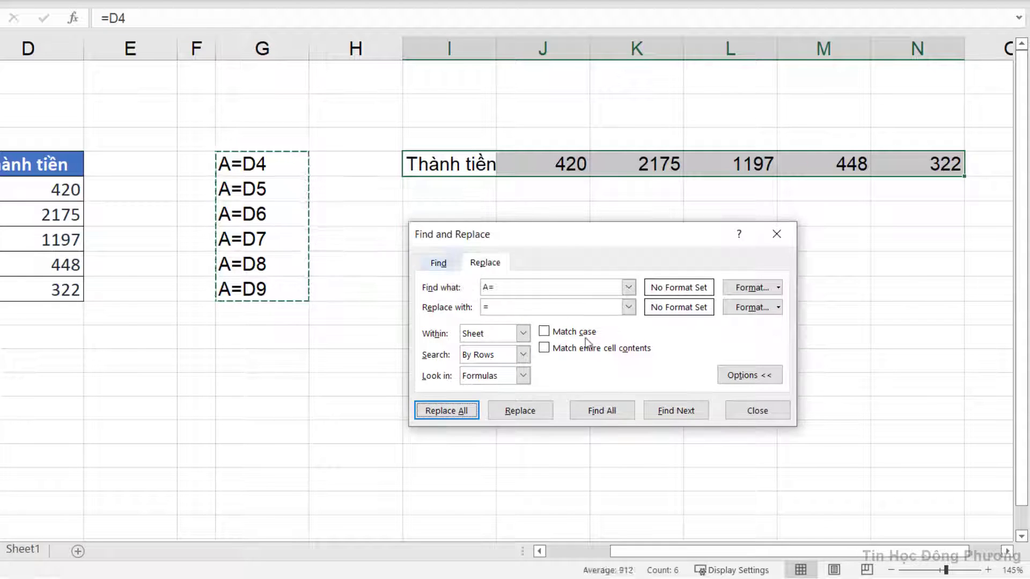
click(758, 410)
click(617, 238)
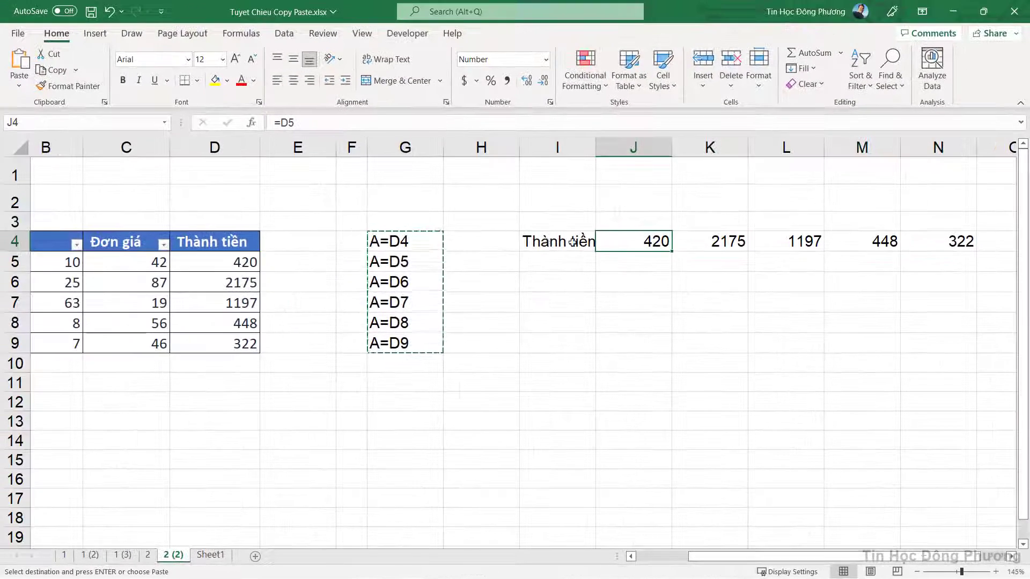
click(227, 279)
Step: Clear the leftover helper text from G4:G10
click(228, 262)
key(Down)
key(Down)
click(226, 264)
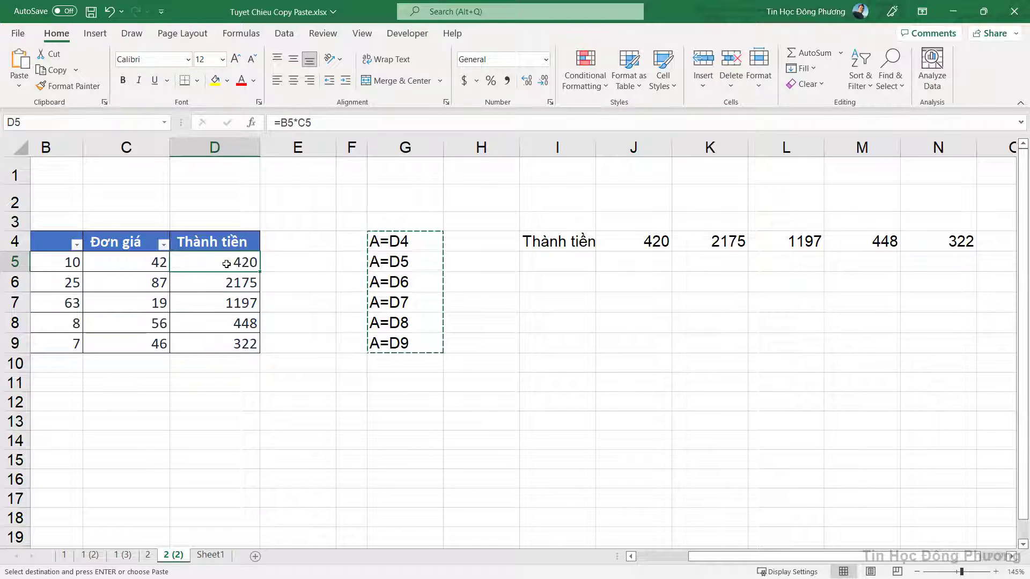
click(424, 241)
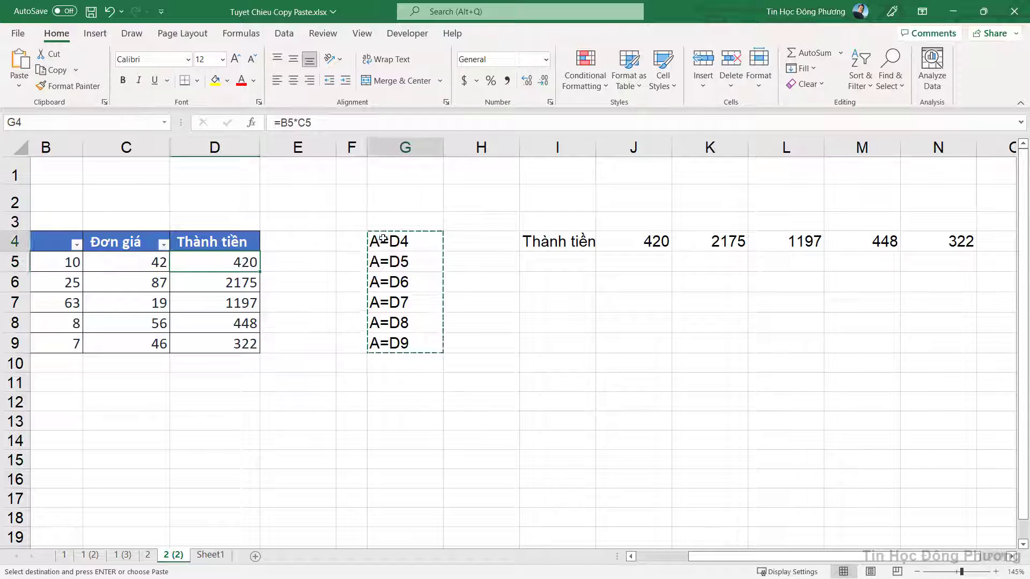
drag(402, 281, 404, 360)
key(Delete)
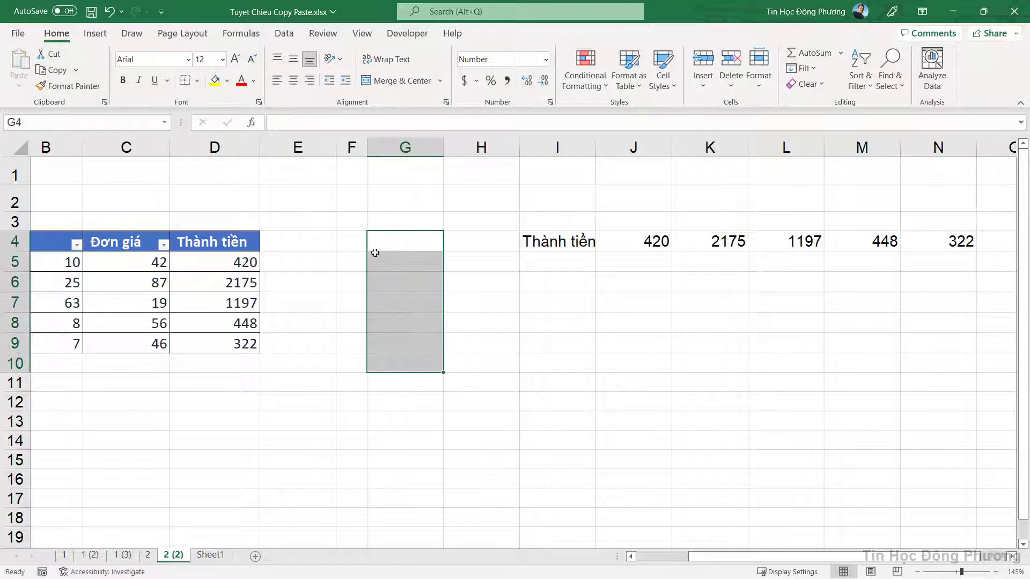
Step: Delete the now-empty columns E:G
scroll(402, 291, left, 2)
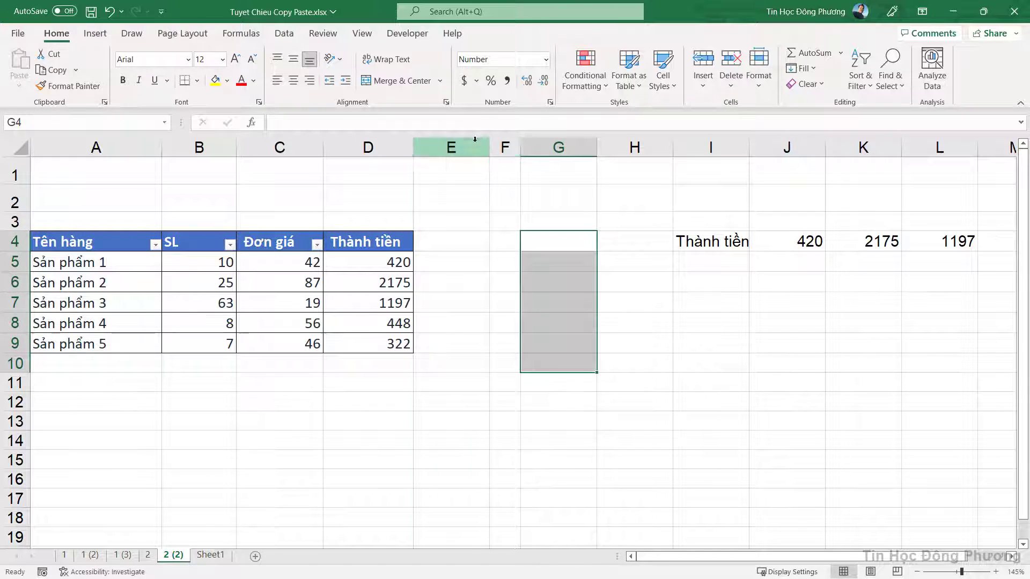
drag(451, 148, 560, 145)
right_click(560, 145)
key(d)
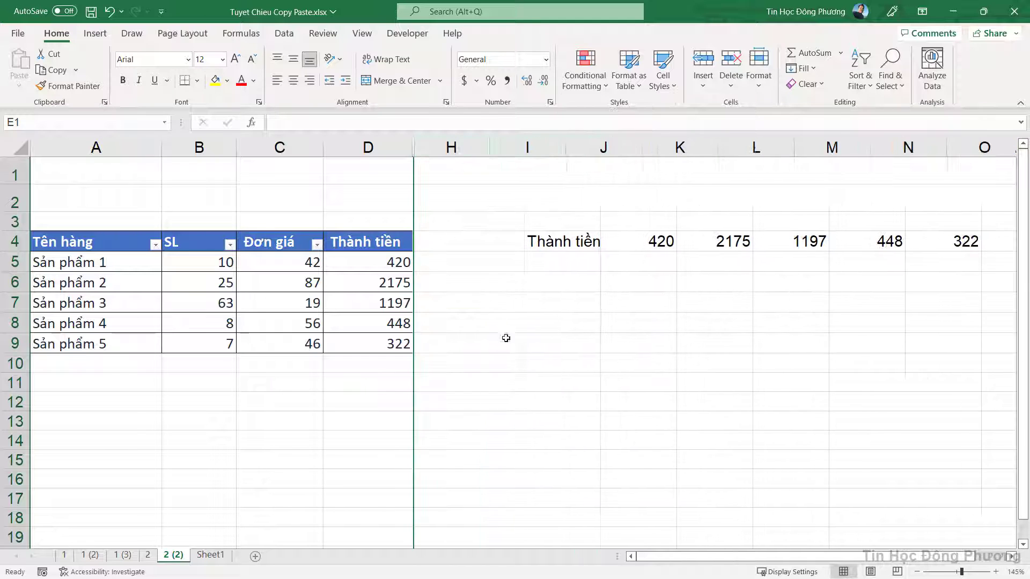
Step: Set Sản phẩm 1's SL to 20 and confirm linked cell J4 shows 840
click(311, 266)
click(230, 264)
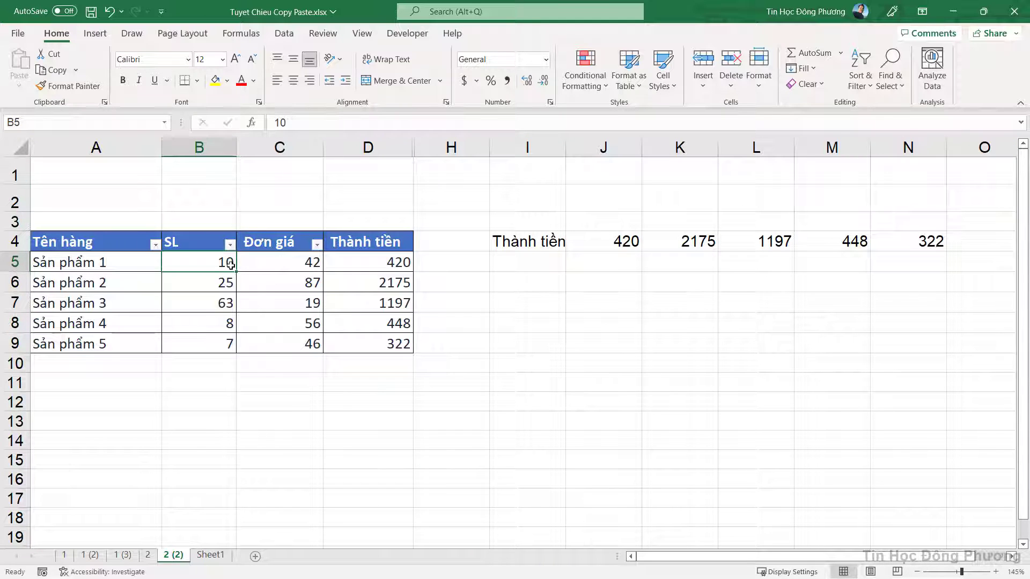
text(20)
key(Tab)
click(601, 238)
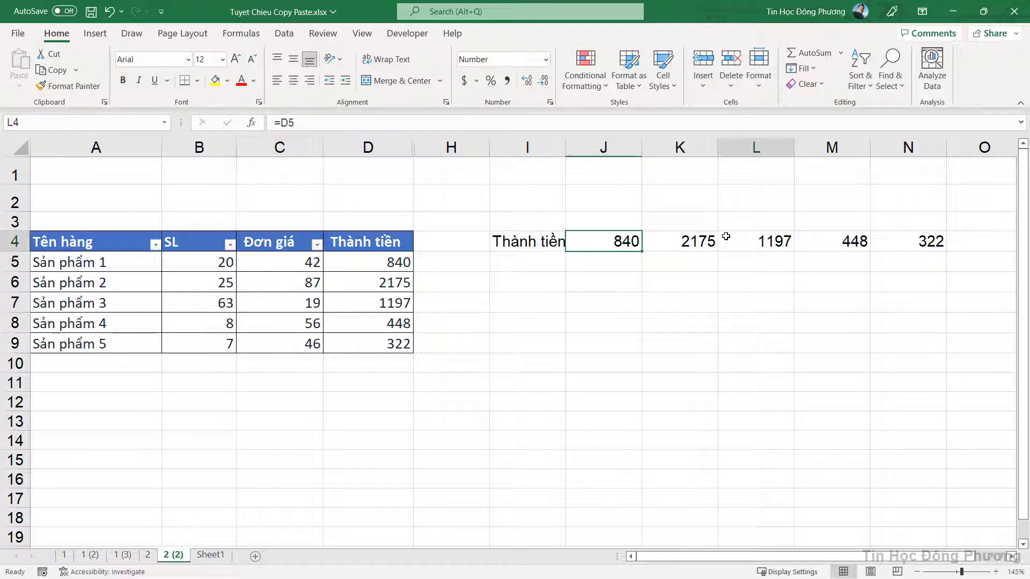
click(786, 236)
click(834, 244)
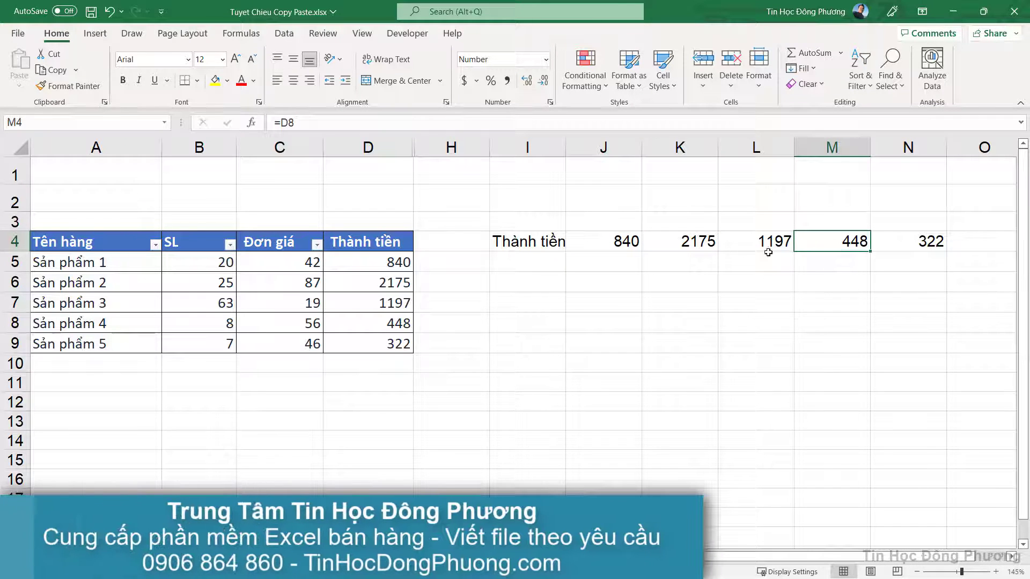
click(637, 244)
click(666, 241)
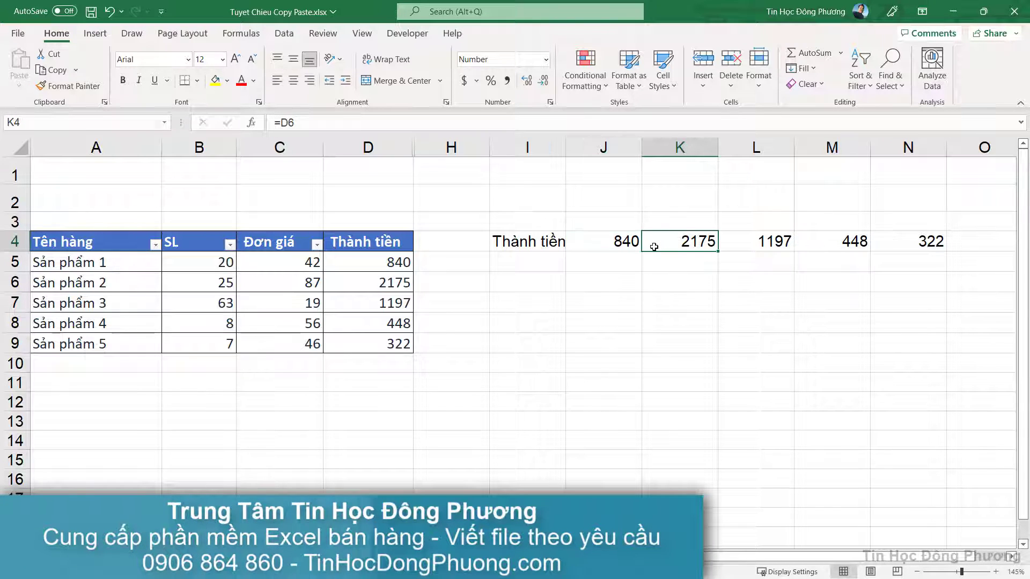
key(ctrl+z)
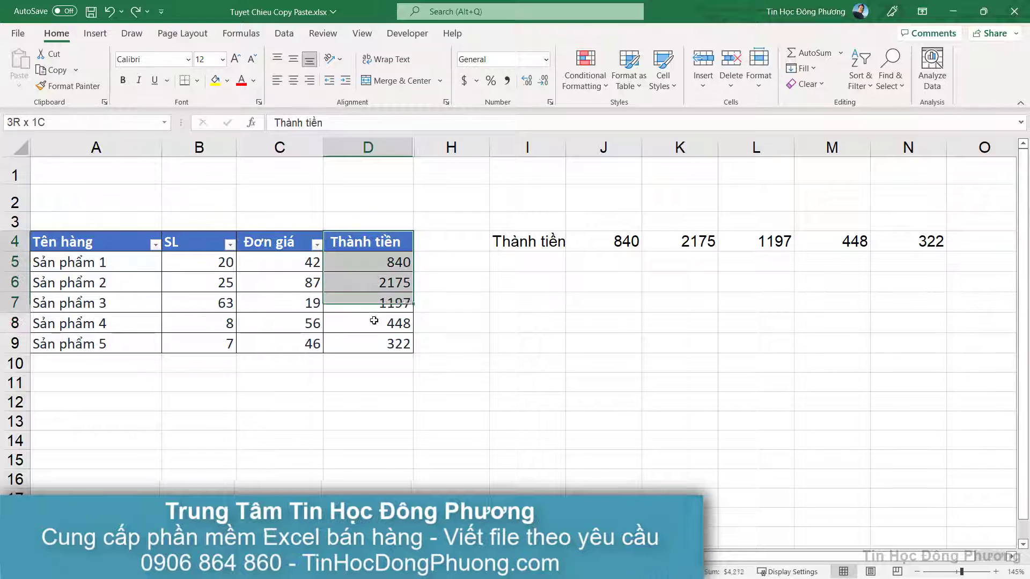
Step: Paste the Thành tiền amounts D4:D9 into row 6 from I6 as transposed values only
drag(368, 240, 404, 338)
drag(368, 239, 387, 344)
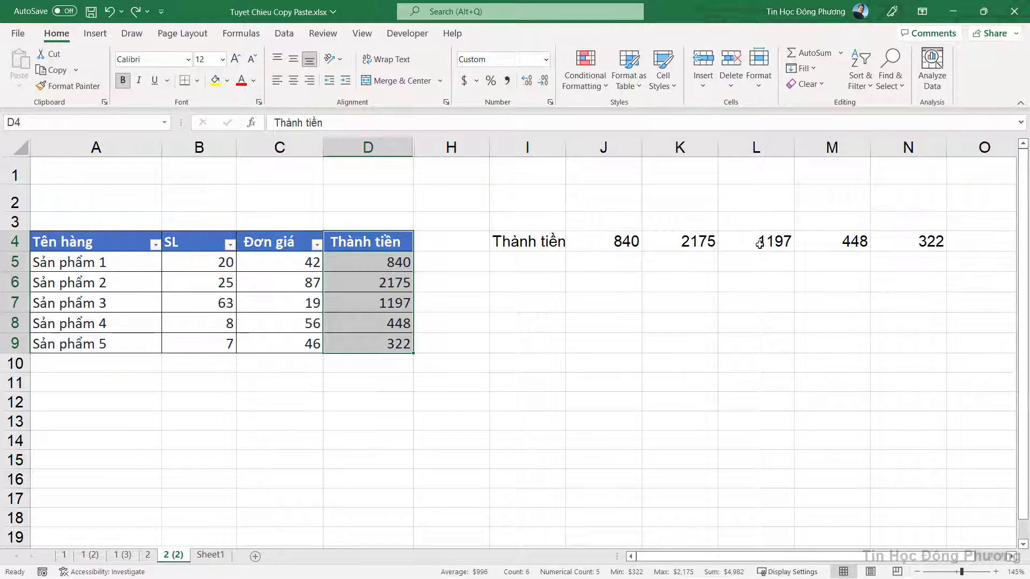
click(760, 244)
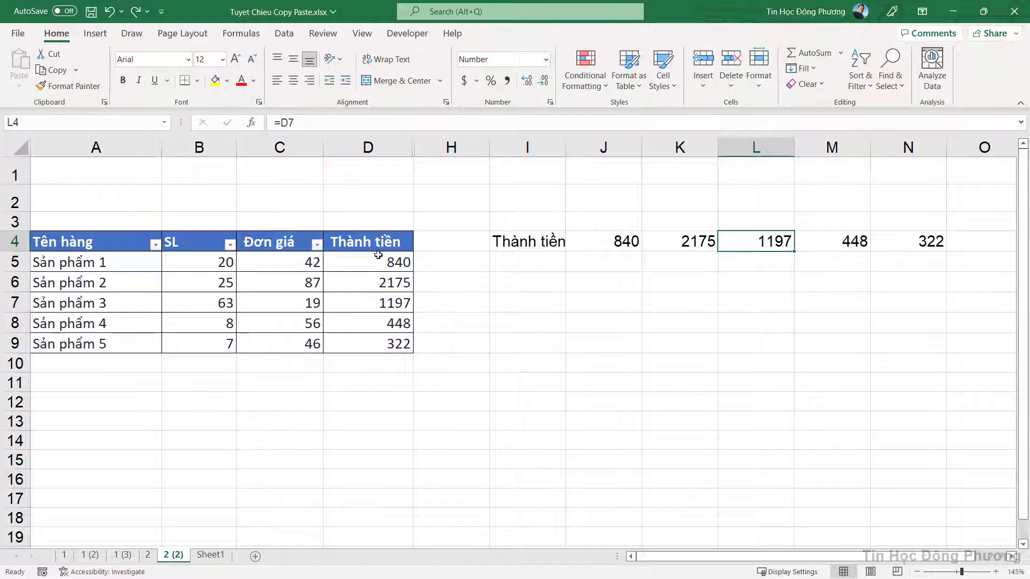
drag(376, 240, 390, 342)
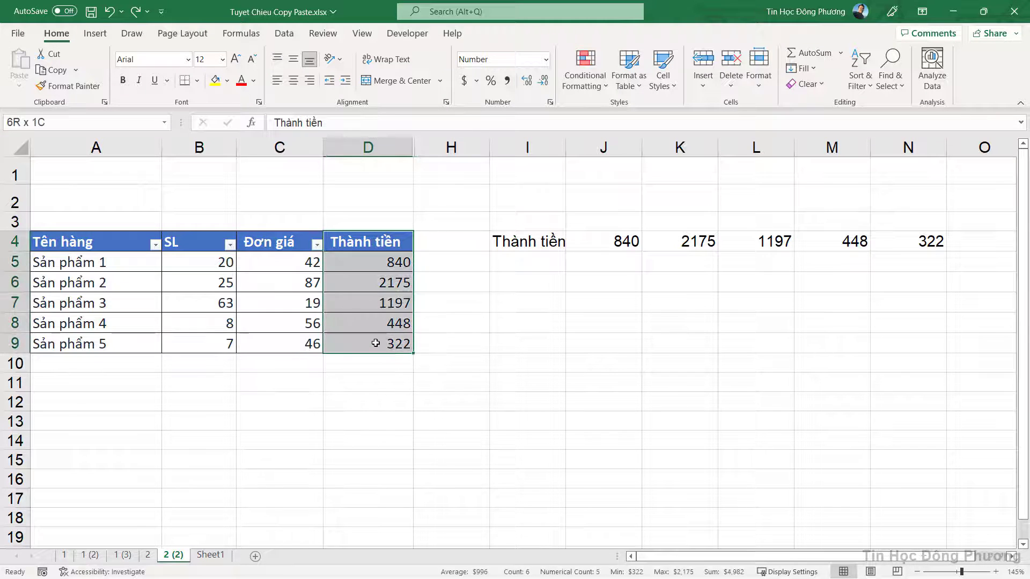
right_click(371, 284)
click(404, 203)
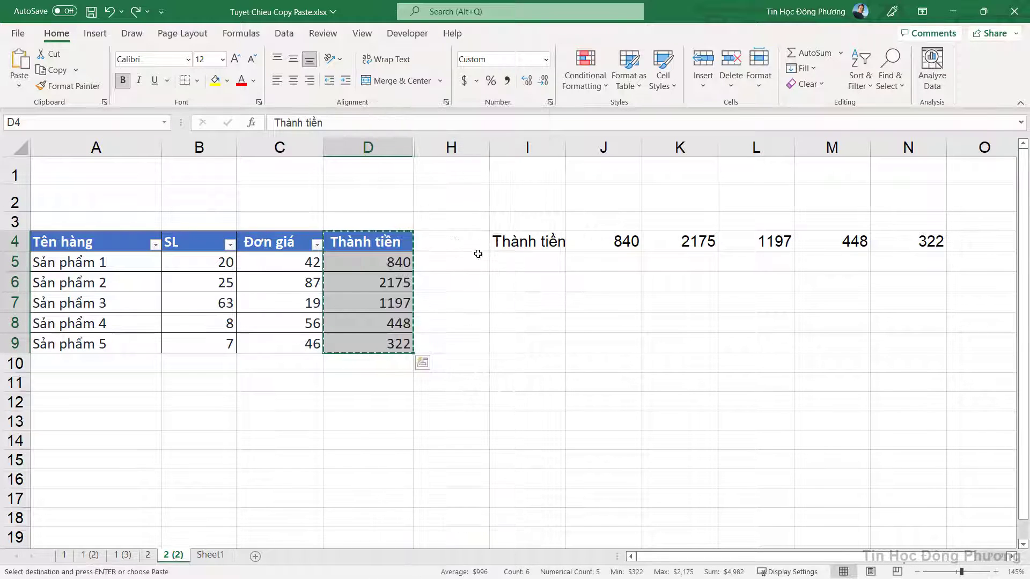
right_click(519, 285)
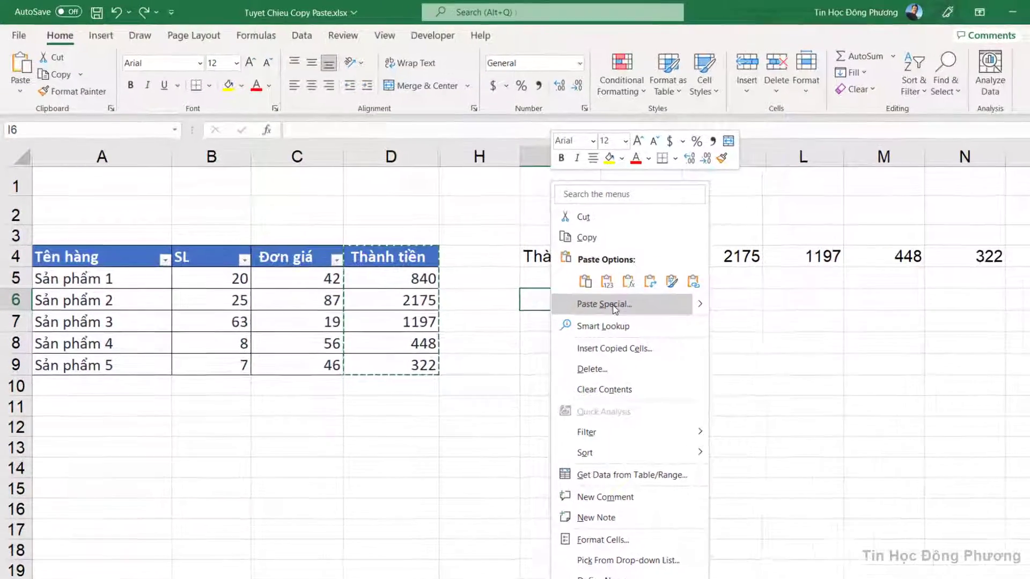
click(578, 290)
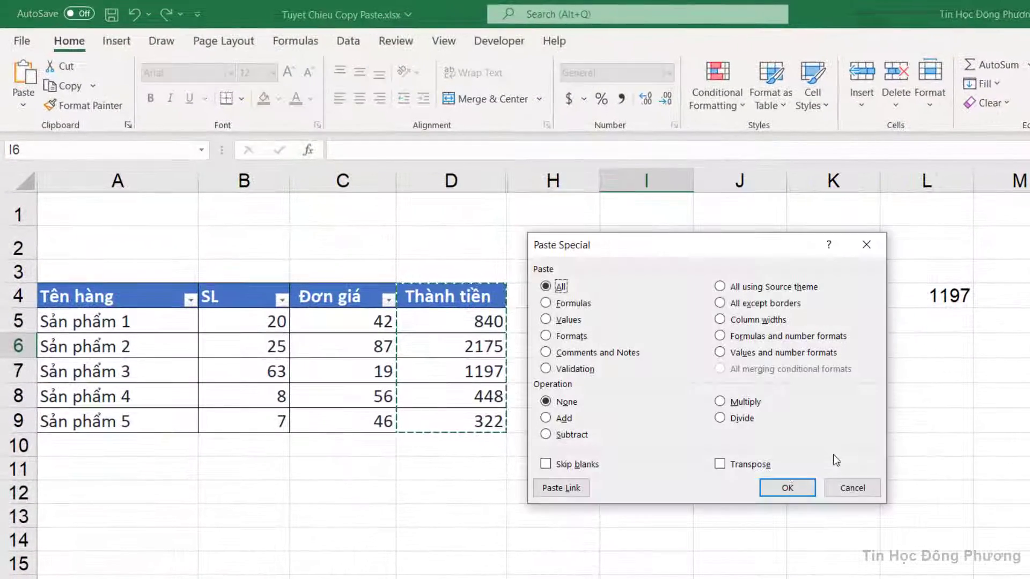
click(739, 465)
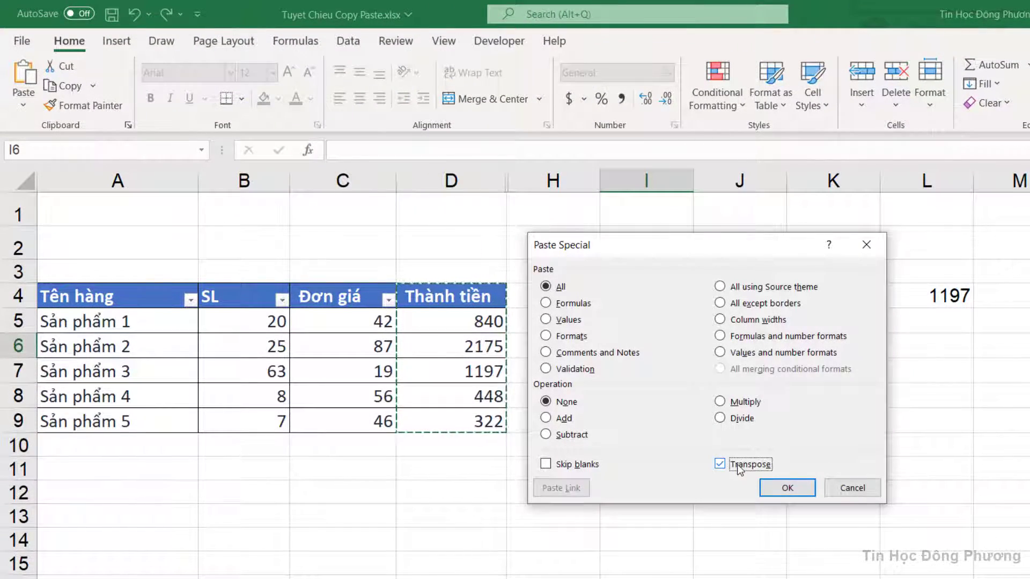
click(547, 320)
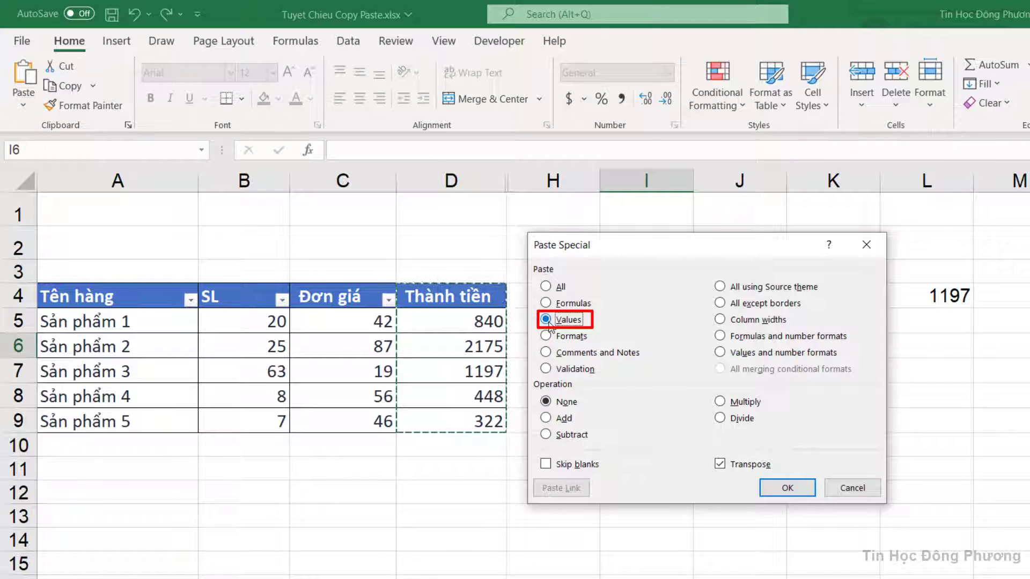
click(811, 486)
Step: Change Sản phẩm 1's SL to 40; J4 shows 1680 while row 6 stays at 840
click(816, 297)
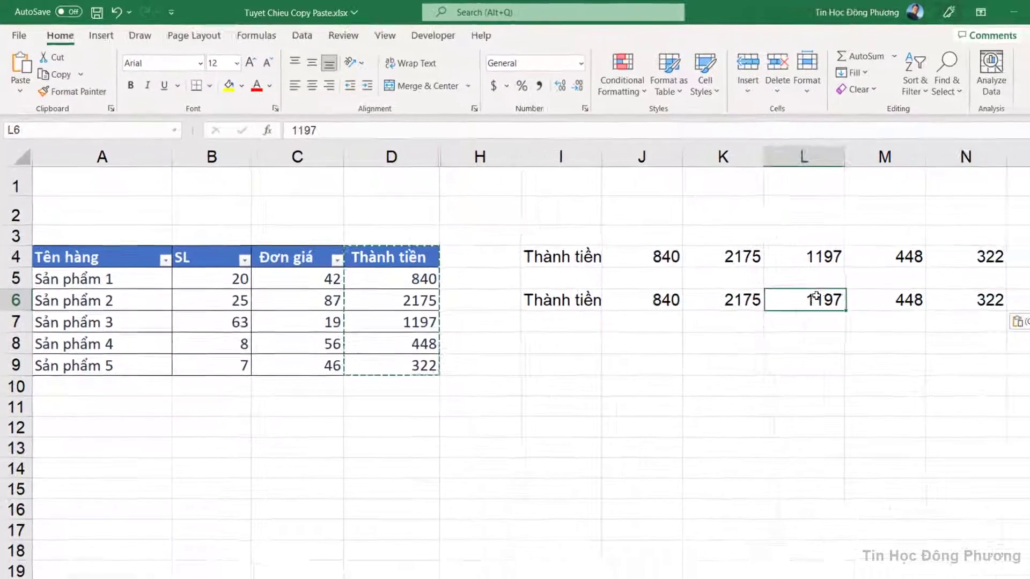
click(665, 283)
click(601, 283)
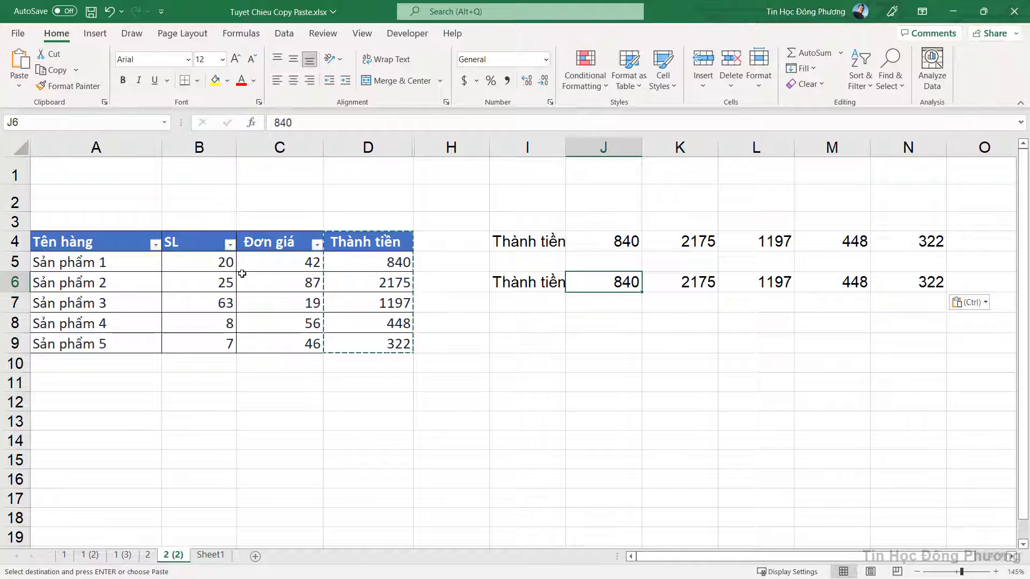
click(215, 267)
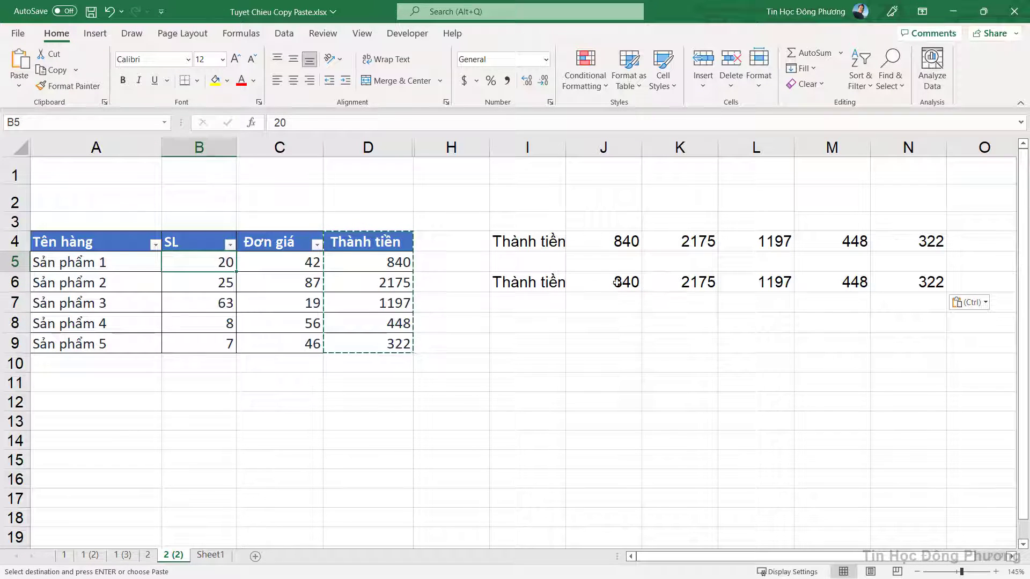
click(617, 282)
click(693, 281)
click(603, 283)
click(230, 262)
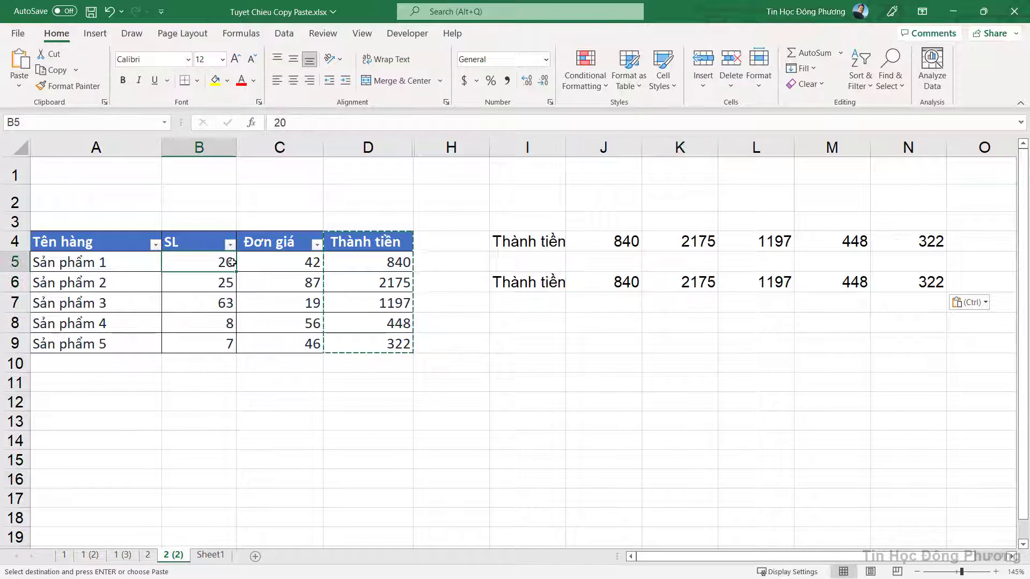
key(Escape)
text(40)
key(Return)
click(614, 289)
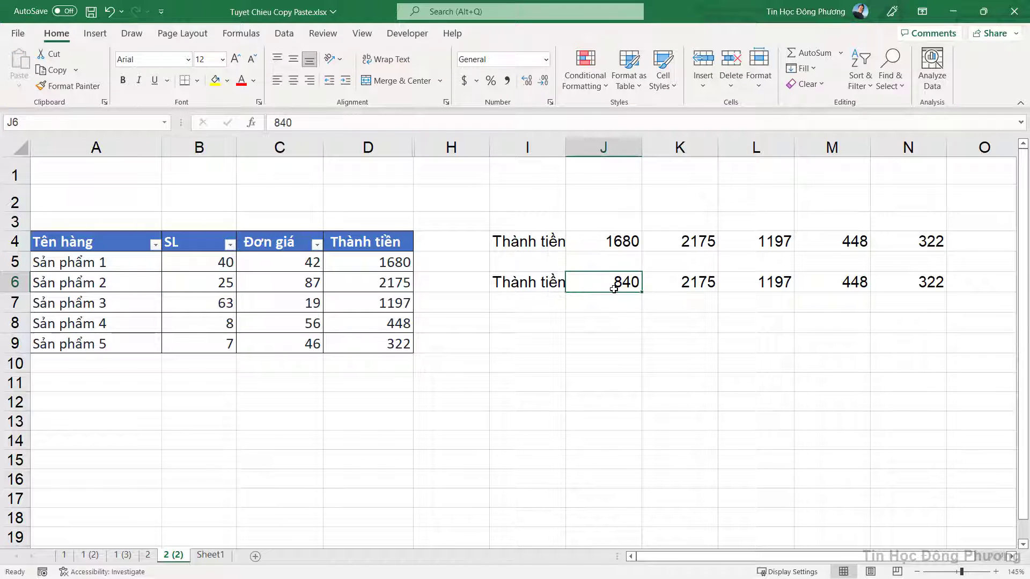
click(620, 241)
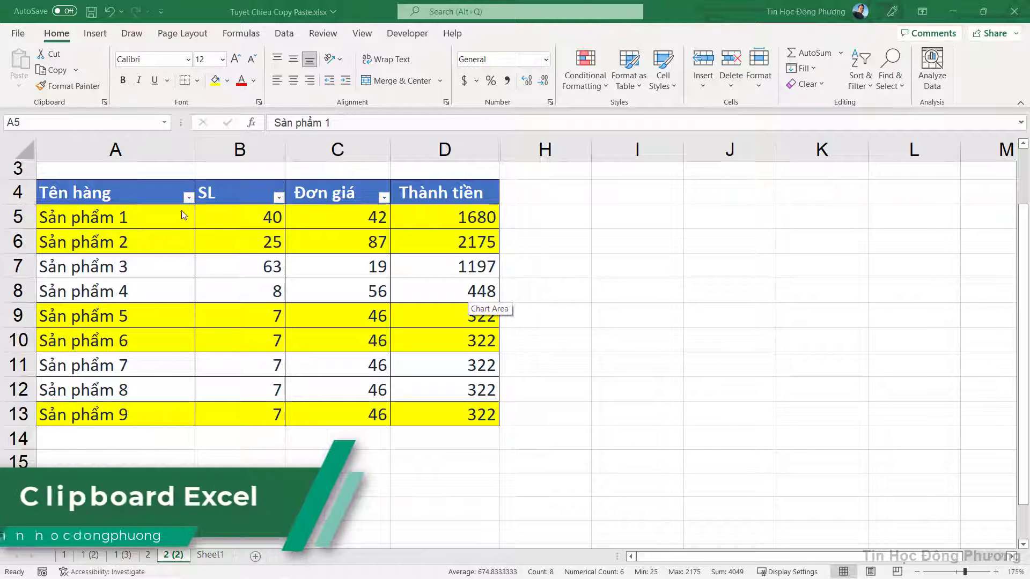
Step: Copy the Sản phẩm 1–2 rows from sheet 2 (2) to the top of Sheet1
drag(183, 216, 456, 243)
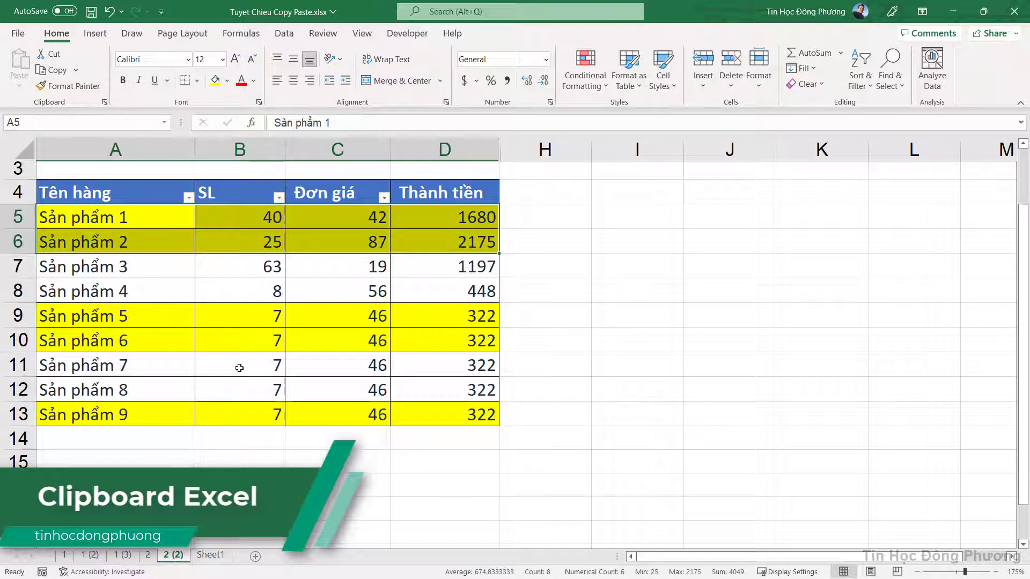
click(217, 554)
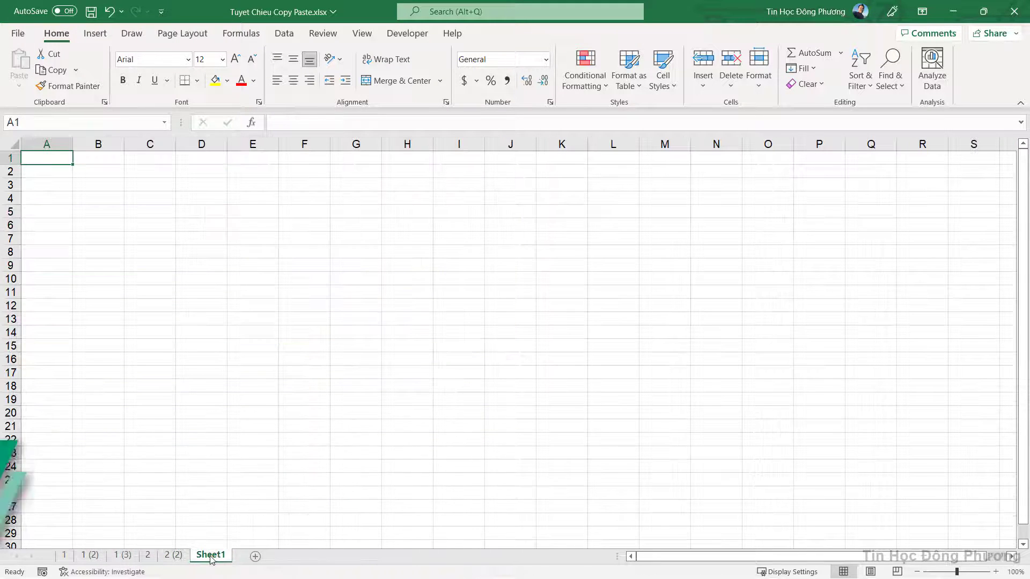
click(173, 555)
drag(110, 222, 434, 236)
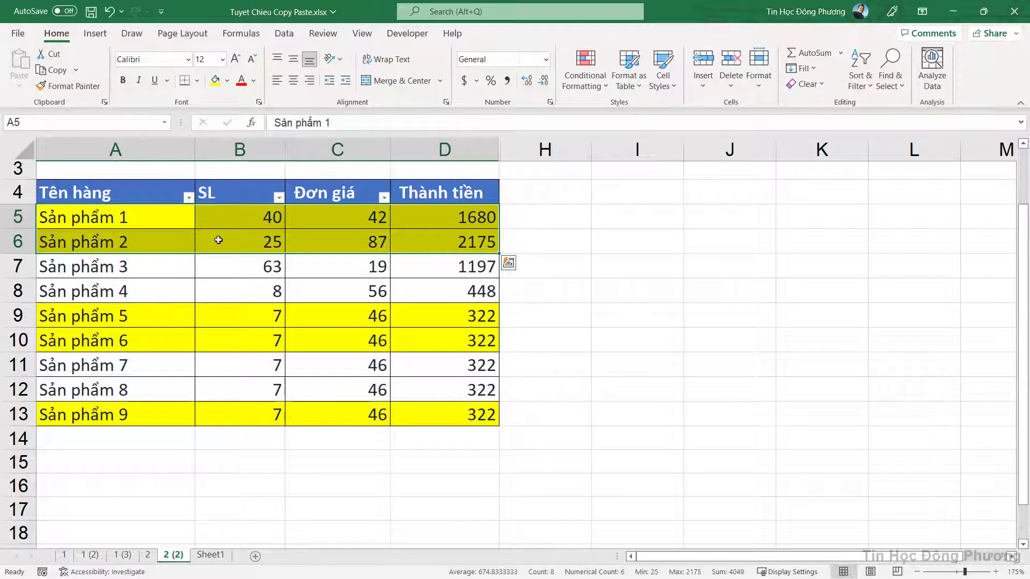
key(ctrl+c)
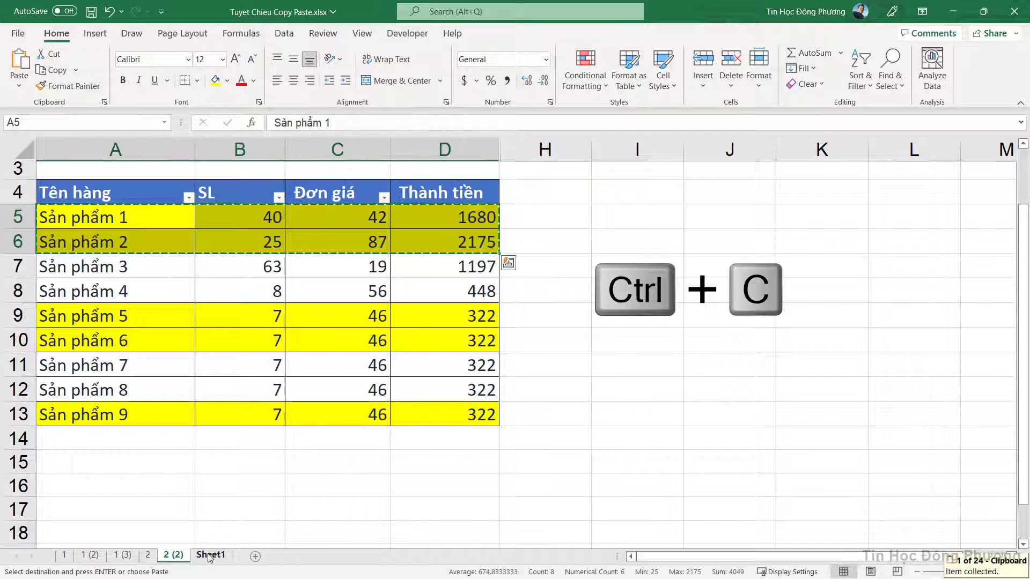
click(211, 555)
key(ctrl+v)
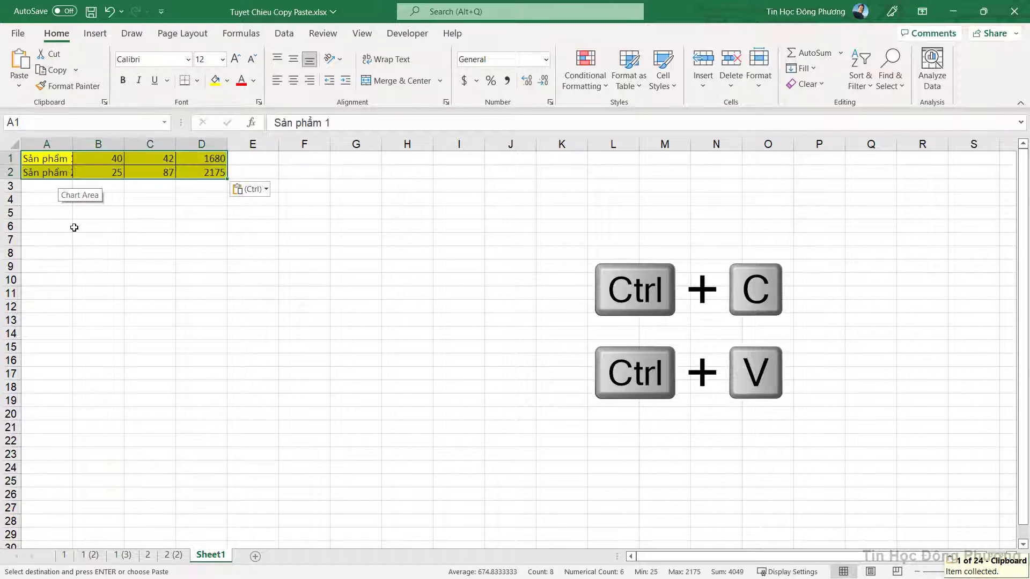
Step: Copy the Sản phẩm 5–6 rows into Sheet1 at A3
click(172, 555)
drag(123, 321, 416, 336)
key(ctrl+c)
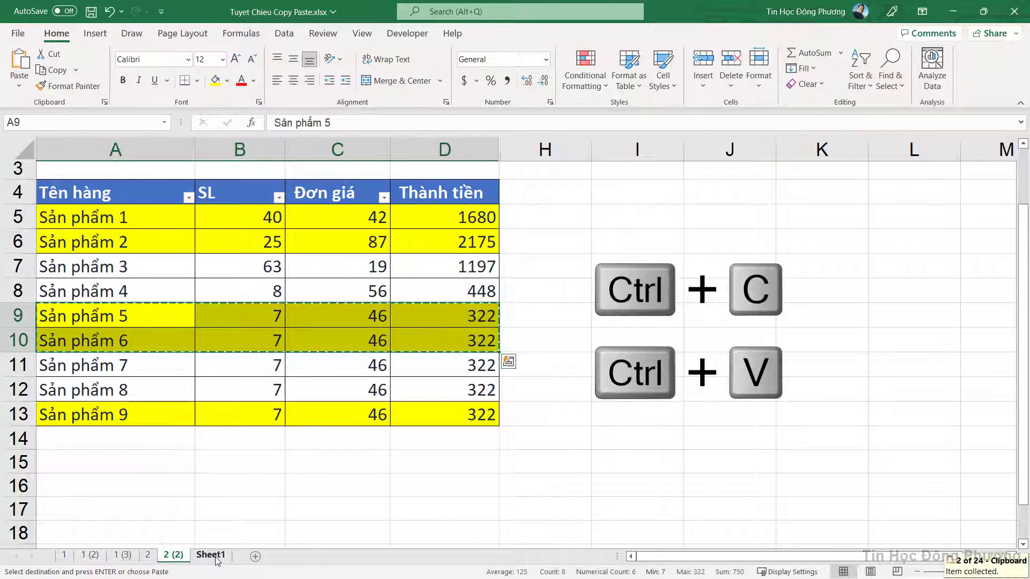
click(210, 555)
click(55, 186)
key(ctrl+v)
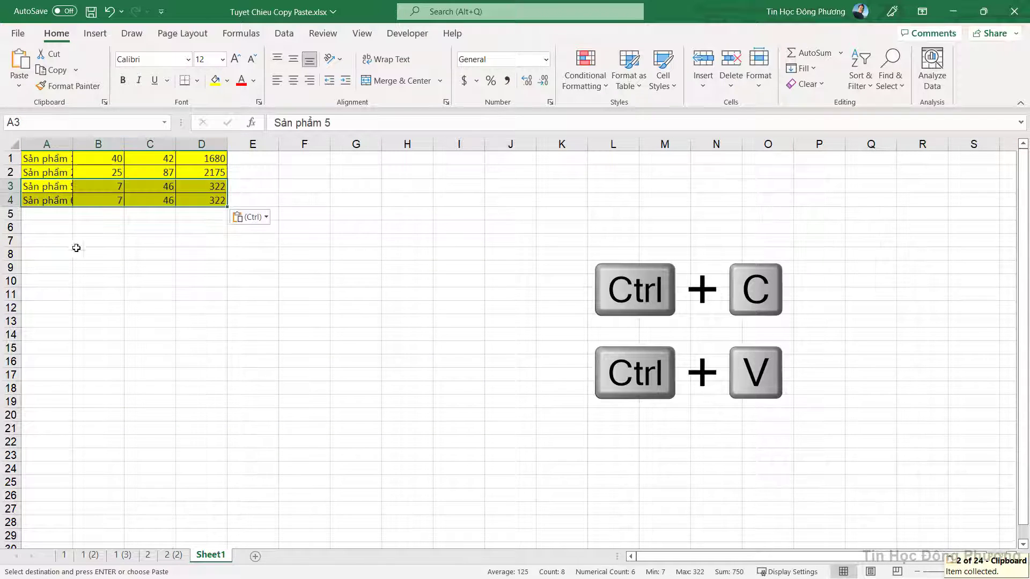
Step: Copy the Sản phẩm 9 row into Sheet1 at A5, then end copy mode on sheet 2 (2)
click(174, 556)
drag(184, 414, 441, 418)
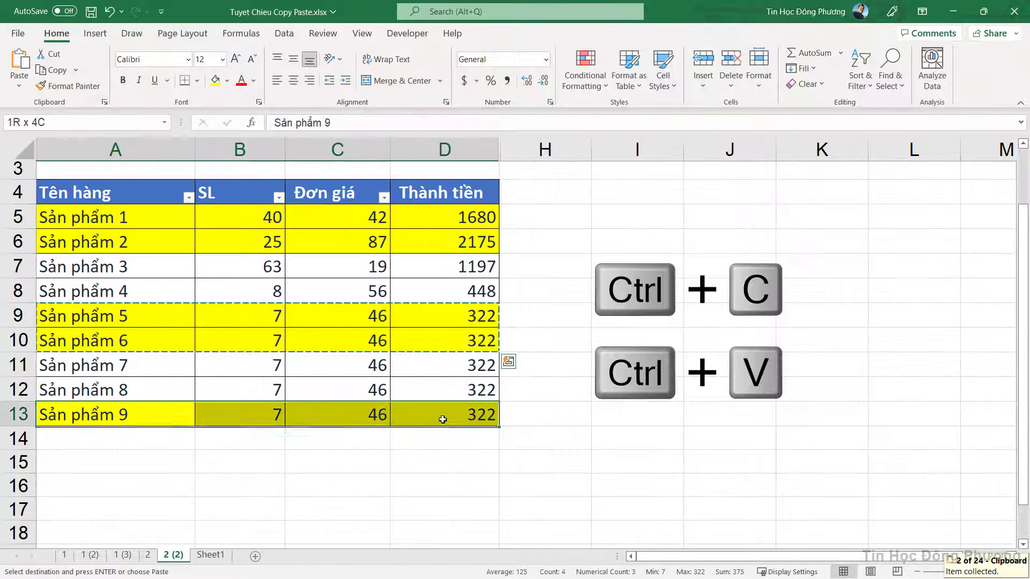
key(ctrl+v)
key(ctrl+c)
click(211, 554)
click(61, 215)
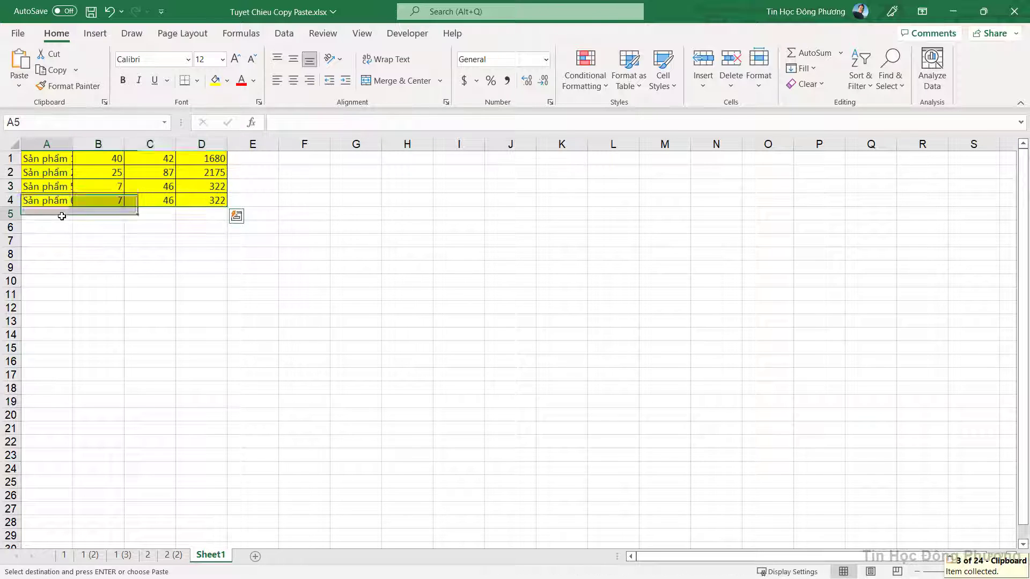
key(ctrl+v)
click(174, 555)
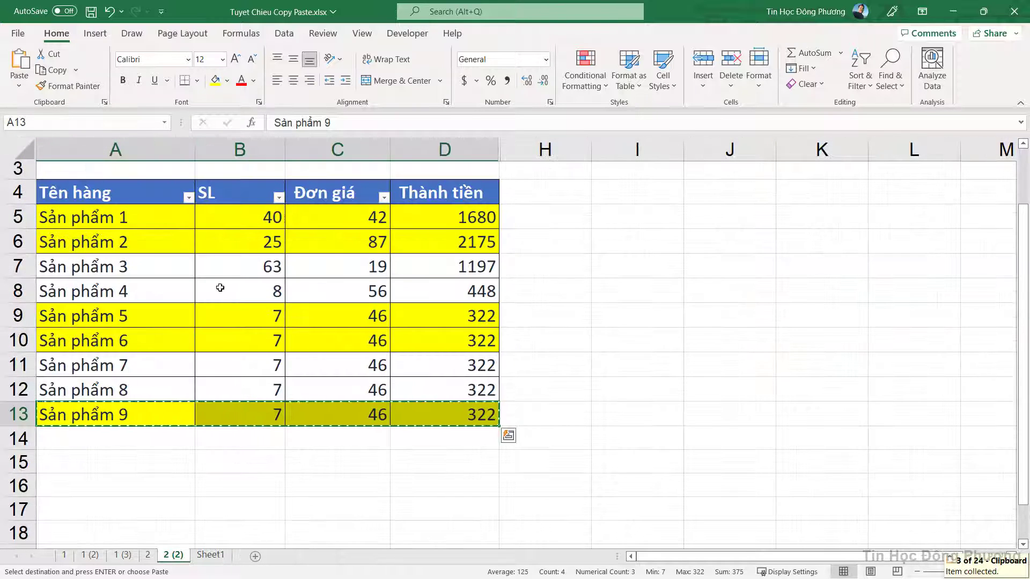
click(413, 357)
key(Escape)
click(337, 266)
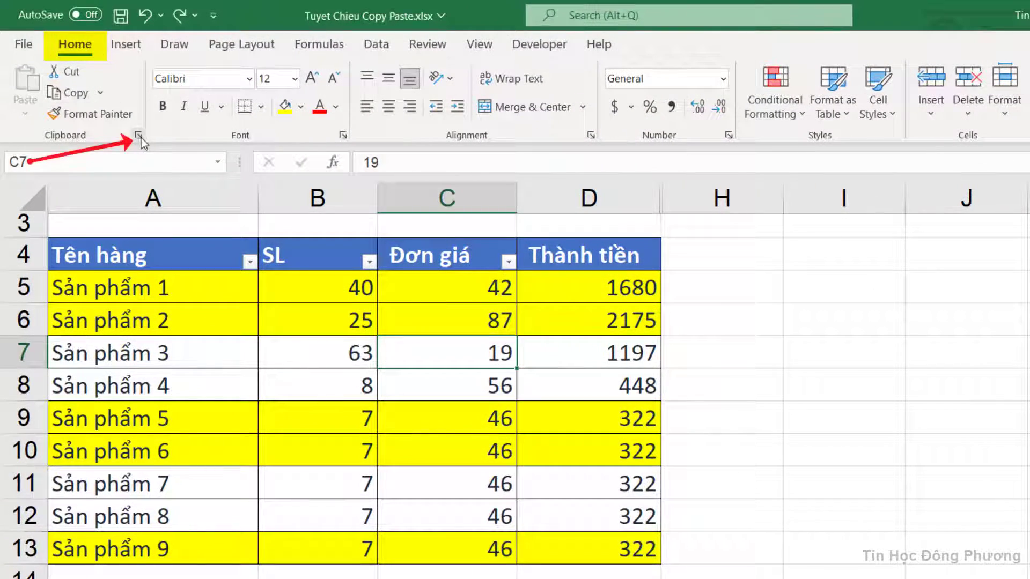
Step: Open the Office Clipboard and copy A5:D6, A9:D10 and A13:D13 as three separate items
click(139, 137)
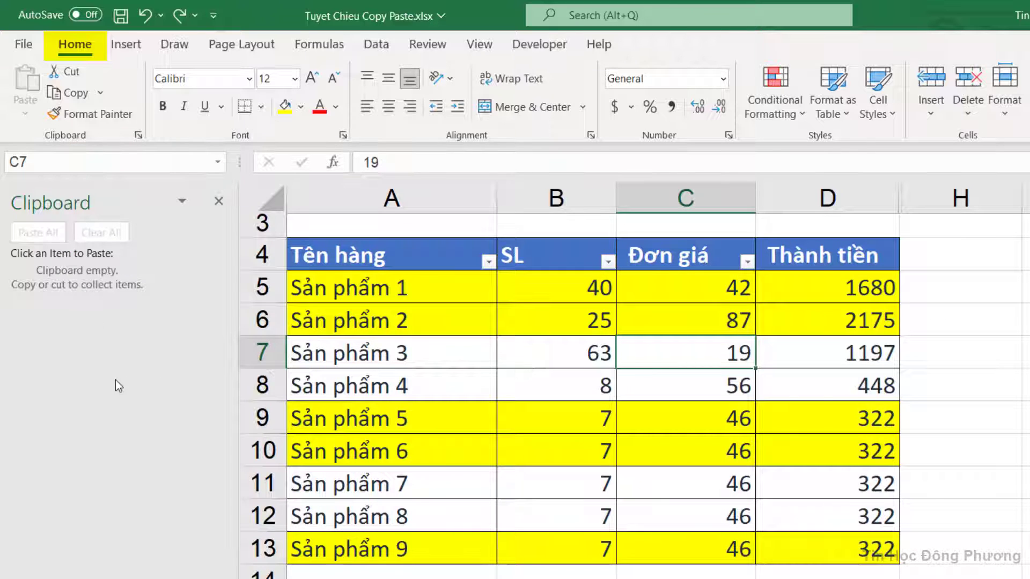
click(343, 284)
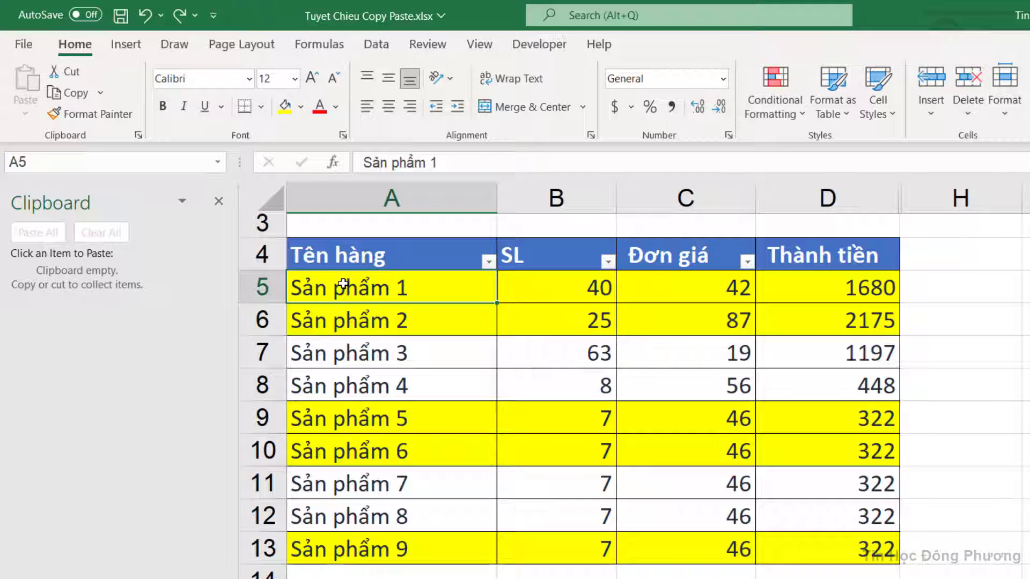
drag(480, 295, 821, 327)
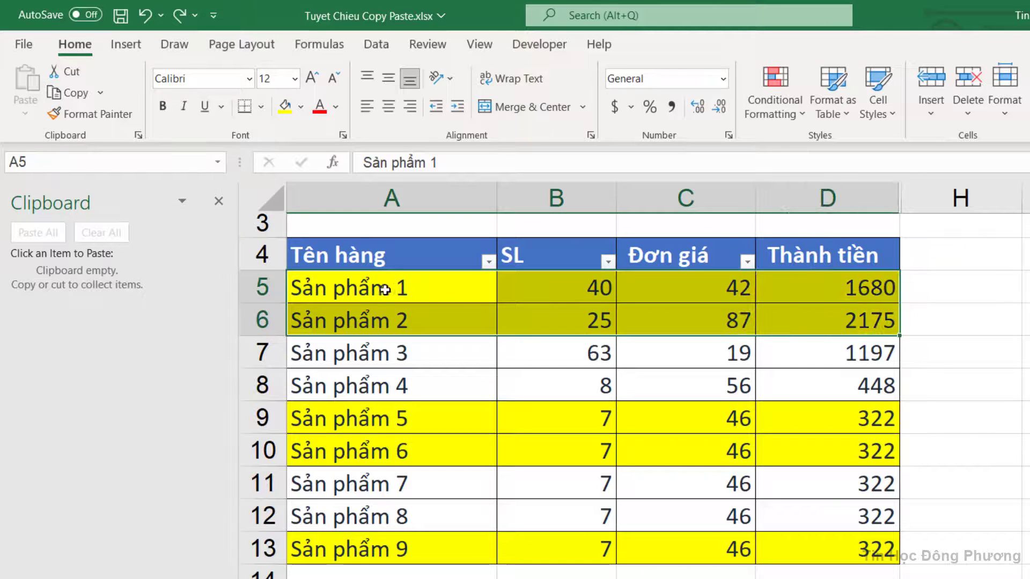
drag(384, 290, 823, 324)
key(ctrl+c)
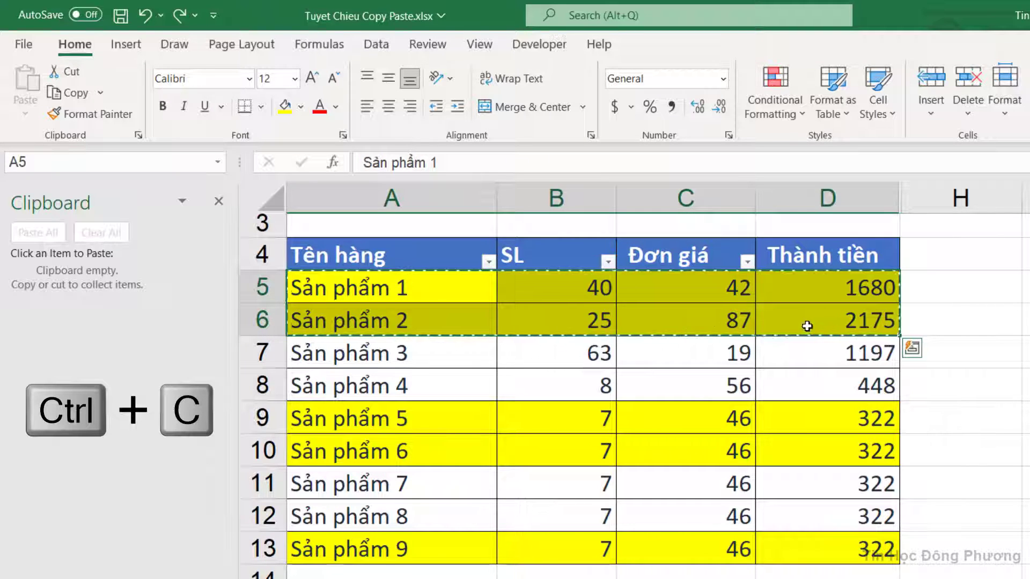
mouse_move(483, 413)
mouse_down()
mouse_move(561, 433)
mouse_move(799, 454)
mouse_up()
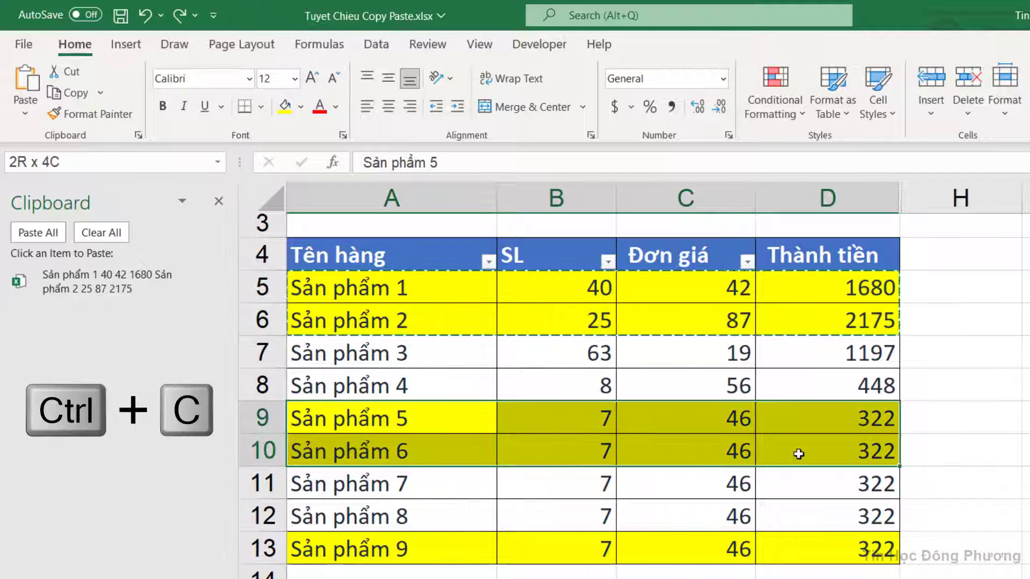
key(ctrl+c)
drag(363, 548, 824, 544)
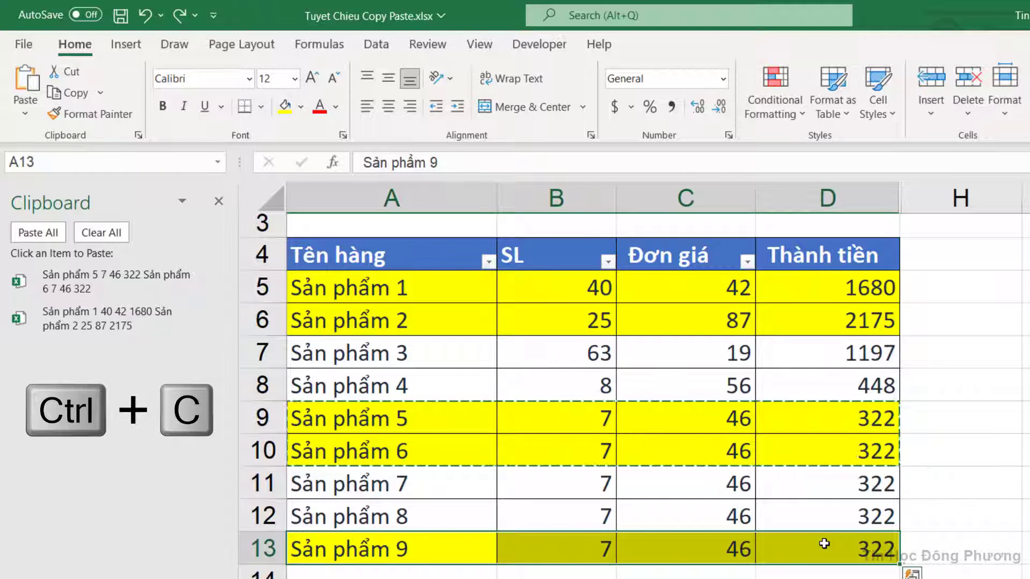
key(ctrl+c)
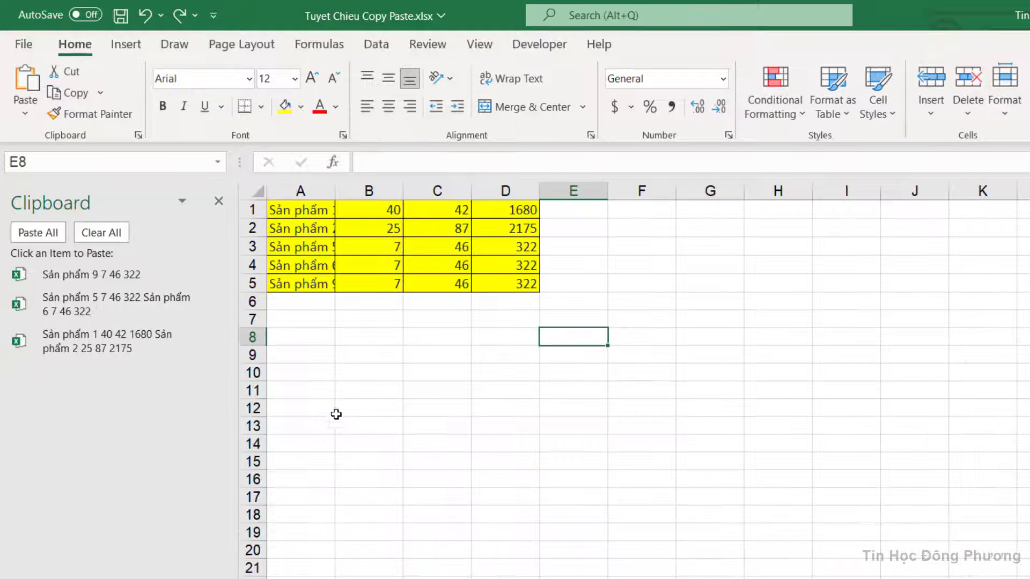
Step: Paste the three clipboard items individually at A9, A11 and A13 on Sheet1
click(289, 358)
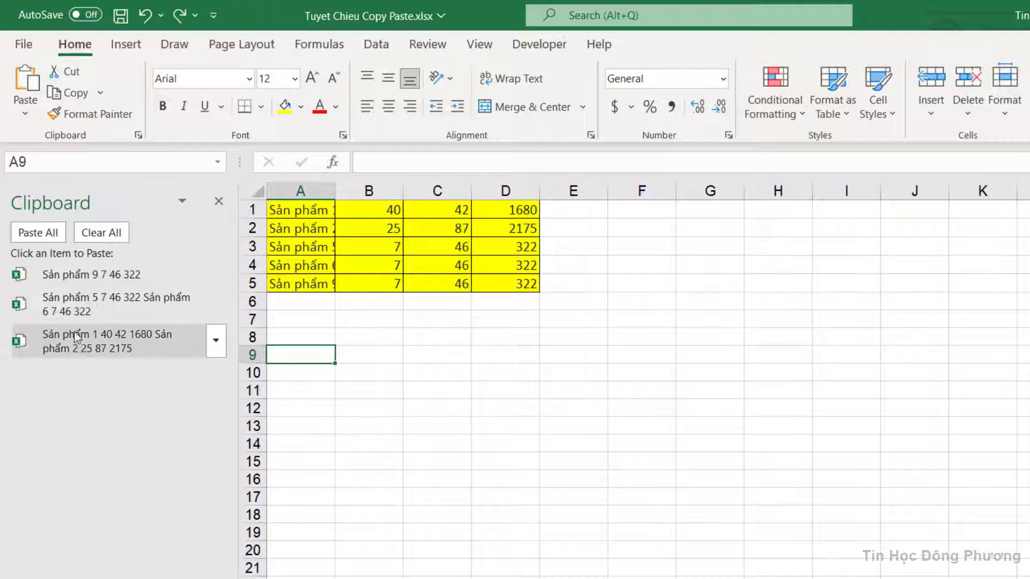
mouse_move(113, 340)
click(110, 346)
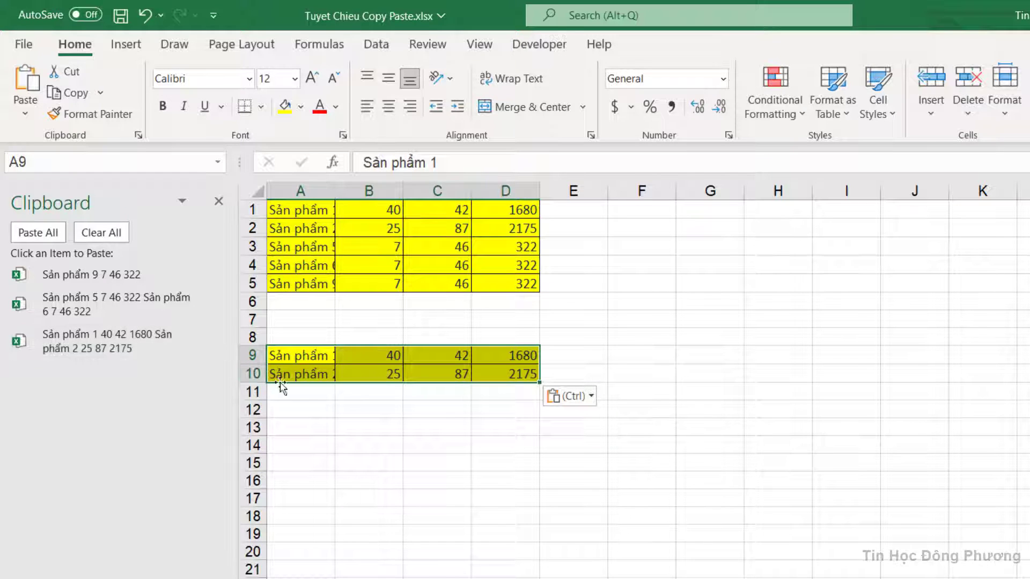
click(299, 390)
click(110, 310)
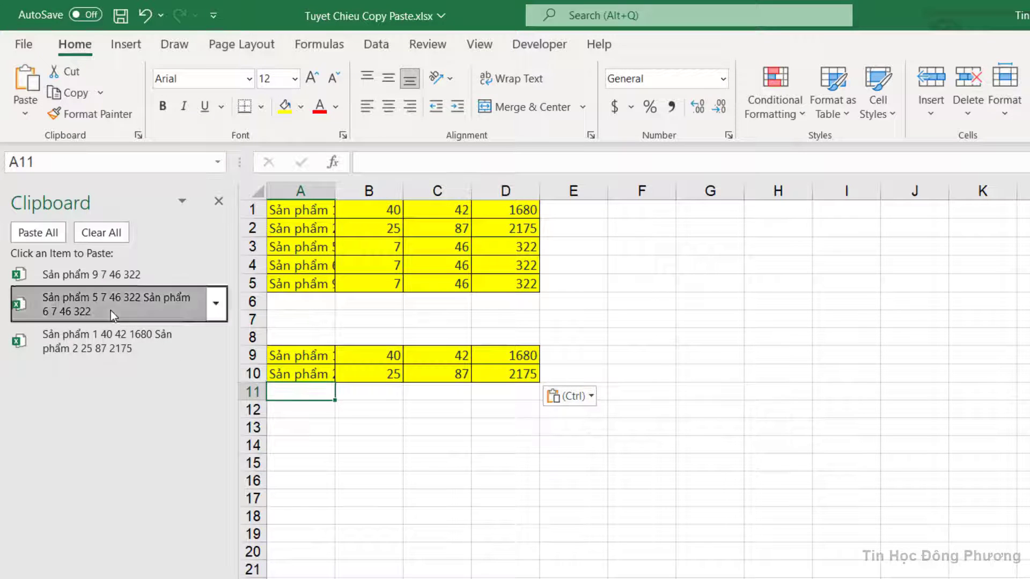
click(287, 426)
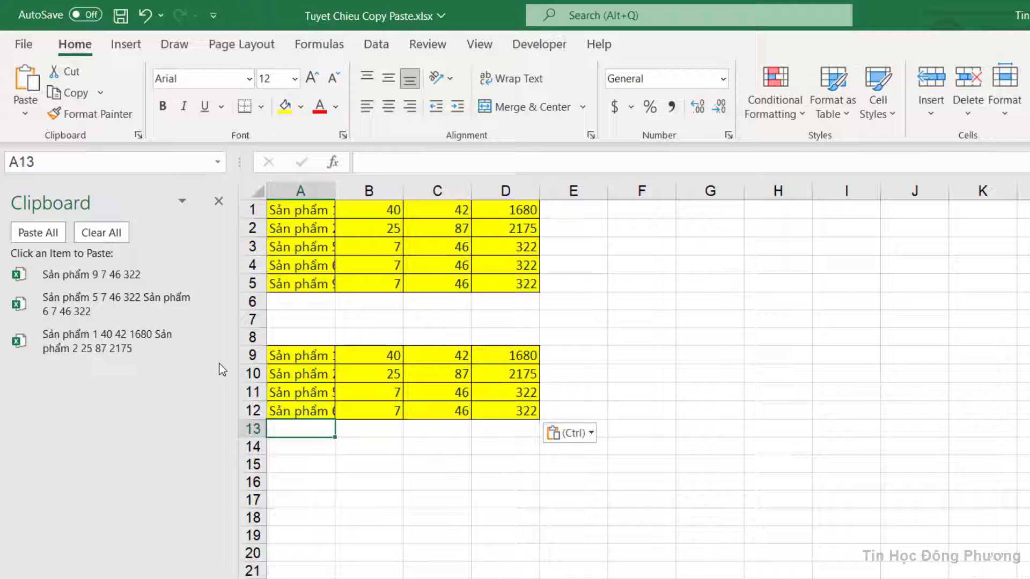
click(123, 271)
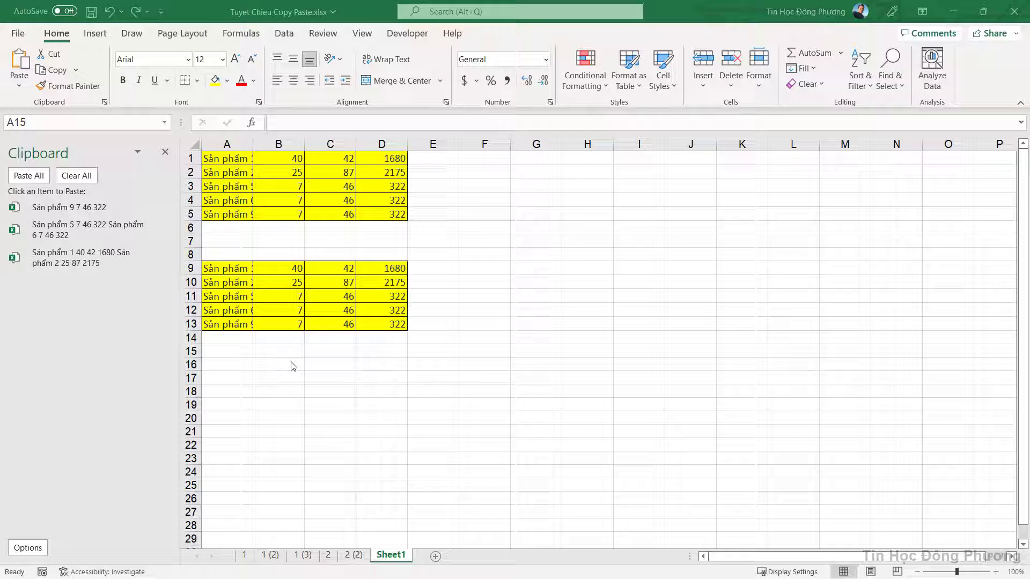
Step: Paste all clipboard items at A15, autofit column A, and return to sheet 2 (2)
click(237, 354)
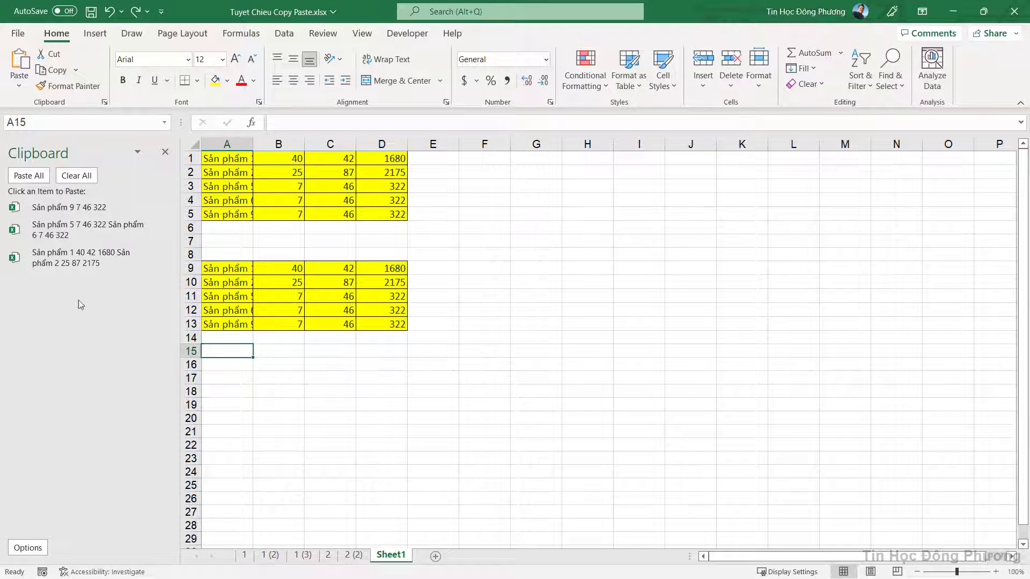
click(29, 175)
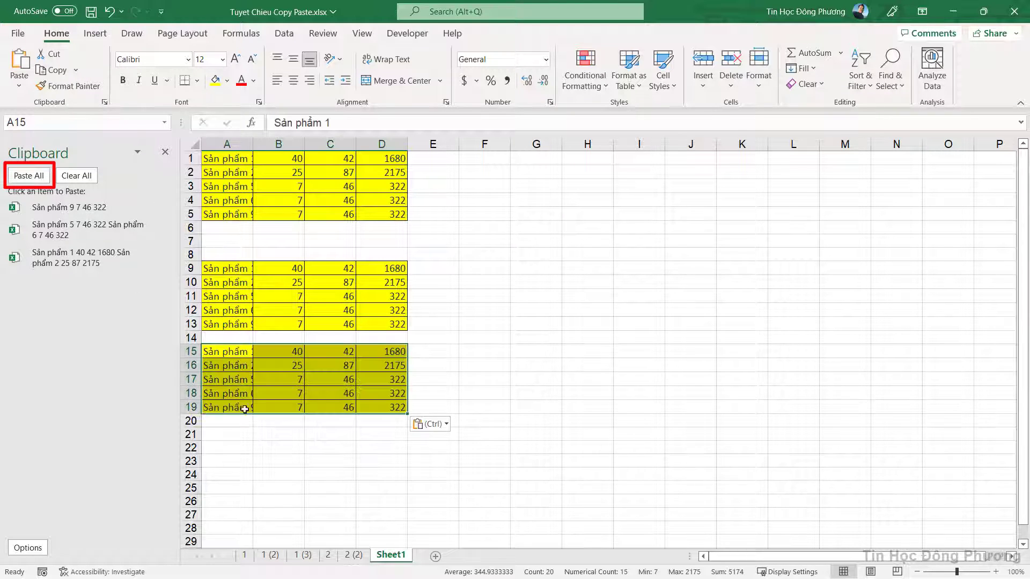
drag(229, 357, 397, 409)
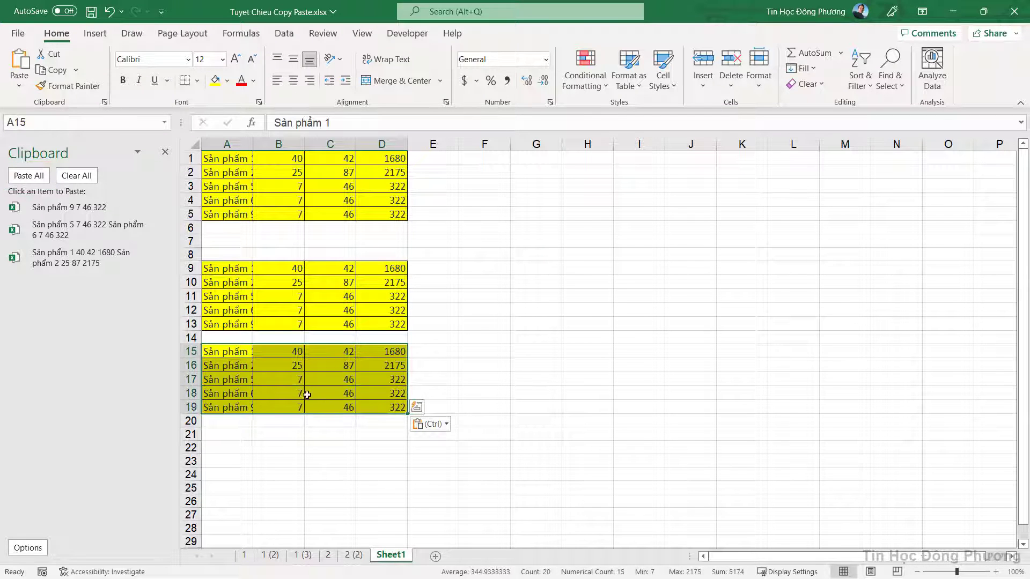
double_click(253, 143)
click(320, 406)
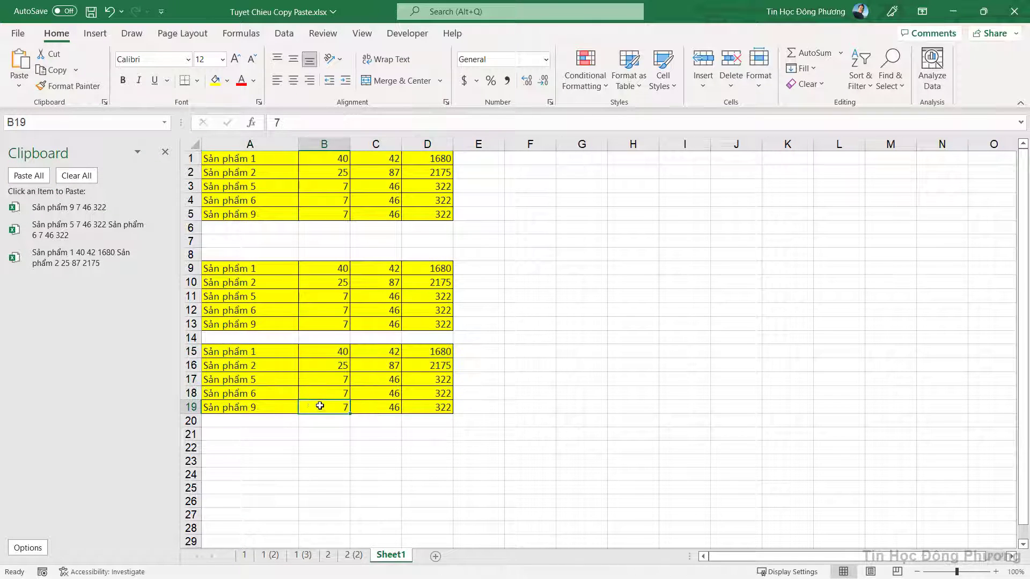
click(365, 557)
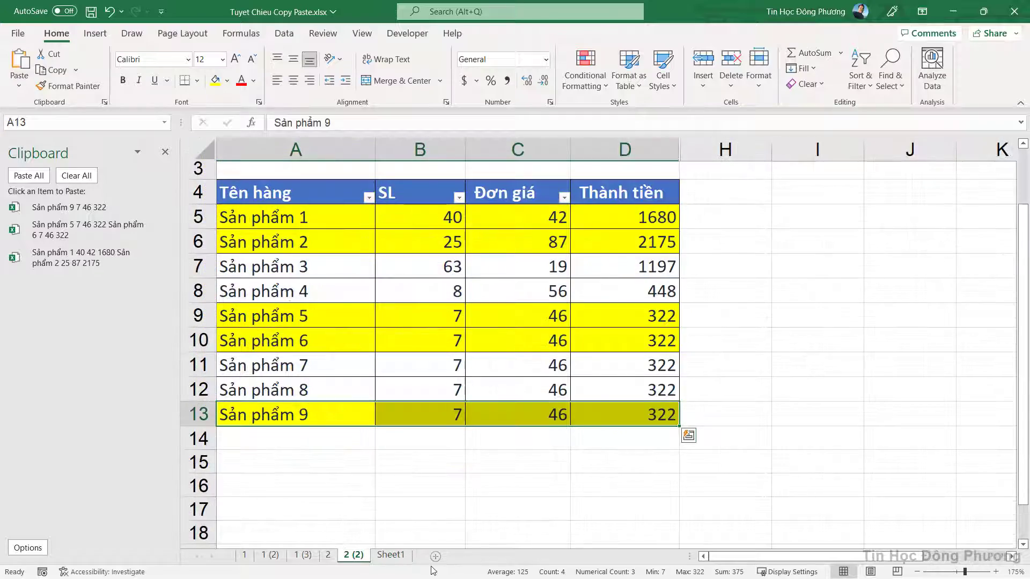
click(384, 557)
click(252, 419)
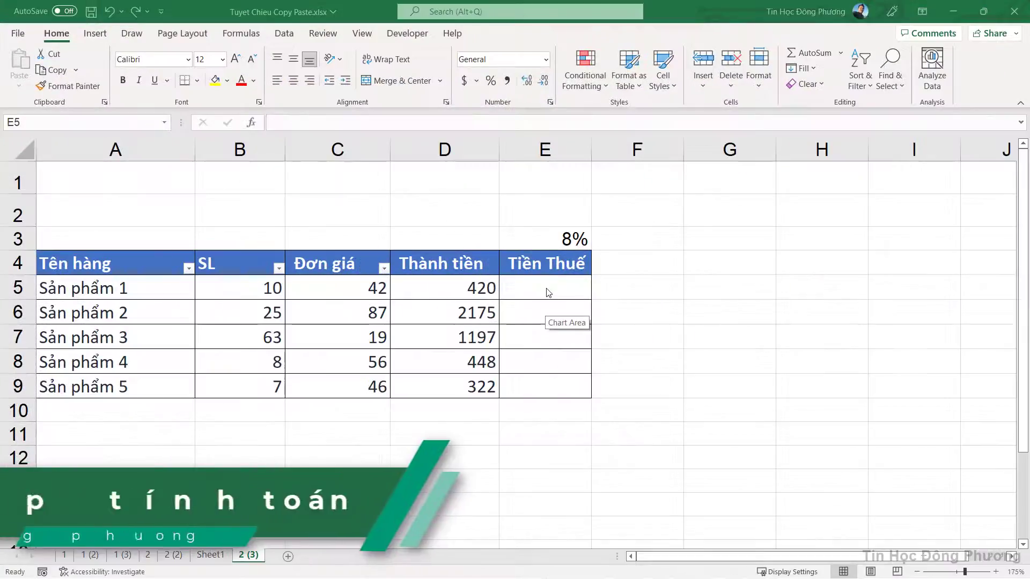
drag(546, 263, 551, 391)
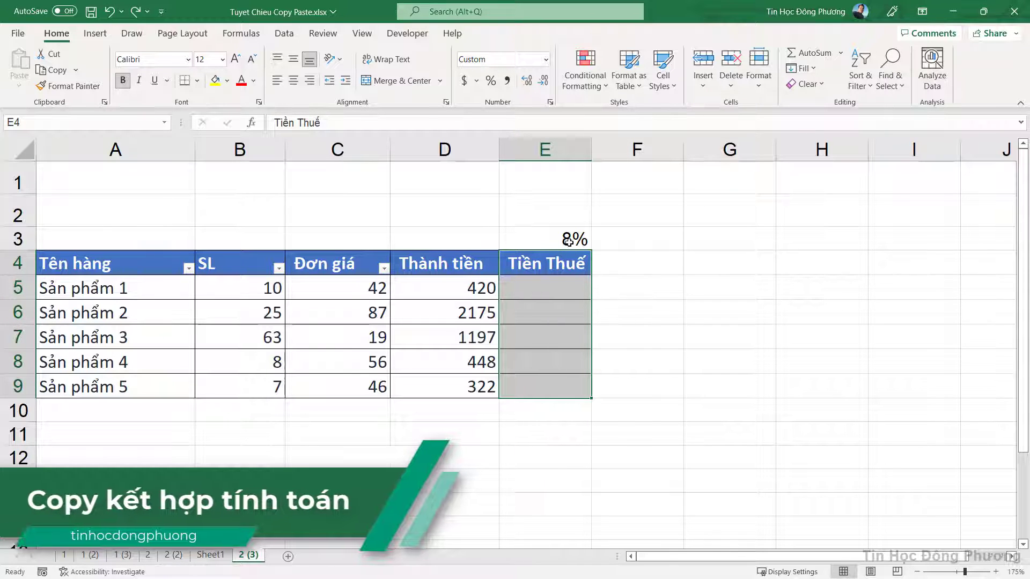
click(554, 289)
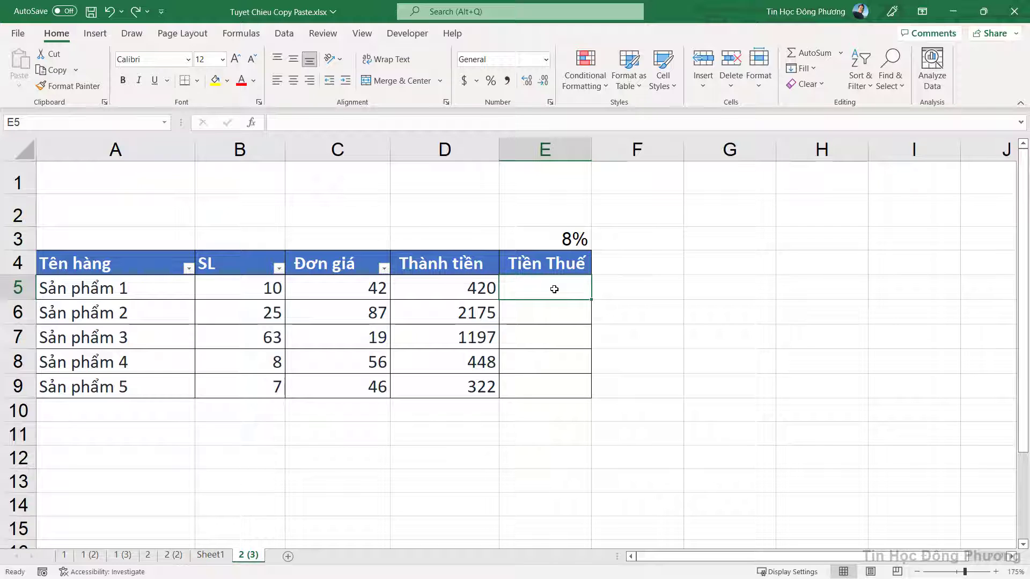
text(=)
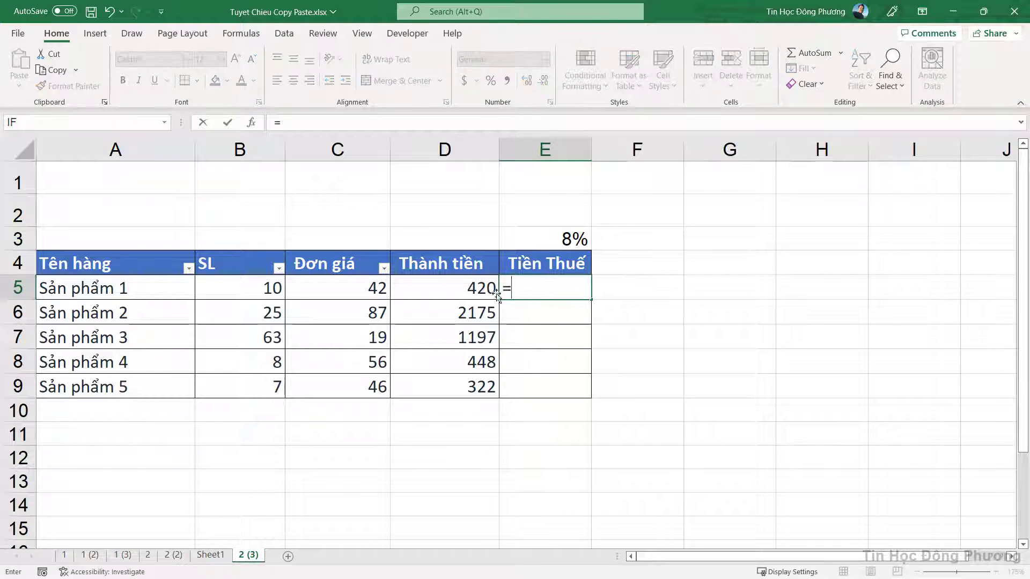
click(479, 289)
text(*)
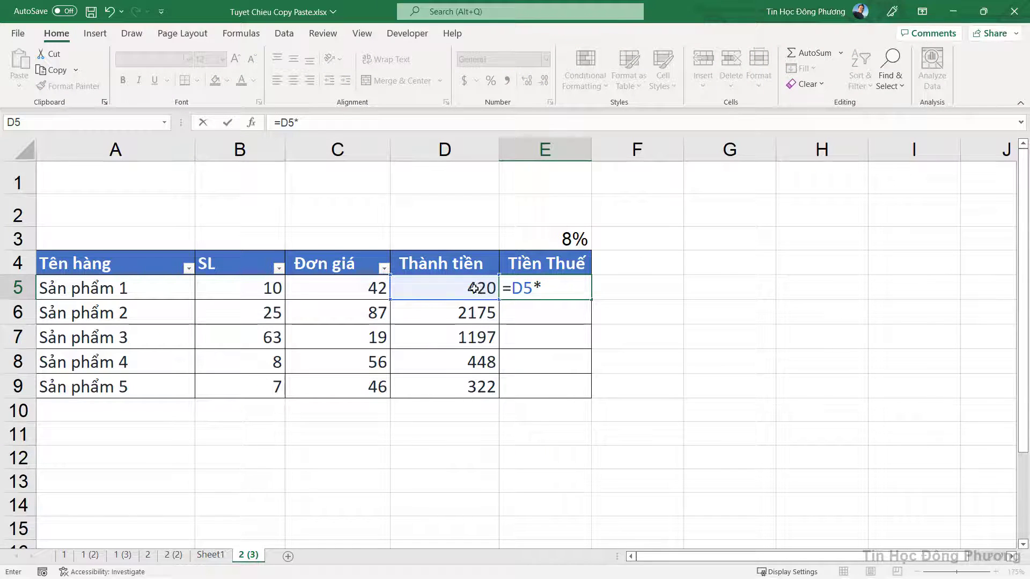
click(556, 238)
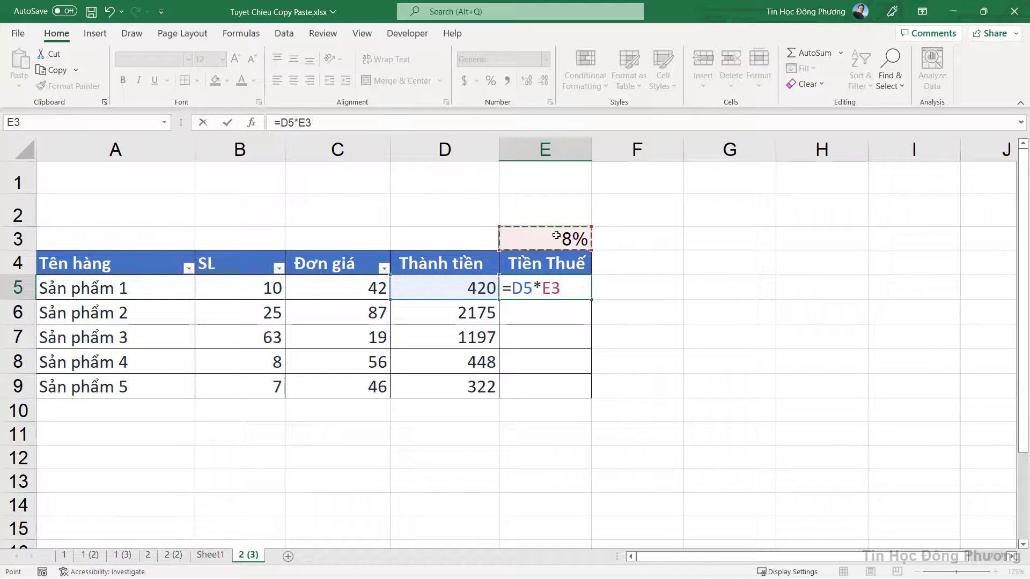
key(F4)
key(F4)
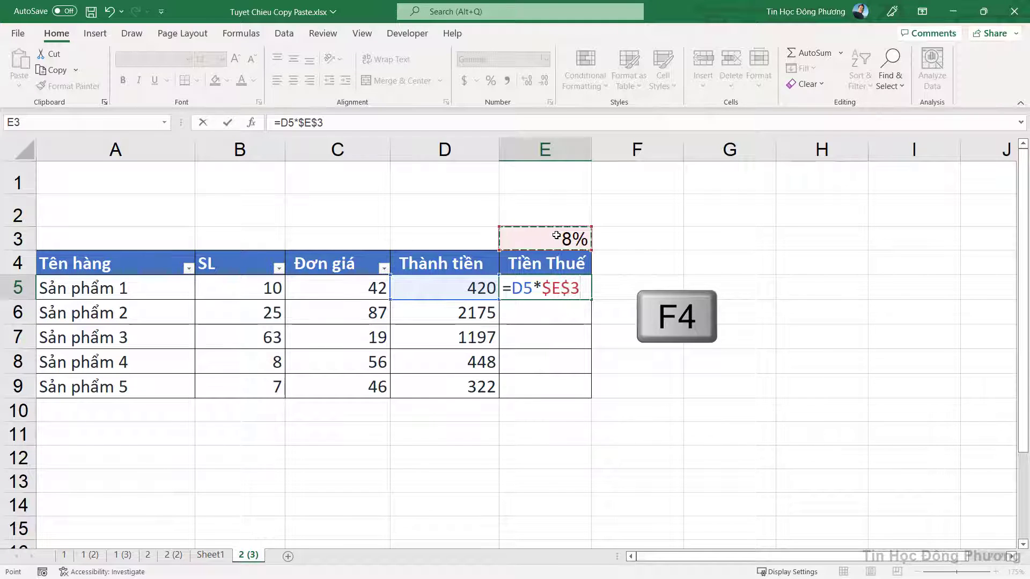
key(Return)
click(568, 283)
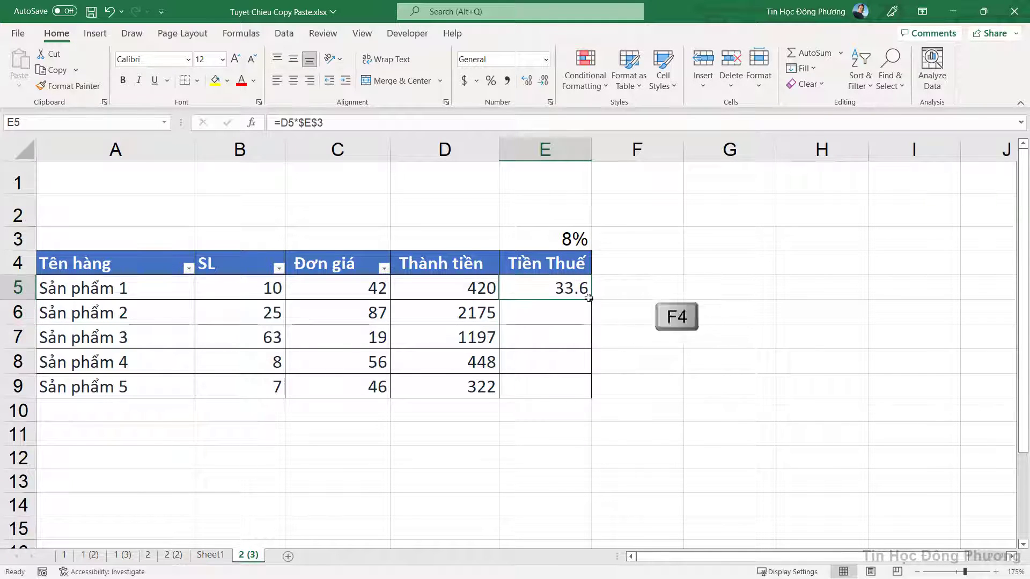
drag(591, 299, 590, 399)
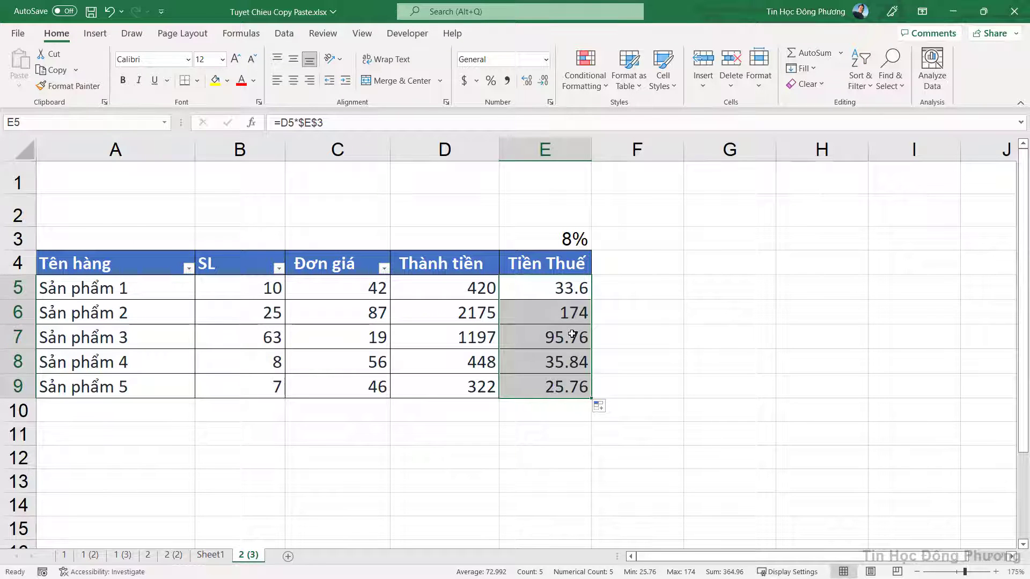
key(ctrl+z)
key(ctrl+z)
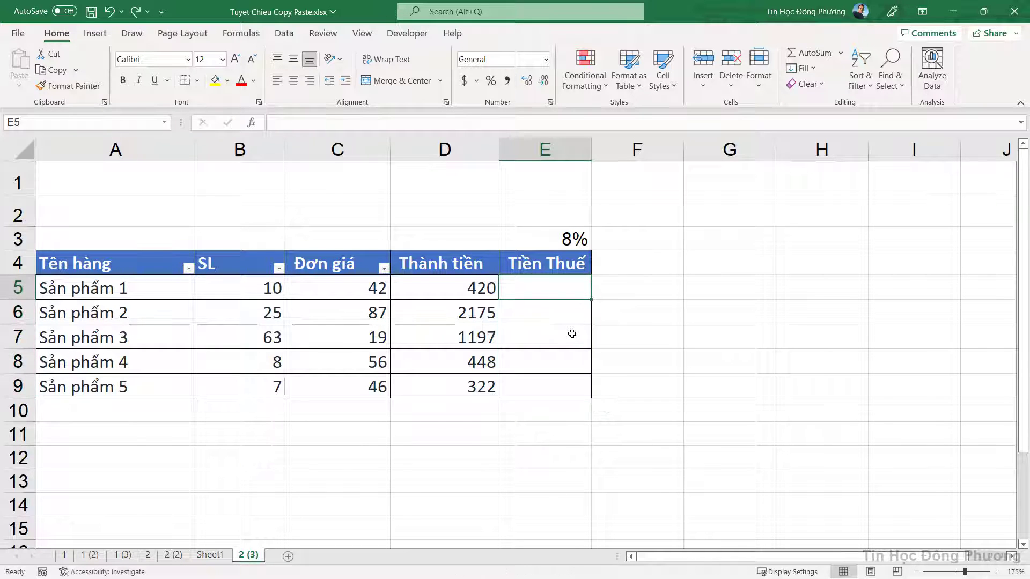
Step: Right-drag D5:D9 onto E5:E9 and copy as values only (420, 2175, 1197, 448, 322)
drag(489, 285, 489, 384)
key(ctrl+c)
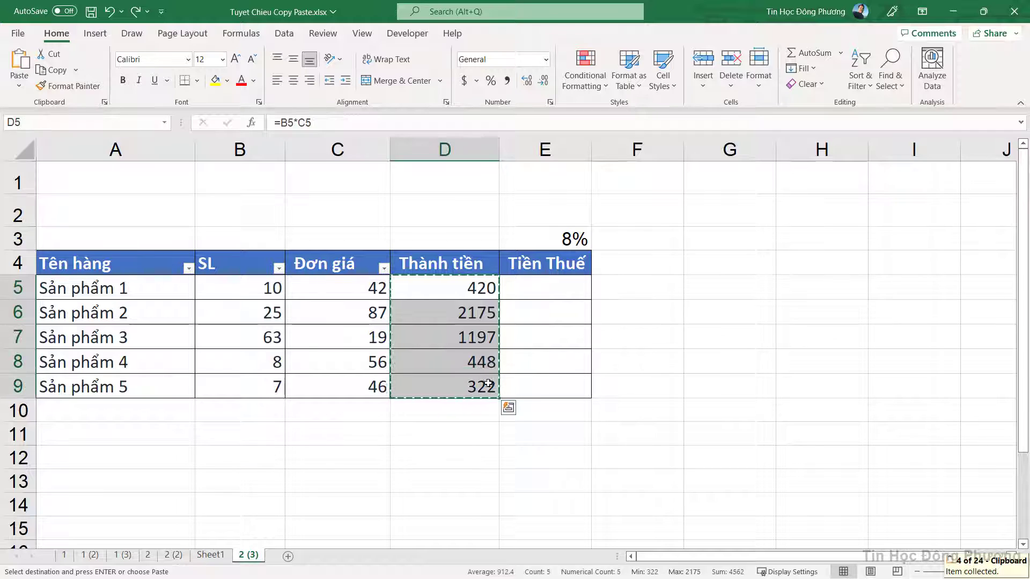
key(Escape)
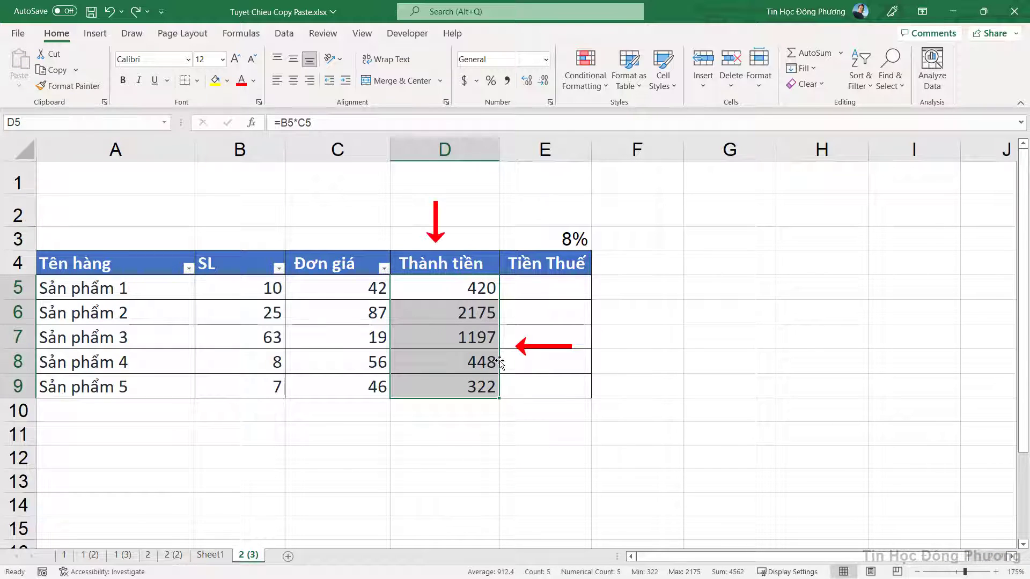
drag(499, 363, 537, 364)
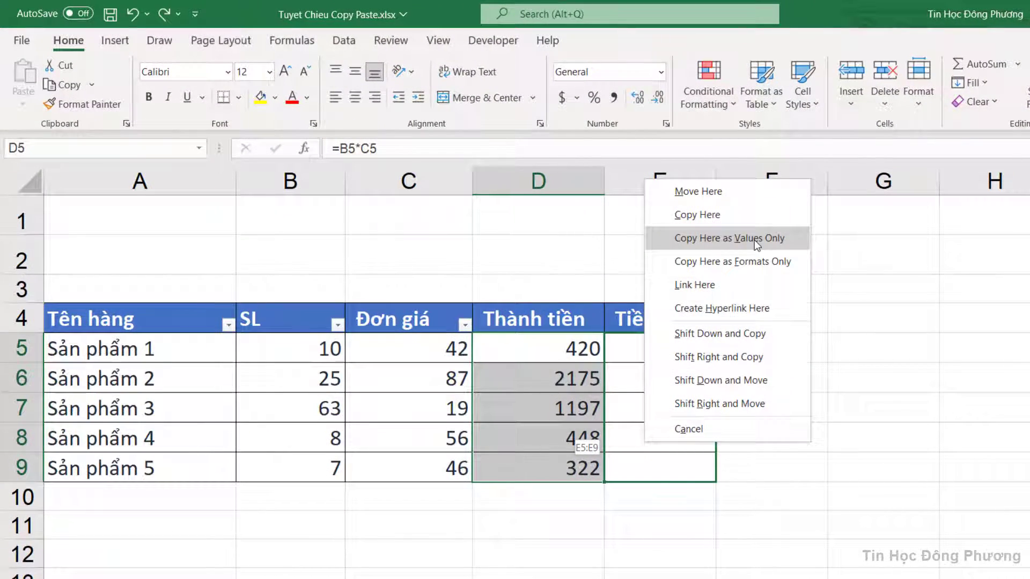
click(755, 239)
click(685, 348)
drag(671, 382, 671, 467)
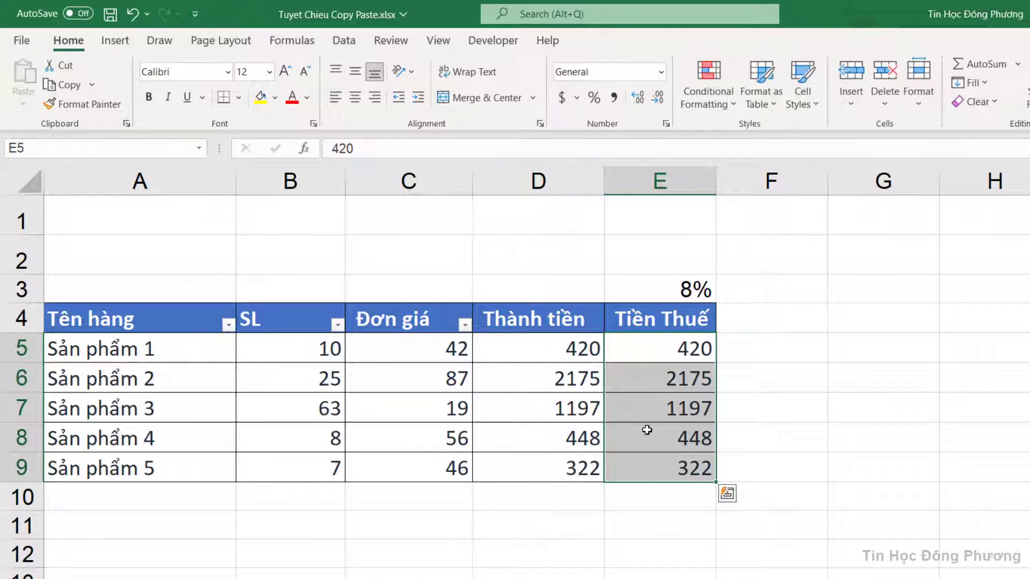
Step: Copy the 8% rate from E3 and Paste Special it onto E5:E9 with Values and Multiply
right_click(676, 290)
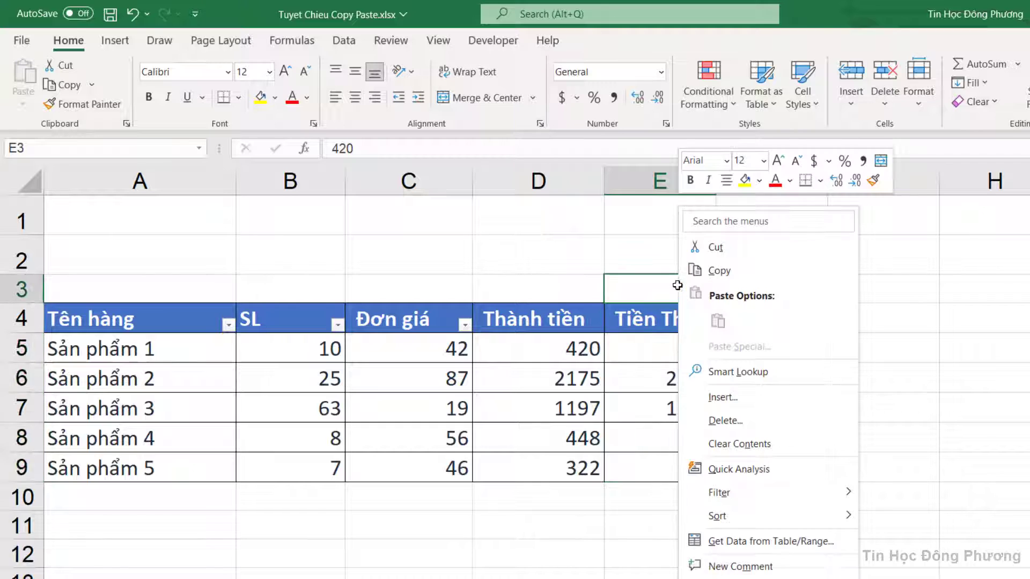
click(755, 275)
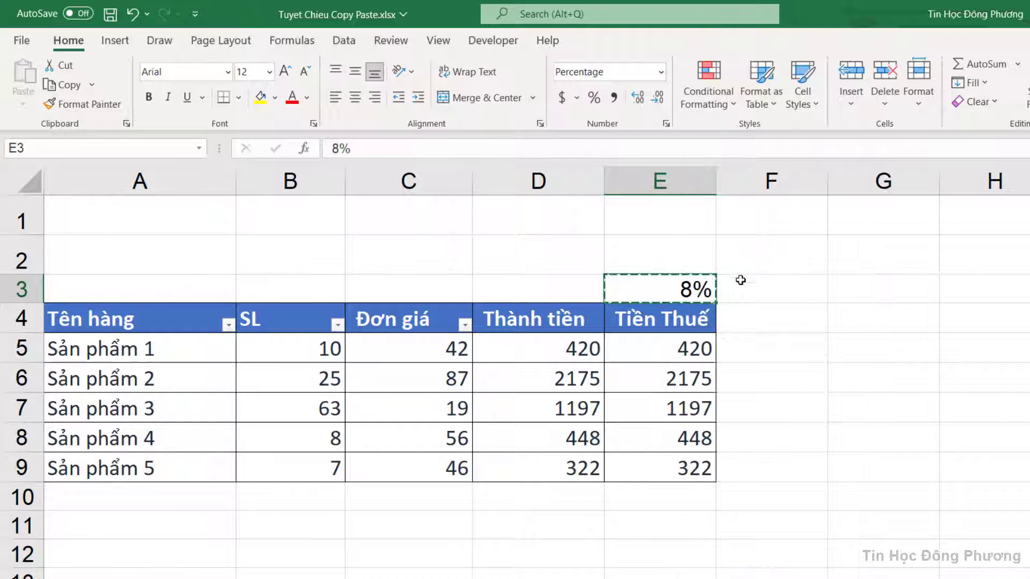
drag(692, 347, 660, 465)
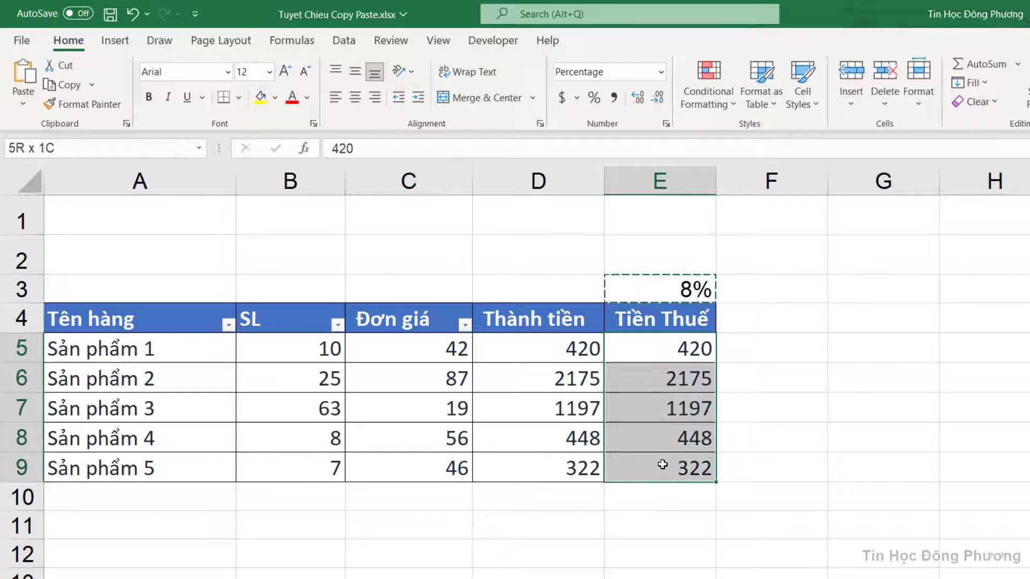
right_click(652, 414)
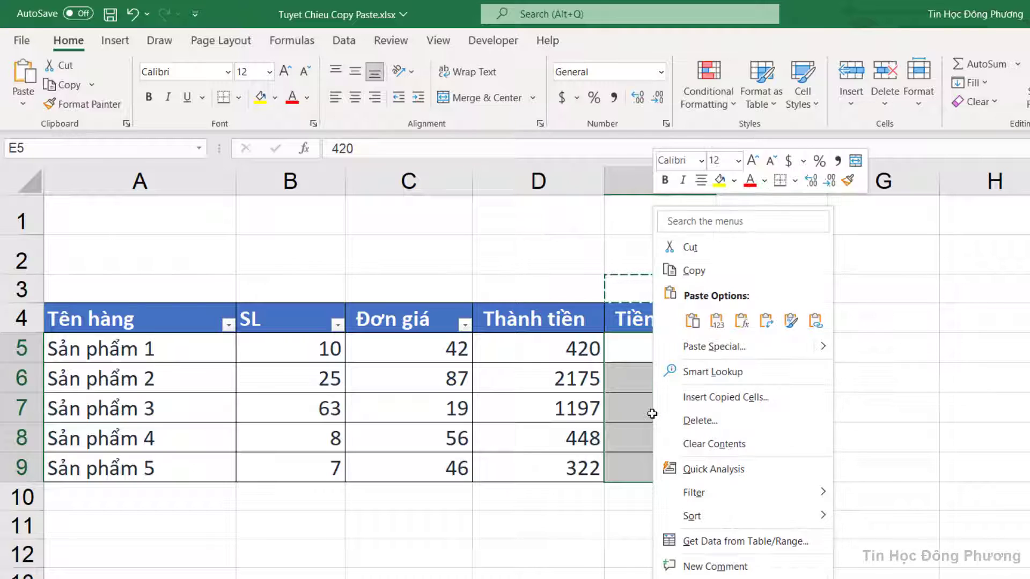
click(710, 349)
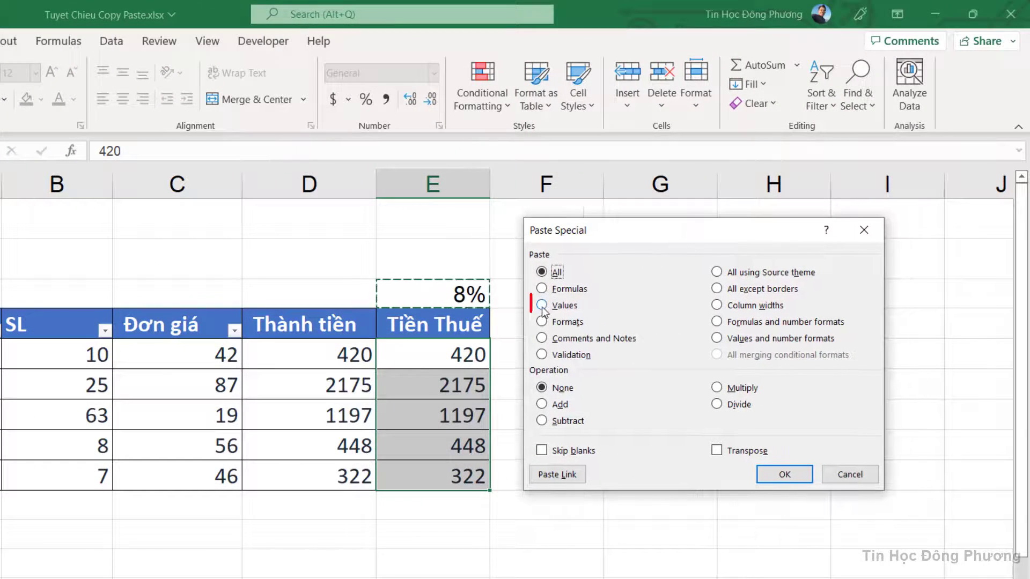
click(542, 306)
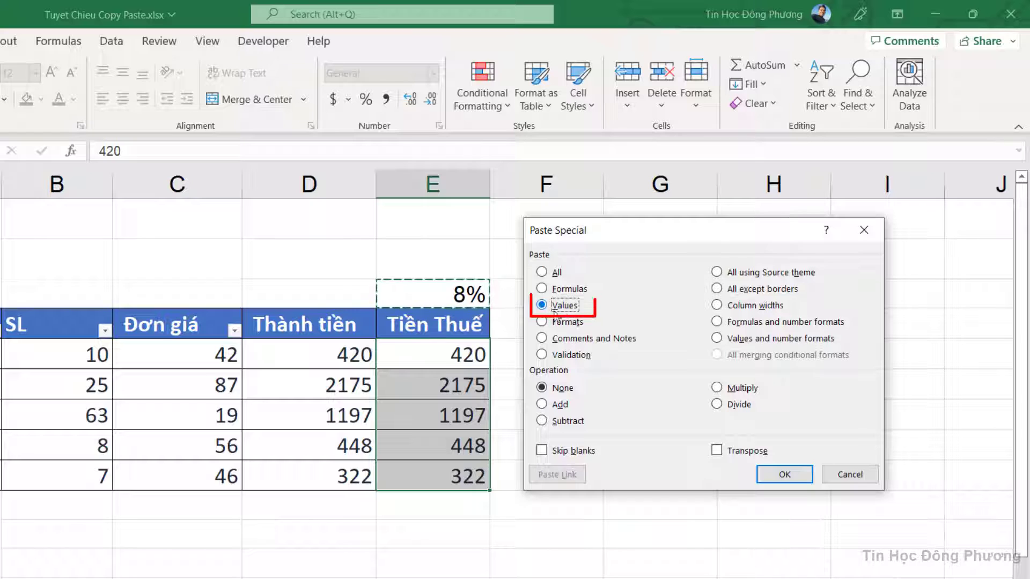
click(729, 389)
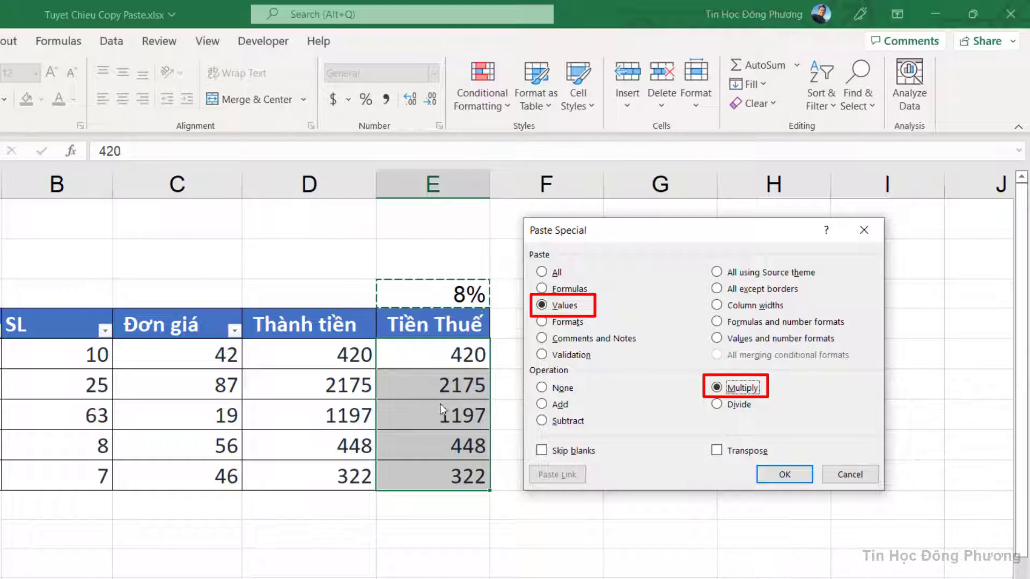
click(785, 475)
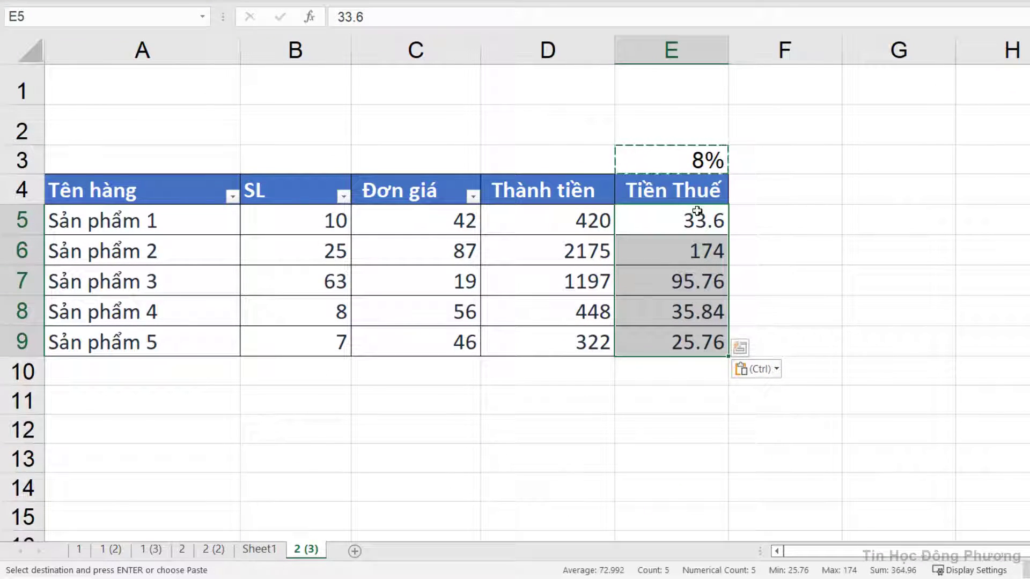
Step: Enter the tax formula =$E$3*D5 in F5 with an absolute rate reference
key(Up)
key(Up)
drag(689, 216, 687, 341)
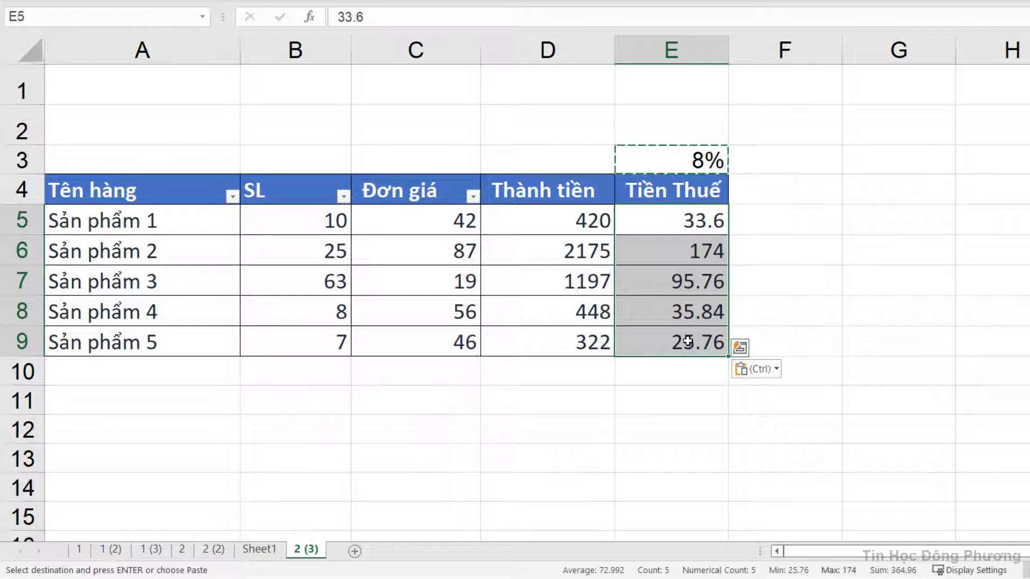
click(689, 220)
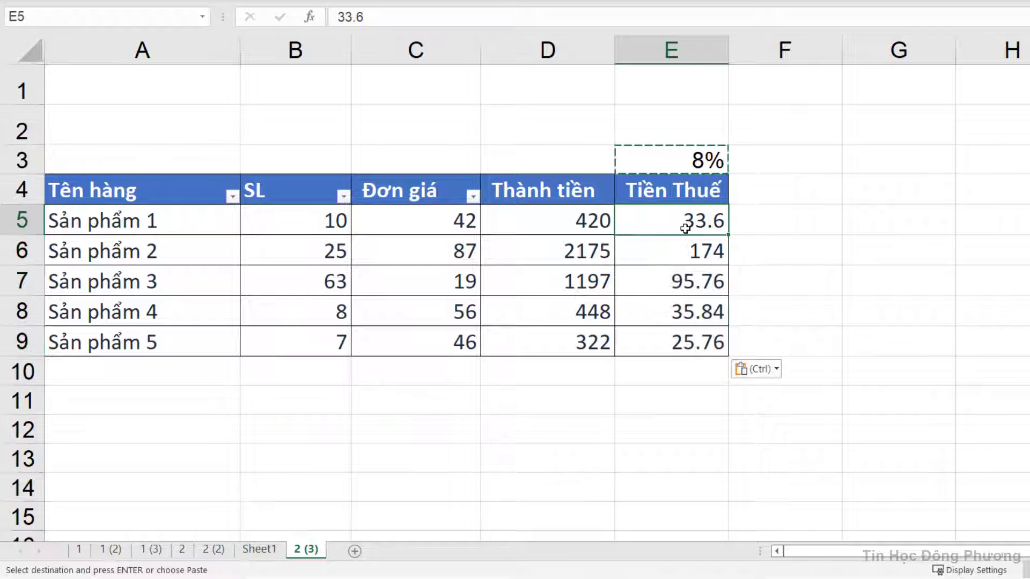
click(787, 222)
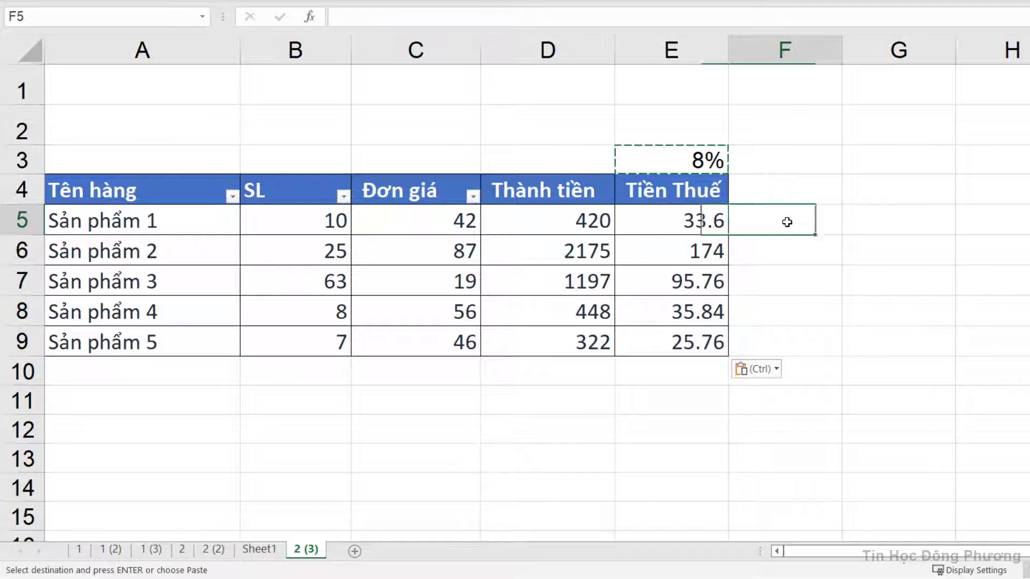
text(=)
click(681, 153)
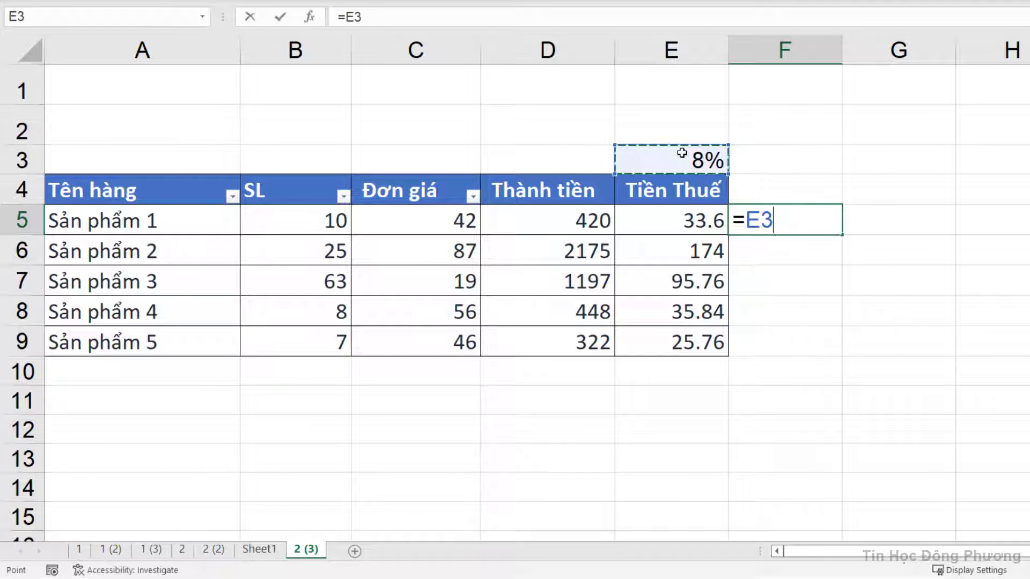
text(*)
click(589, 209)
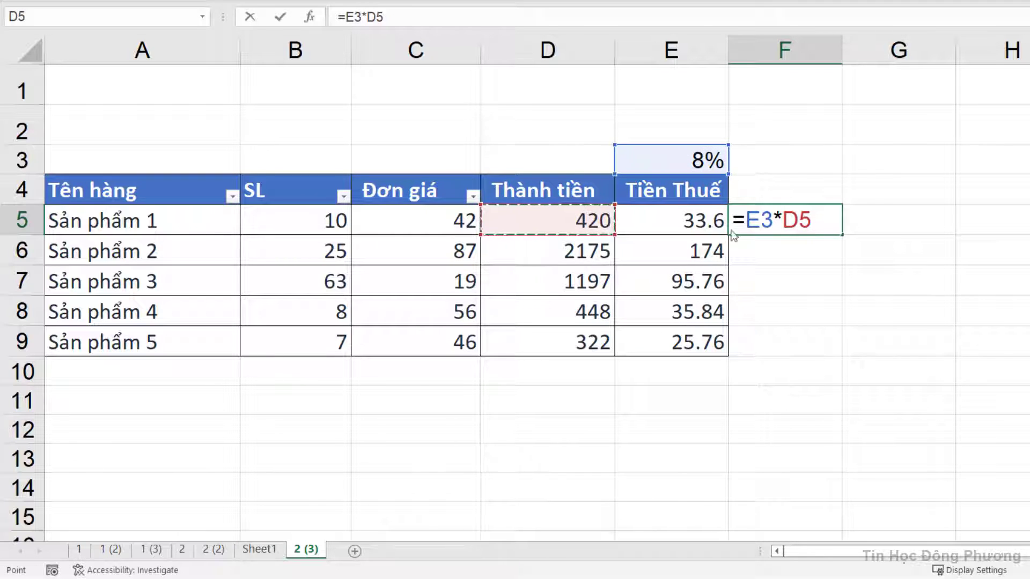
double_click(768, 220)
key(F4)
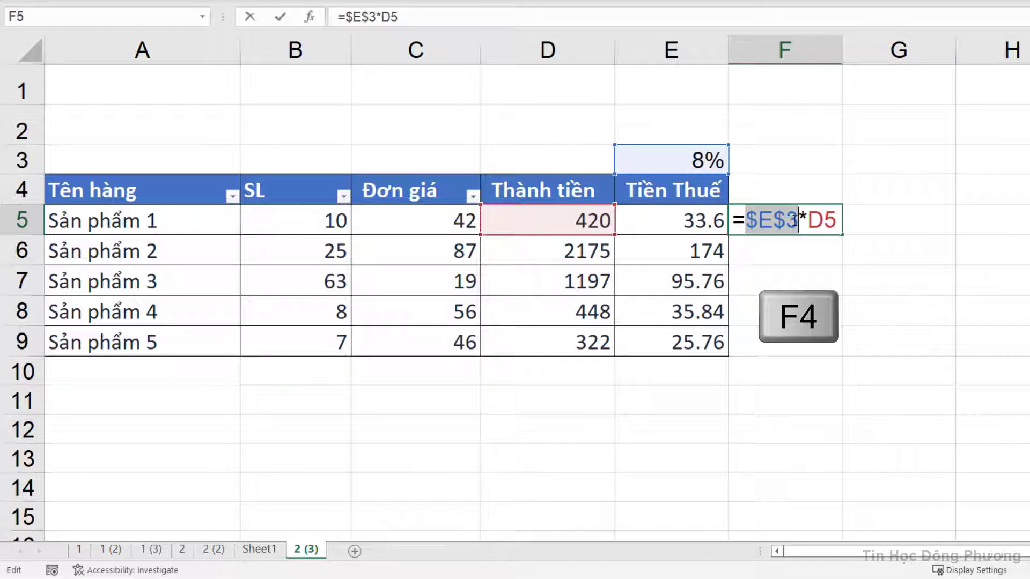
key(Return)
Step: Fill the F5 tax formula down to F9
click(798, 219)
drag(842, 234, 764, 346)
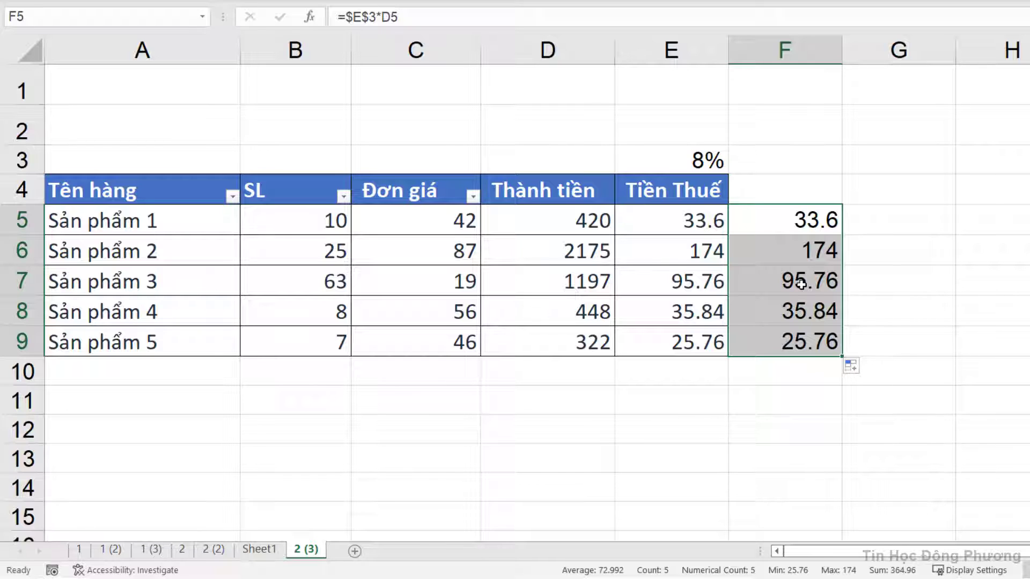
click(711, 164)
click(886, 218)
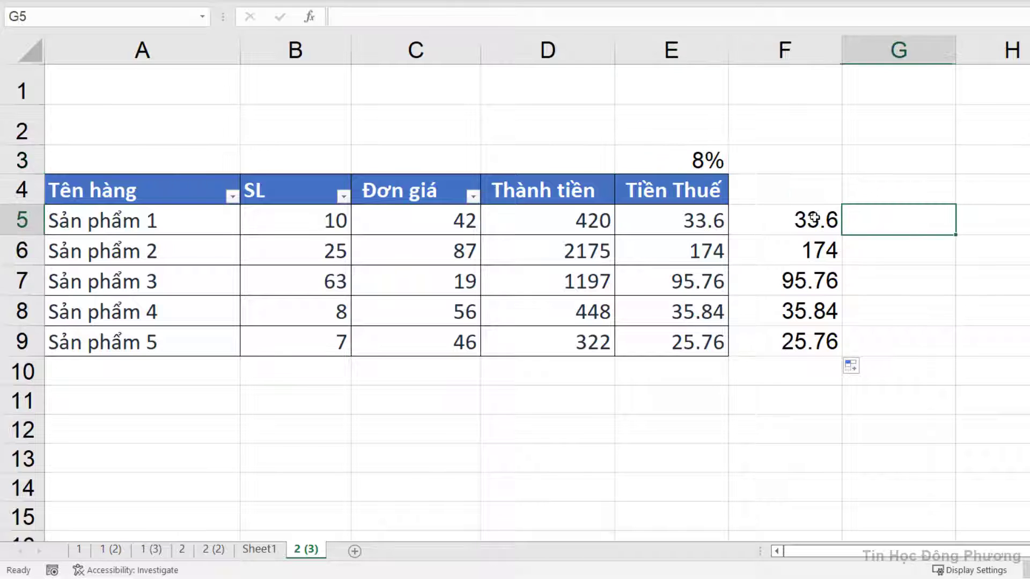
click(814, 221)
right_click(816, 220)
click(862, 144)
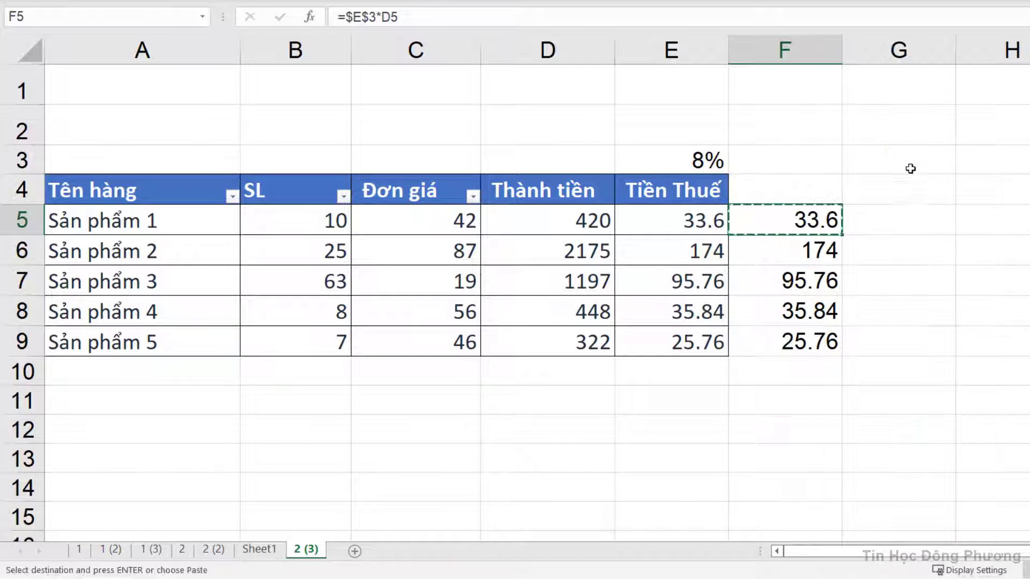
click(932, 137)
right_click(933, 136)
click(778, 218)
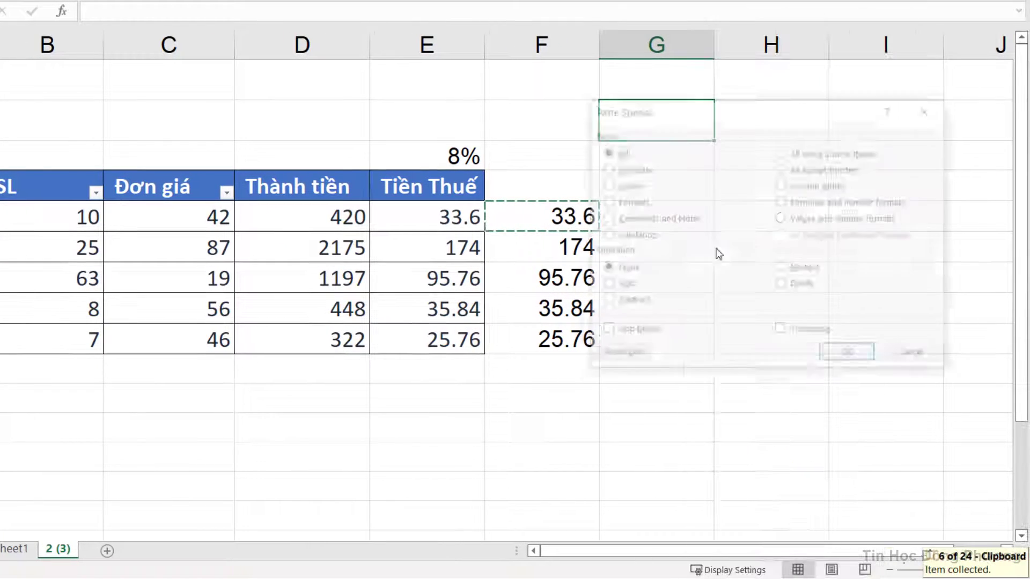
click(798, 274)
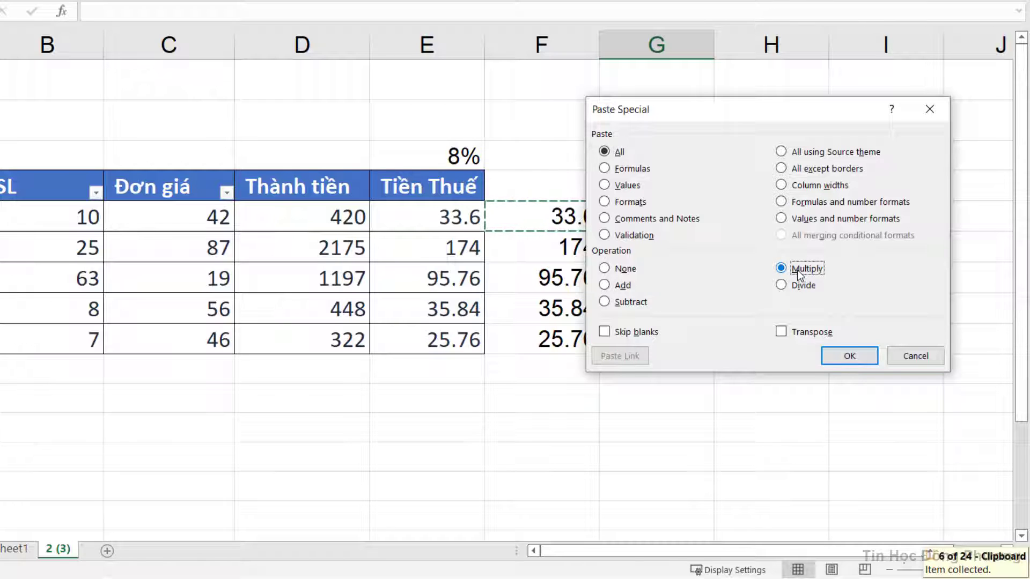
click(607, 287)
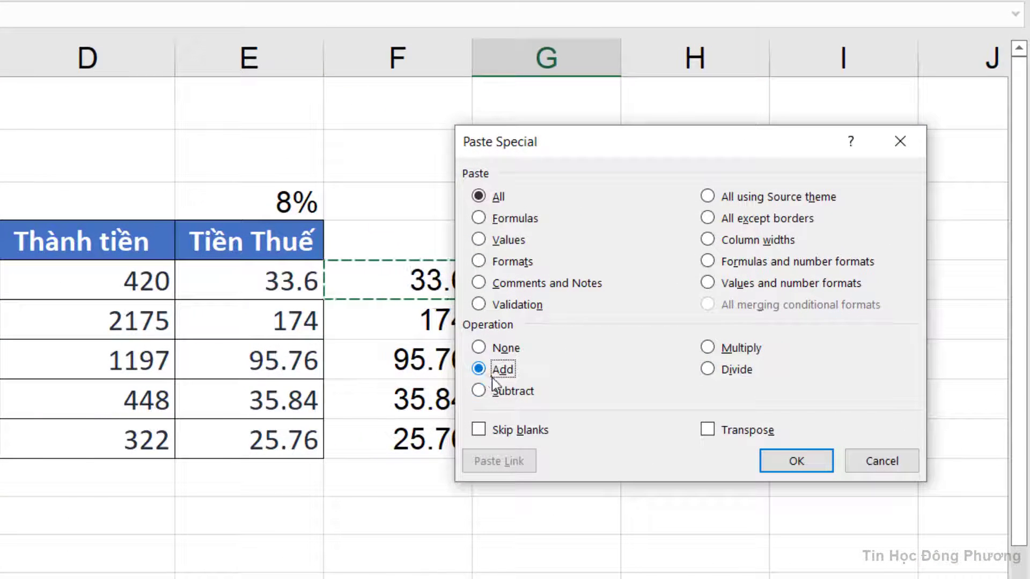
click(480, 391)
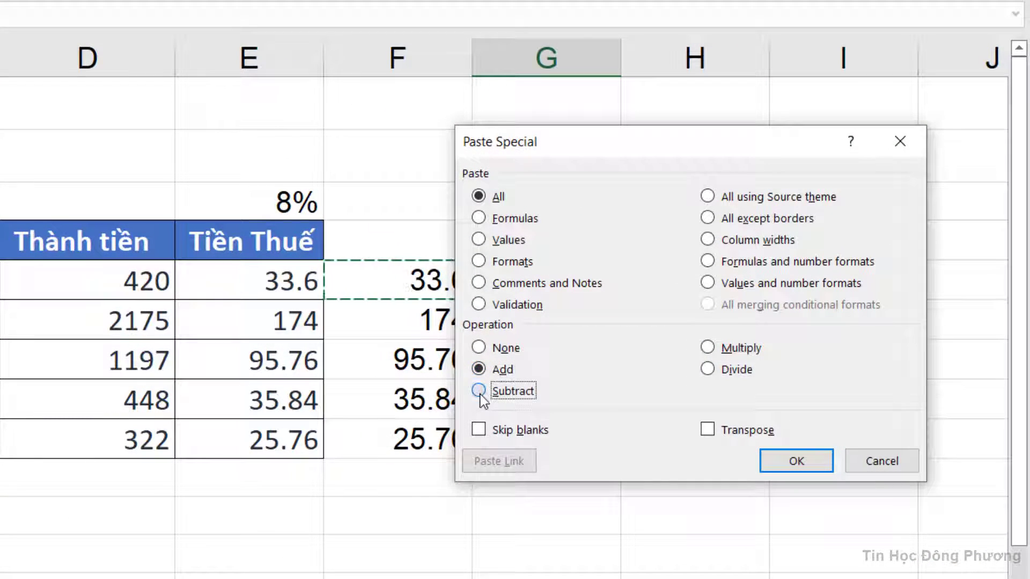
click(715, 372)
click(504, 370)
click(506, 391)
click(708, 369)
click(853, 462)
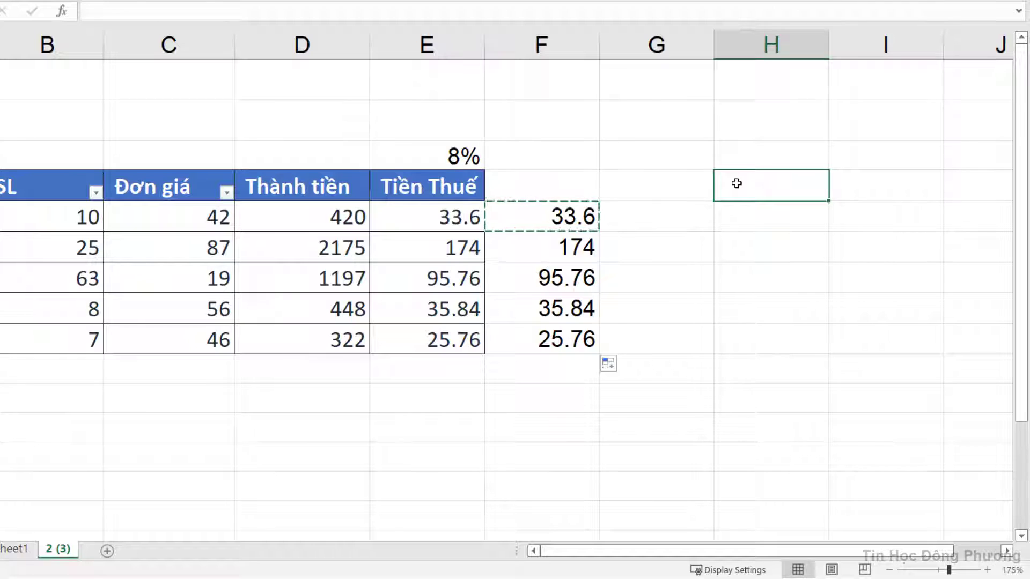
Step: Enter 10 in H6 and 5 in H7
text(10)
key(Return)
text(5)
key(Return)
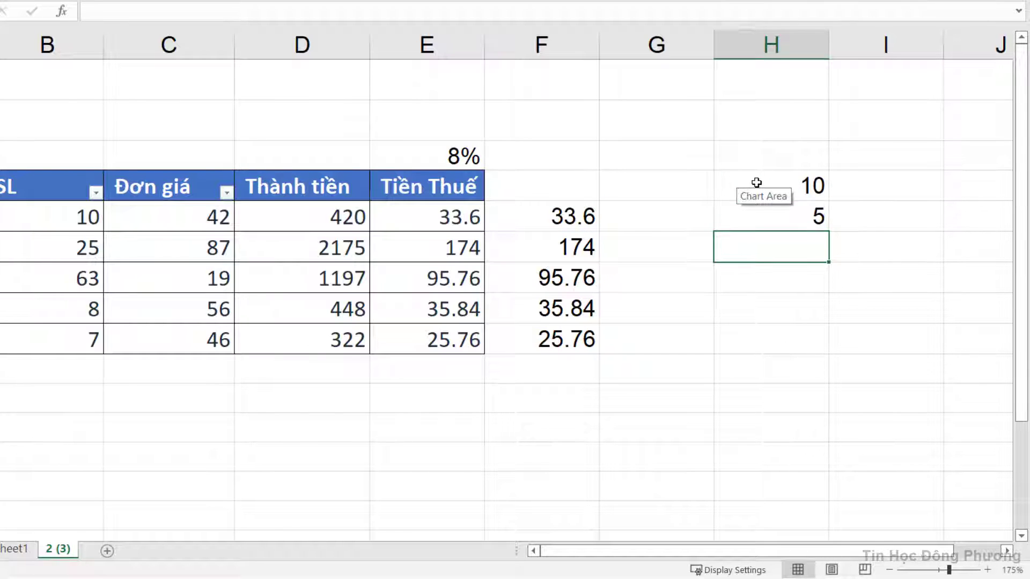
Step: Copy H6 and Paste Special it onto H7 with the Add operation, turning 5 into 15
click(796, 186)
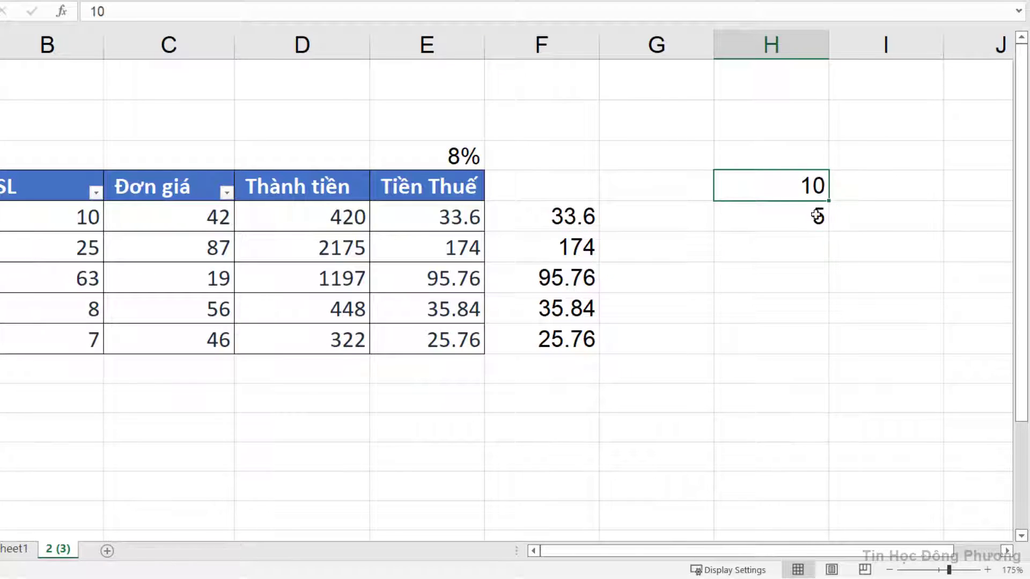
click(792, 216)
right_click(757, 173)
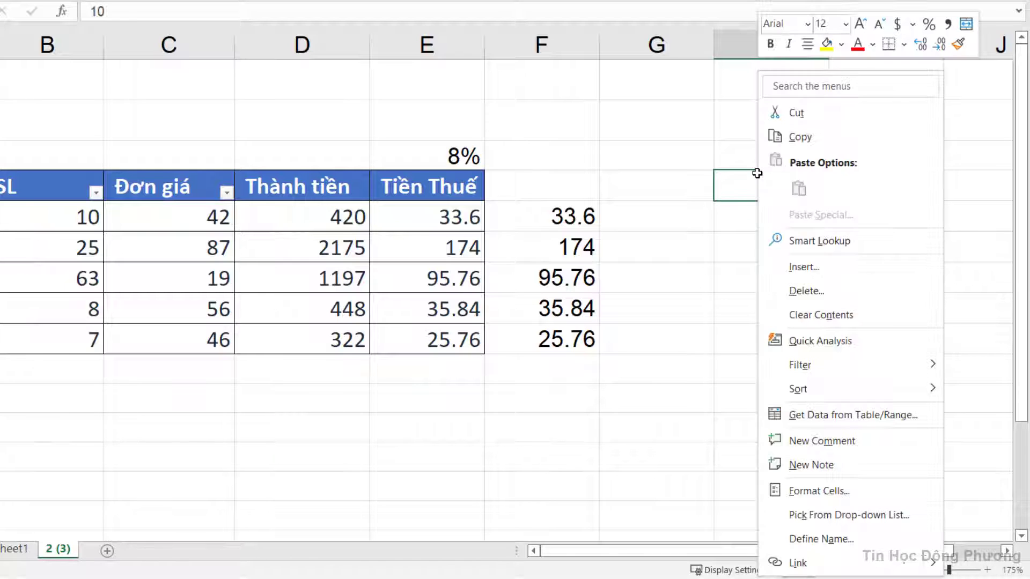
click(792, 139)
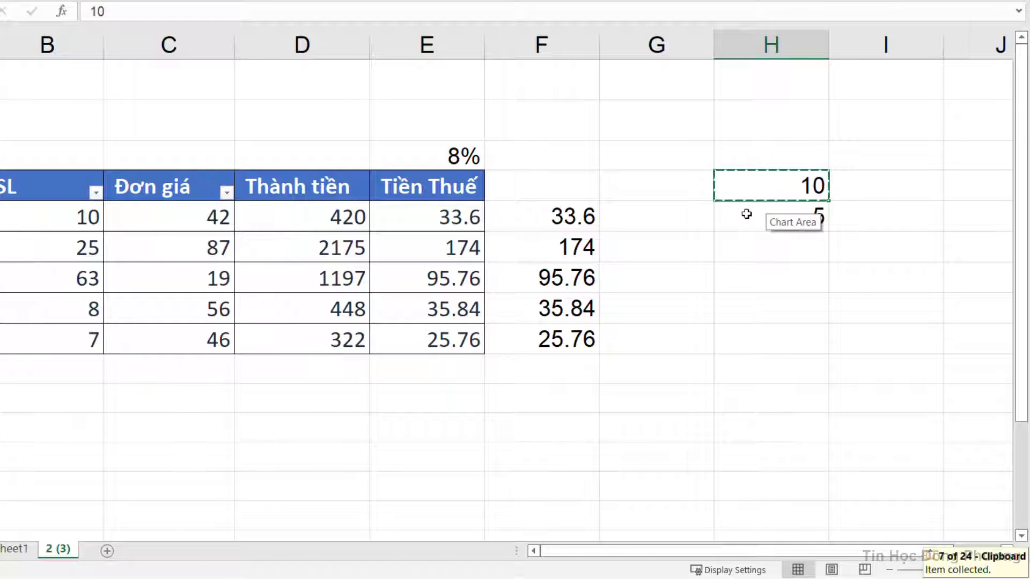
right_click(748, 214)
click(797, 215)
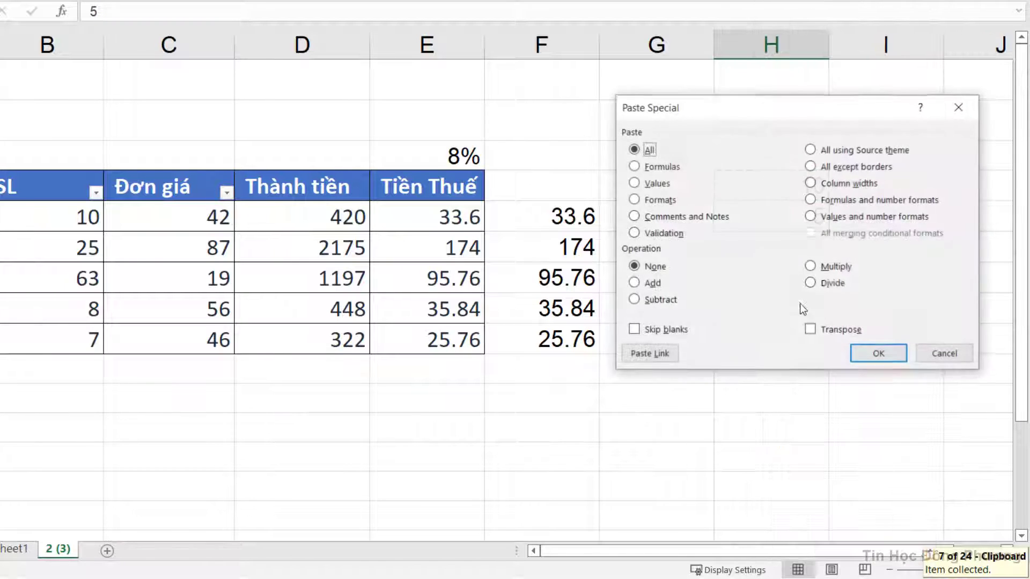
click(651, 283)
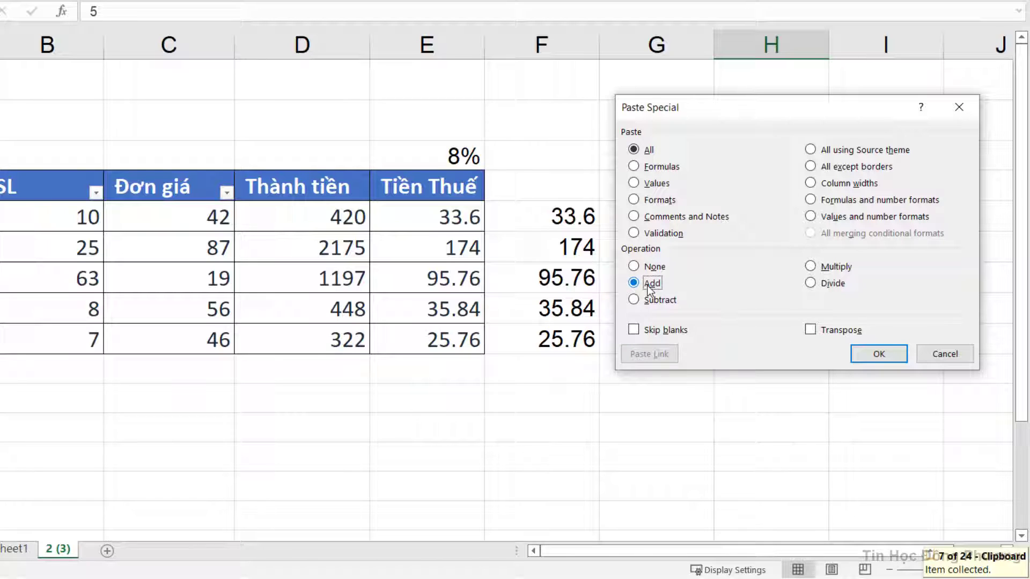
click(879, 355)
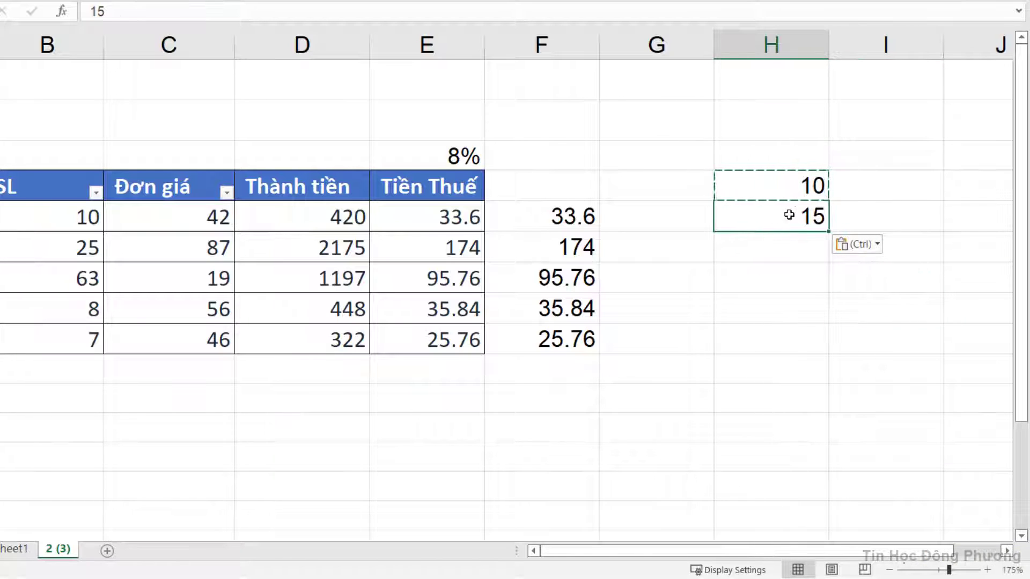
click(802, 182)
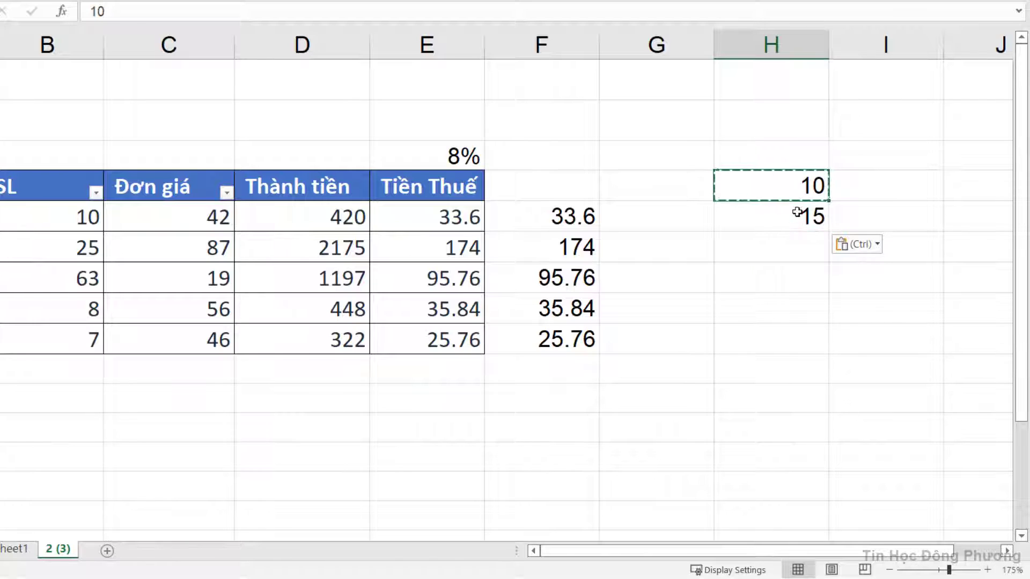
click(794, 217)
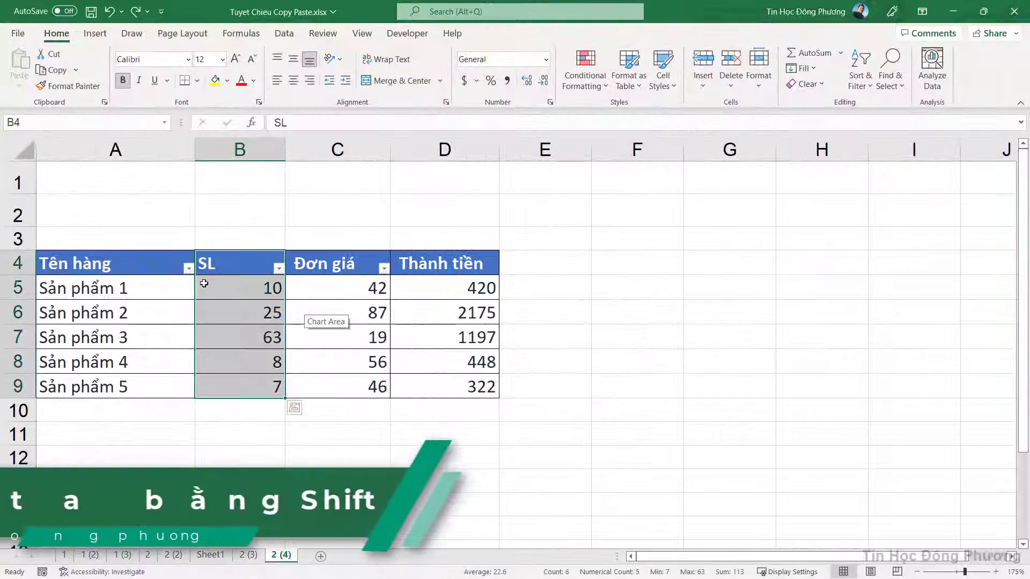
Step: Select the SL column range B4:B9 in the product table
click(124, 266)
click(241, 265)
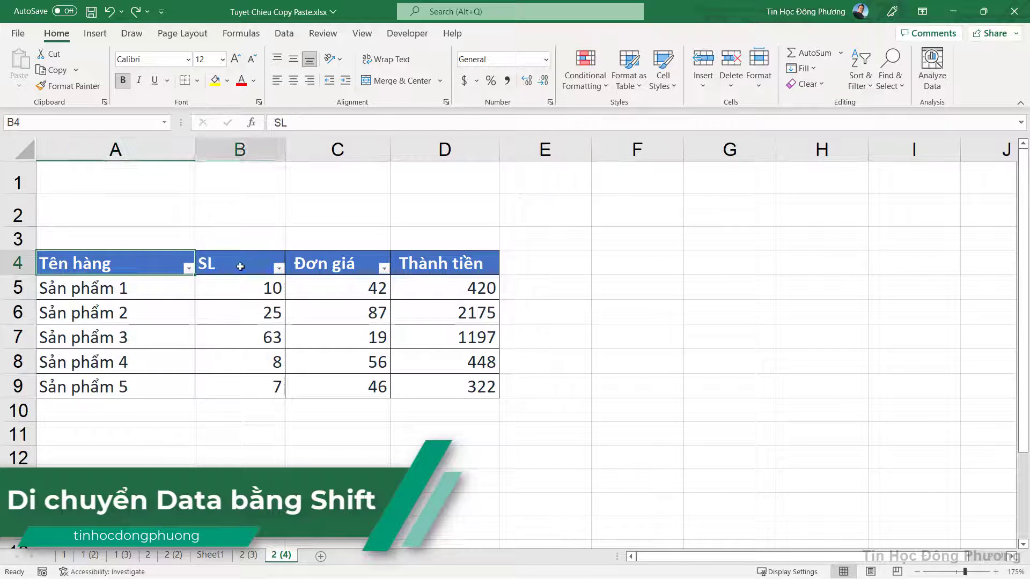
click(319, 264)
click(421, 271)
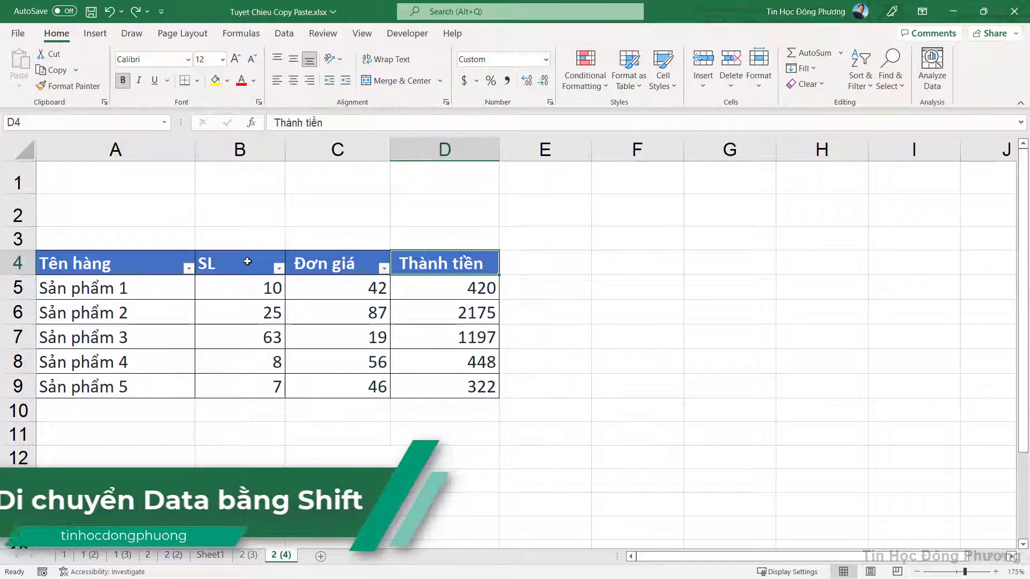
drag(260, 266, 273, 380)
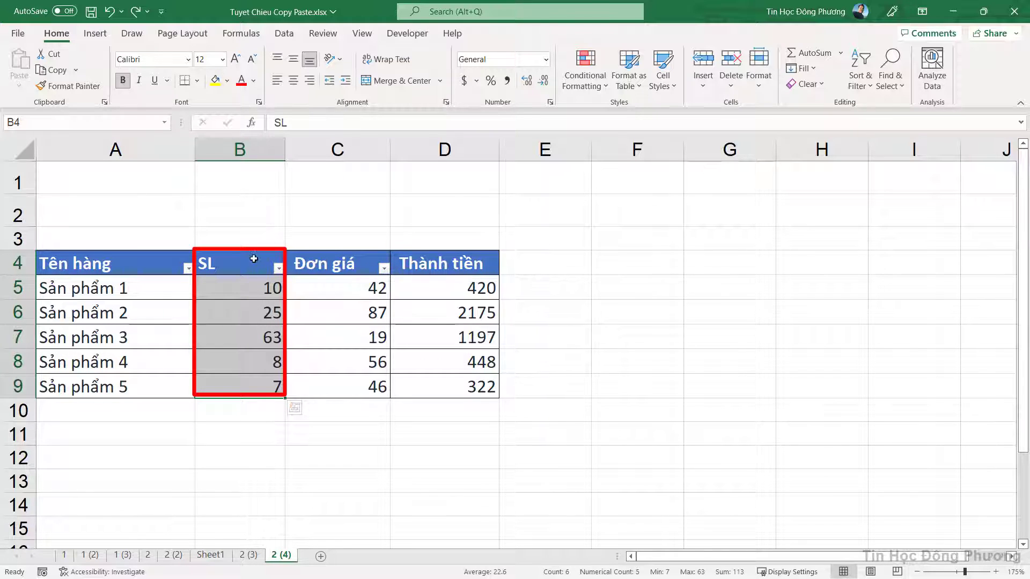
drag(254, 259, 249, 391)
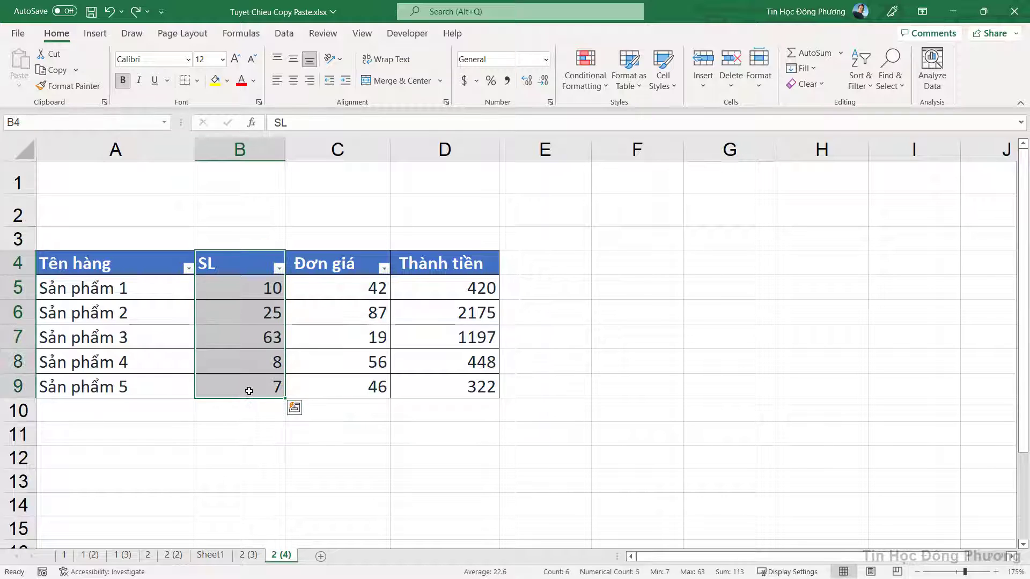
Step: Shift-drag the SL column so it sits between Đơn giá and Thành tiền
key(shift)
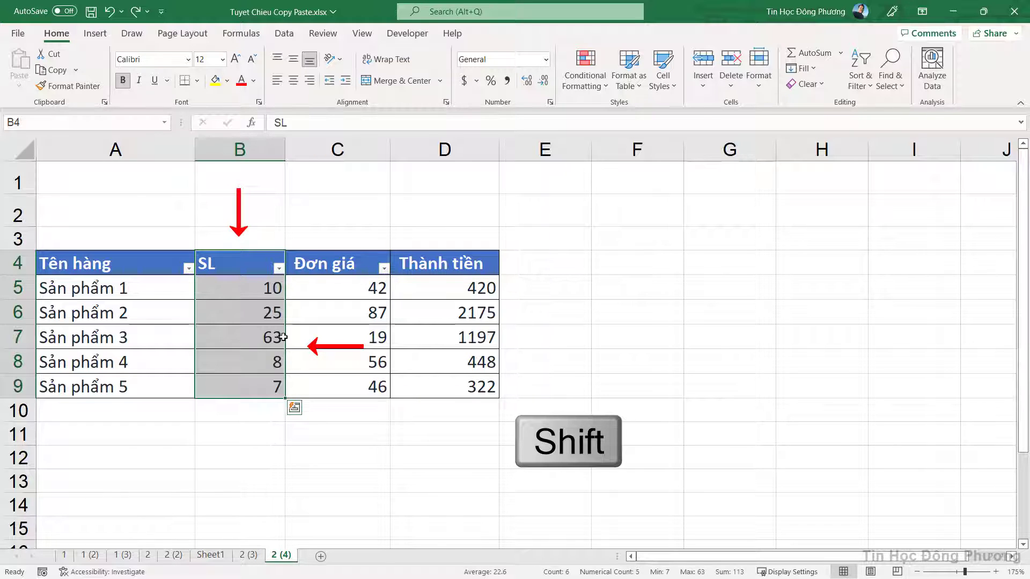
mouse_move(285, 339)
mouse_down()
mouse_move(638, 334)
mouse_move(634, 317)
mouse_up()
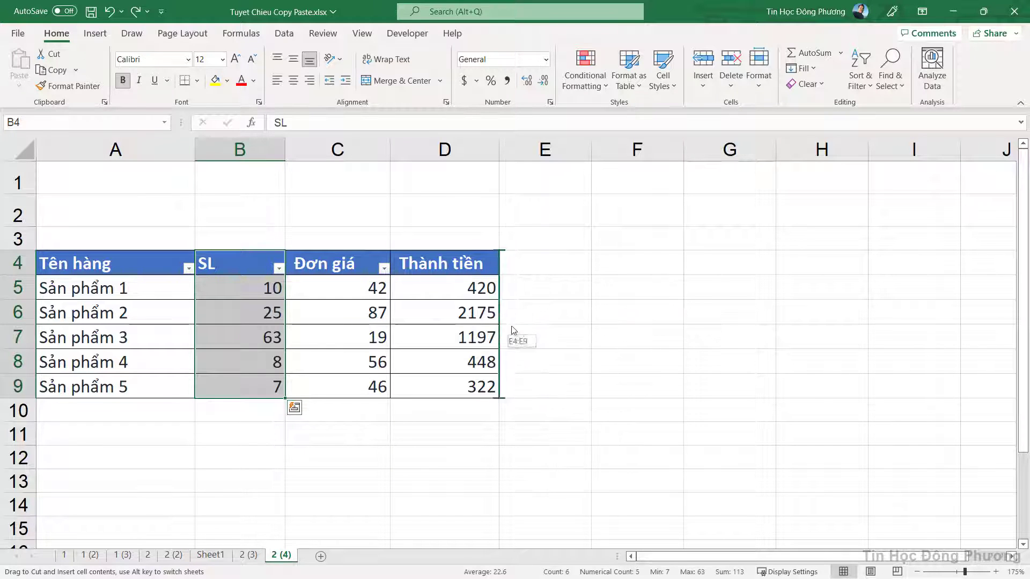
mouse_move(634, 317)
mouse_down()
mouse_move(443, 320)
mouse_move(395, 338)
mouse_up()
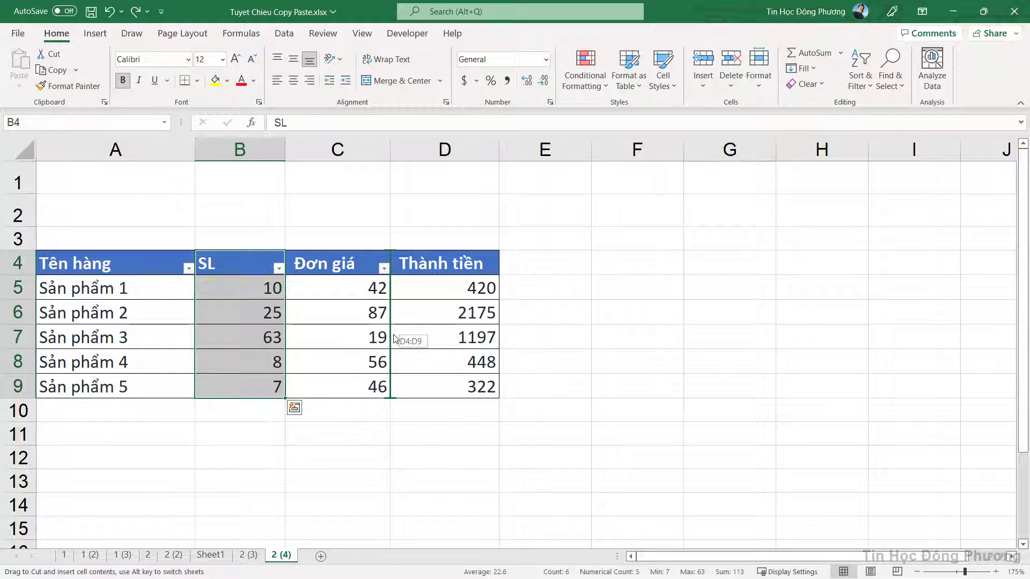
drag(394, 338, 395, 338)
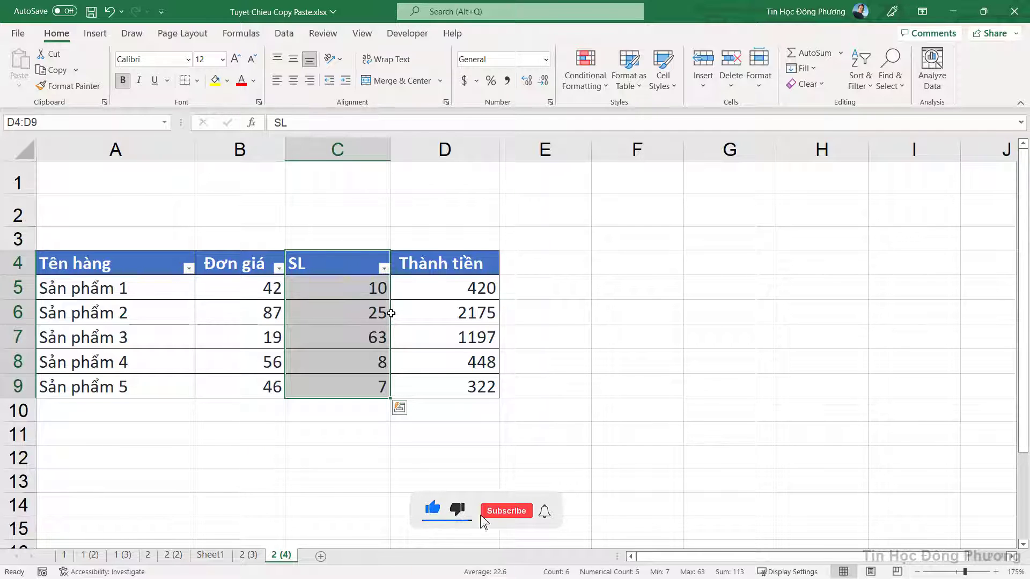
drag(391, 313, 217, 304)
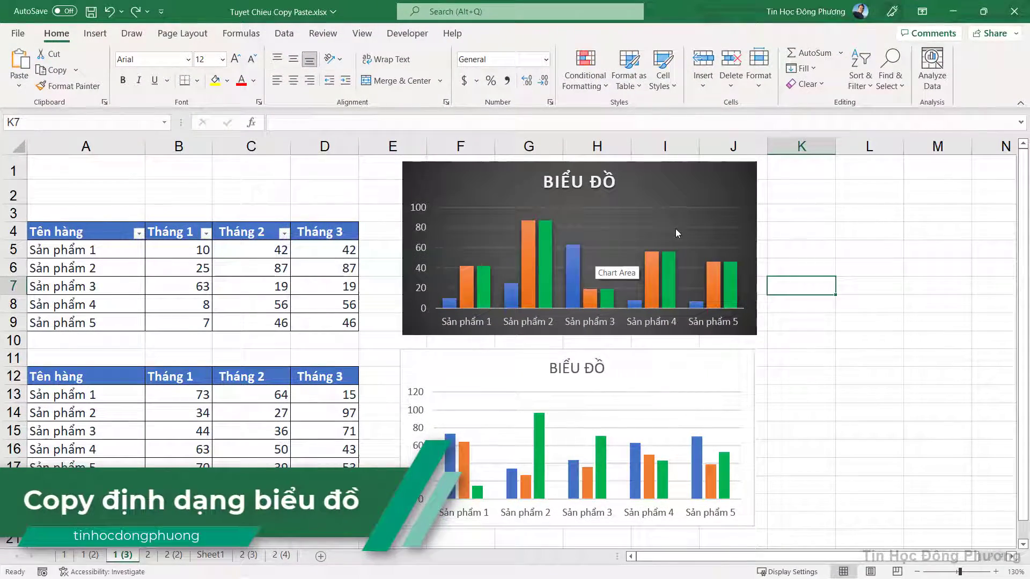
Step: Compare the dark upper chart with the lower BIỂU ĐỒ chart by selecting each
click(687, 212)
click(677, 185)
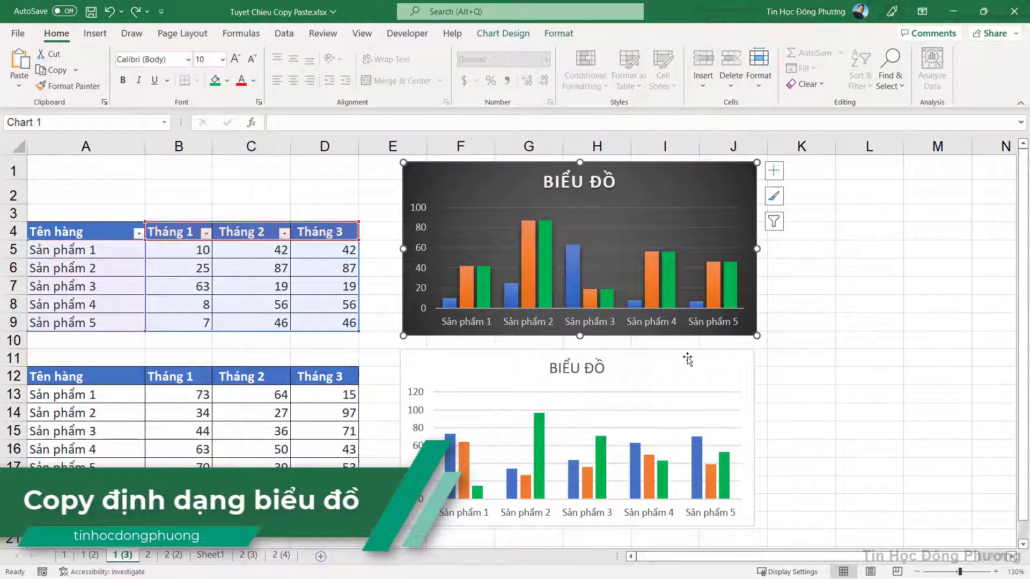
click(688, 360)
click(668, 191)
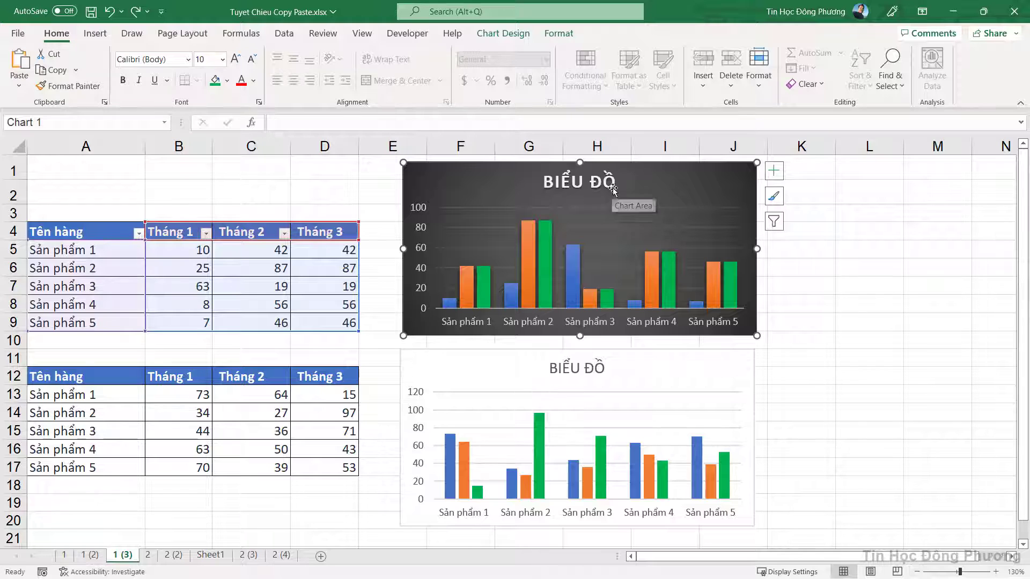
click(647, 369)
click(793, 298)
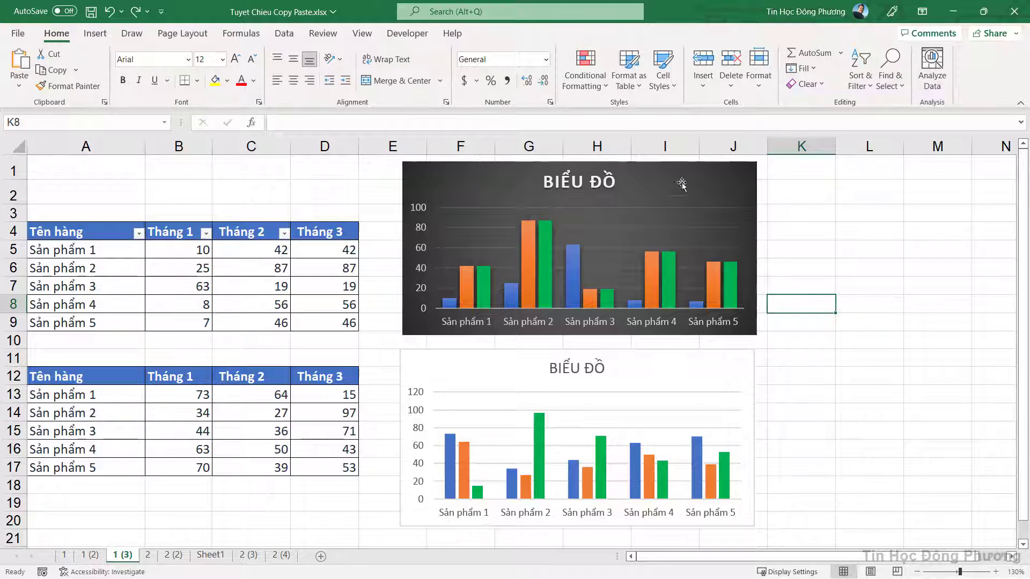
Step: Copy the upper chart and Paste Special only its Formats onto the lower chart
click(659, 180)
key(ctrl+c)
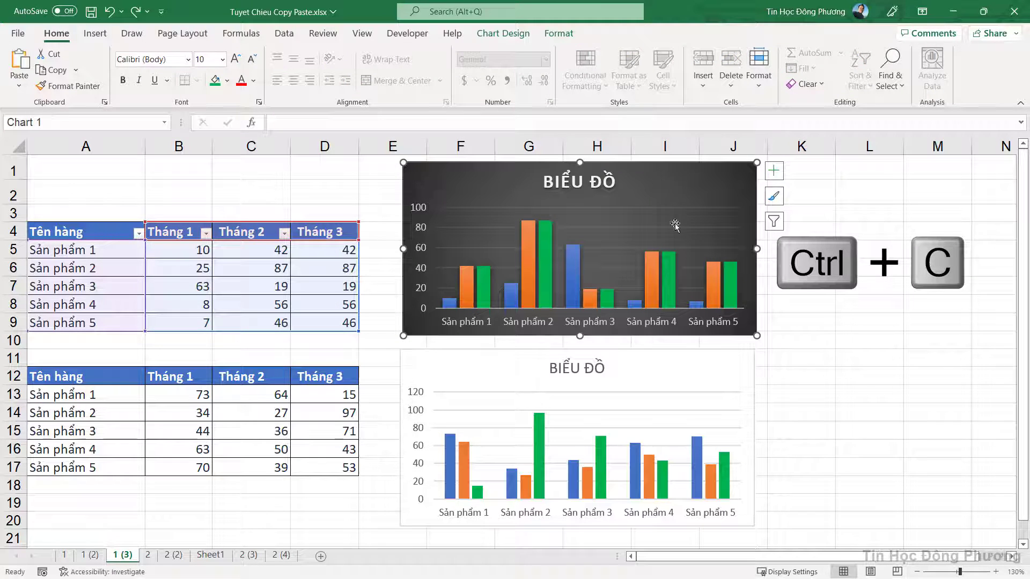
click(650, 362)
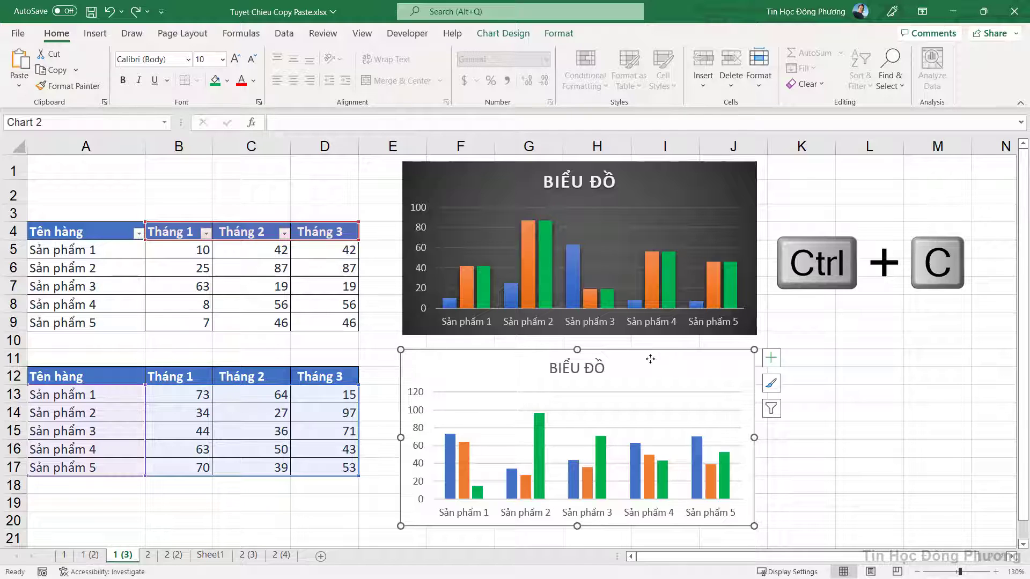
key(alt+e)
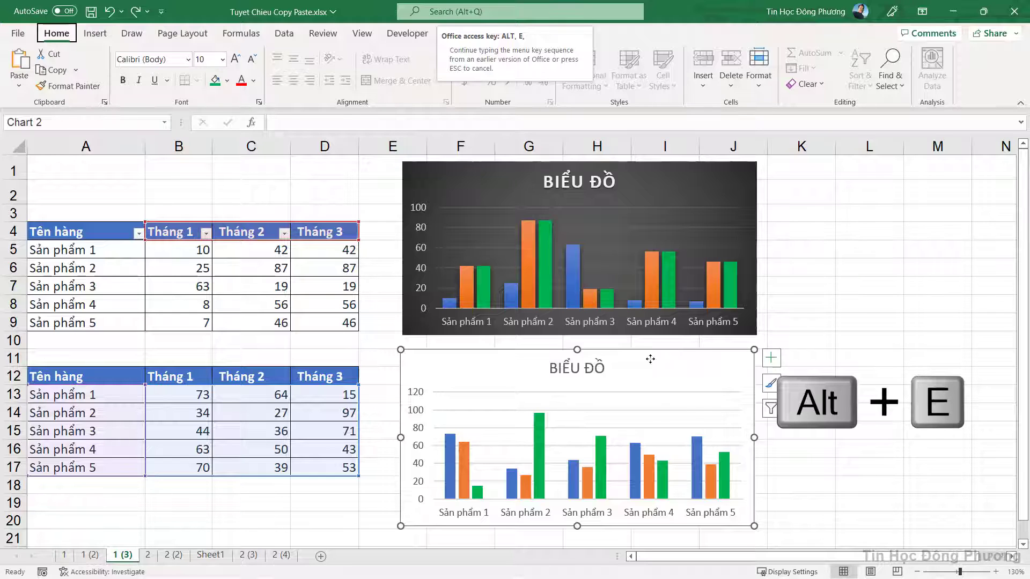
key(s)
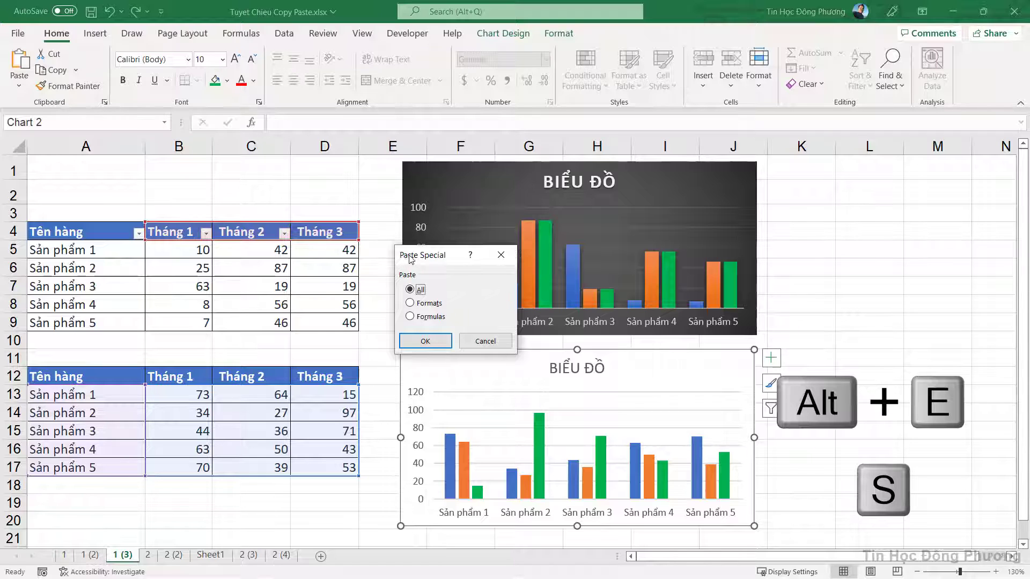
click(424, 304)
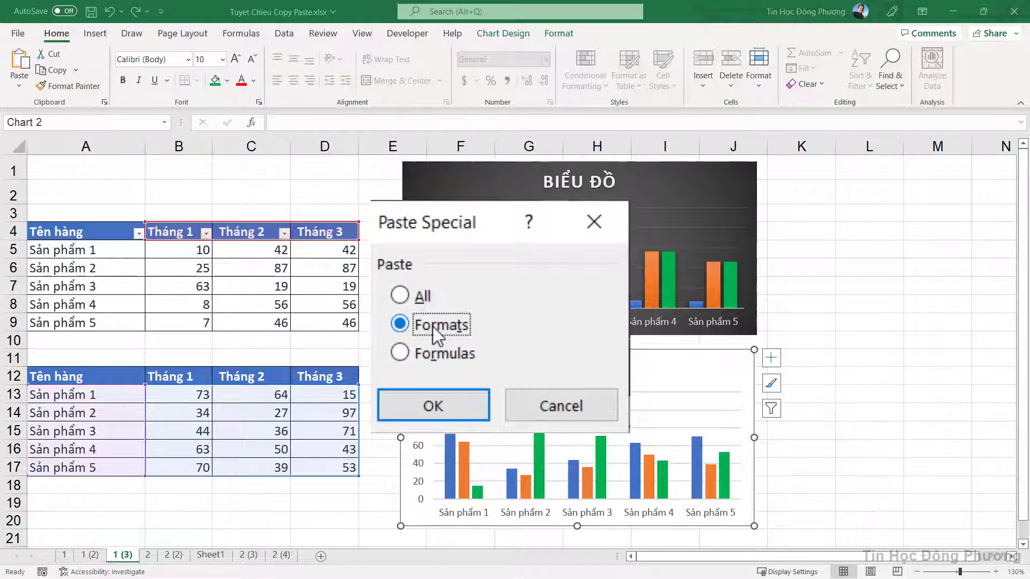
click(452, 408)
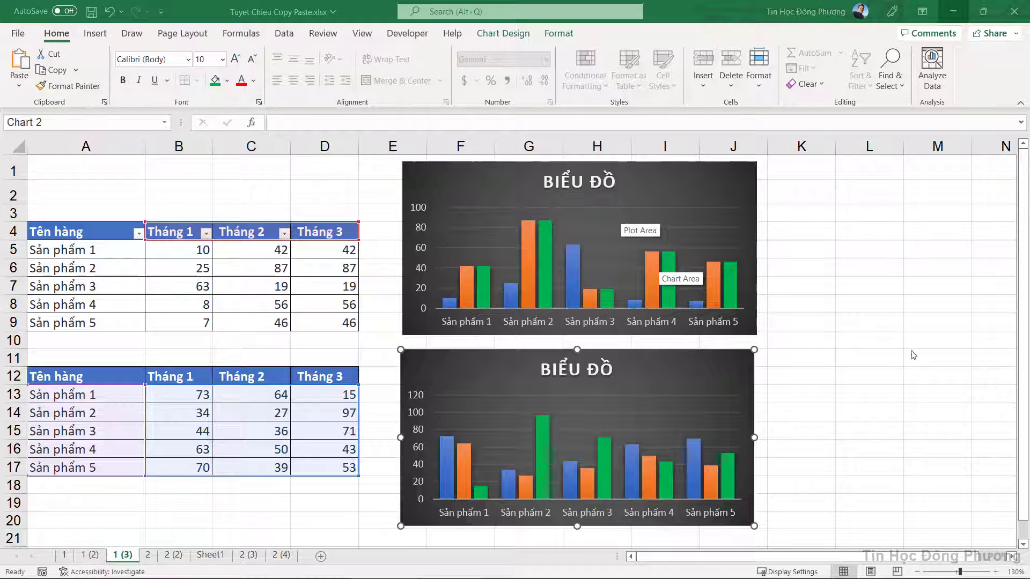
click(679, 410)
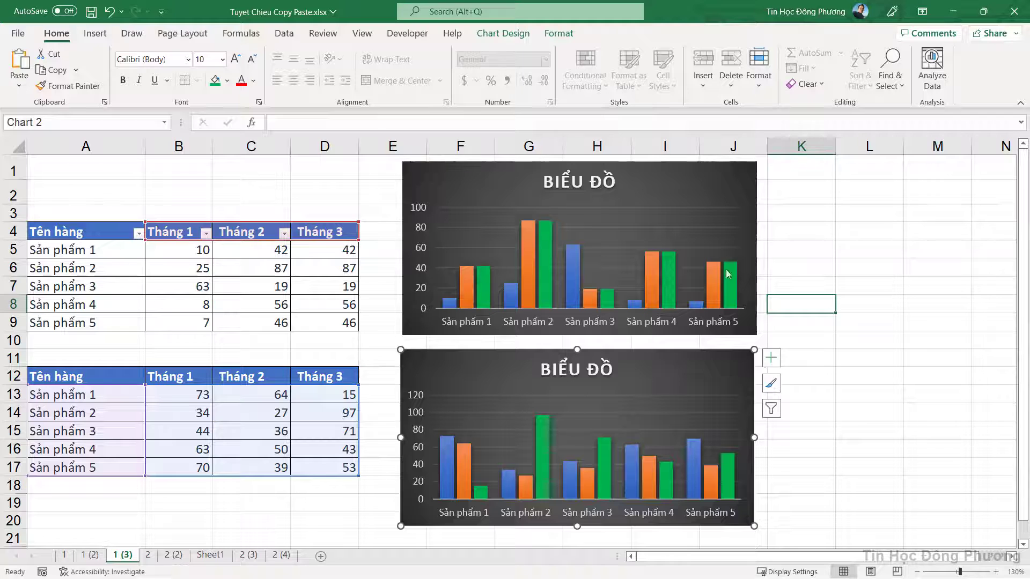
click(684, 189)
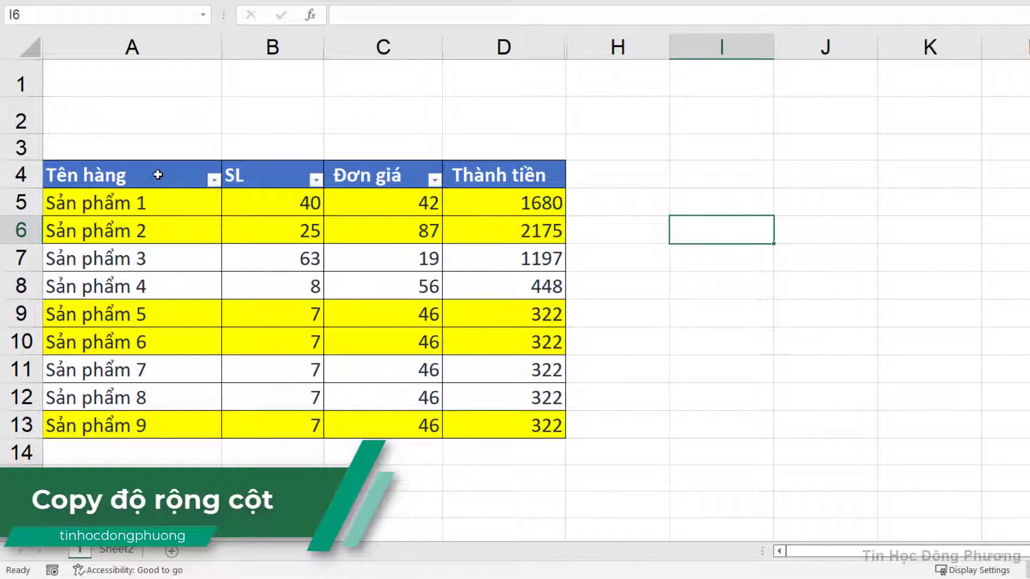
Step: Copy A4:D8 from sheet 1 and paste it at A1 on Sheet2
mouse_move(143, 174)
mouse_down()
mouse_move(471, 282)
mouse_move(504, 320)
mouse_move(507, 383)
mouse_move(514, 292)
mouse_up()
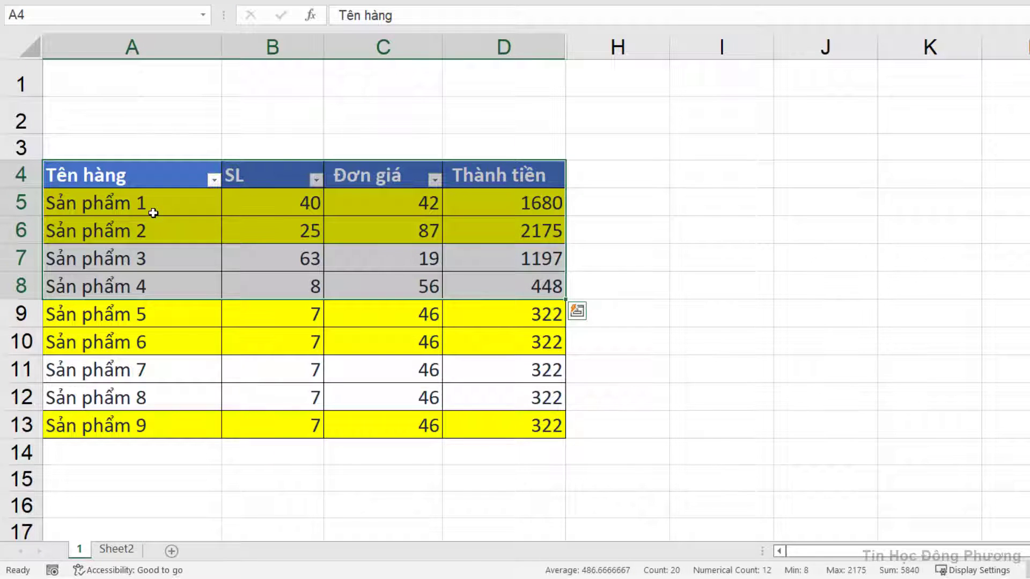
key(ctrl+c)
click(115, 550)
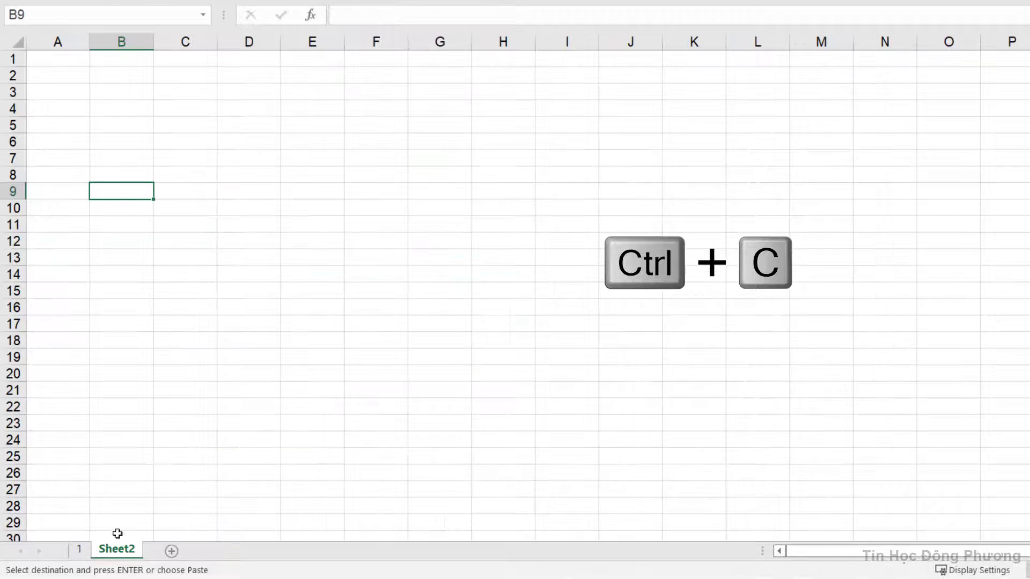
click(52, 57)
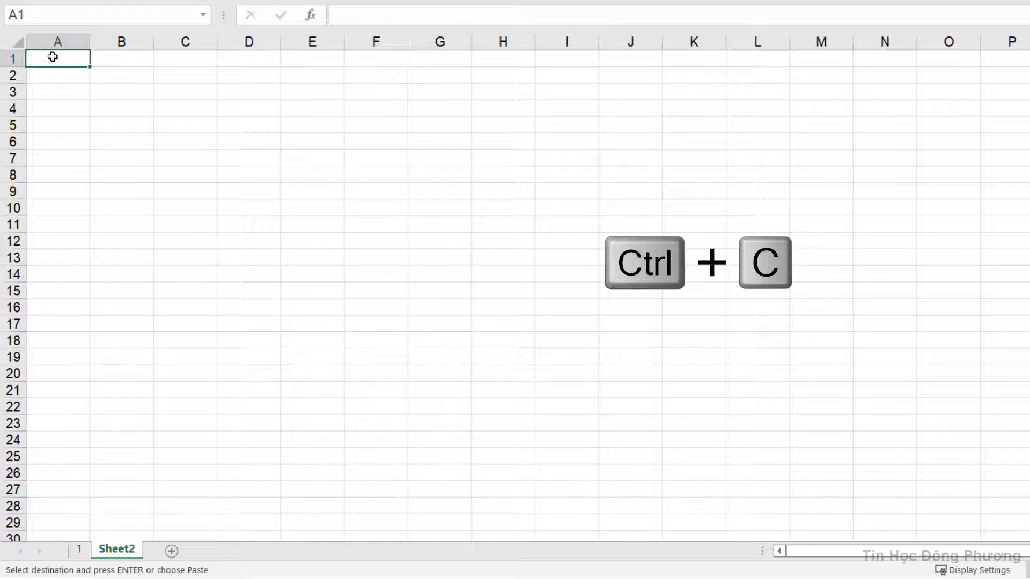
key(ctrl+v)
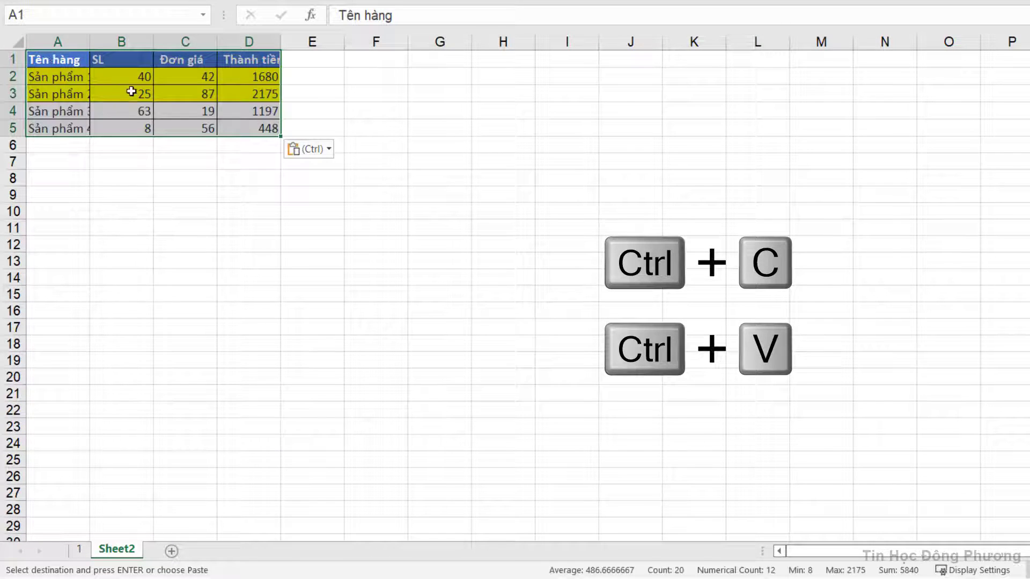
ctrl+scroll(175, 110, up, 5)
ctrl+scroll(356, 223, up, 1)
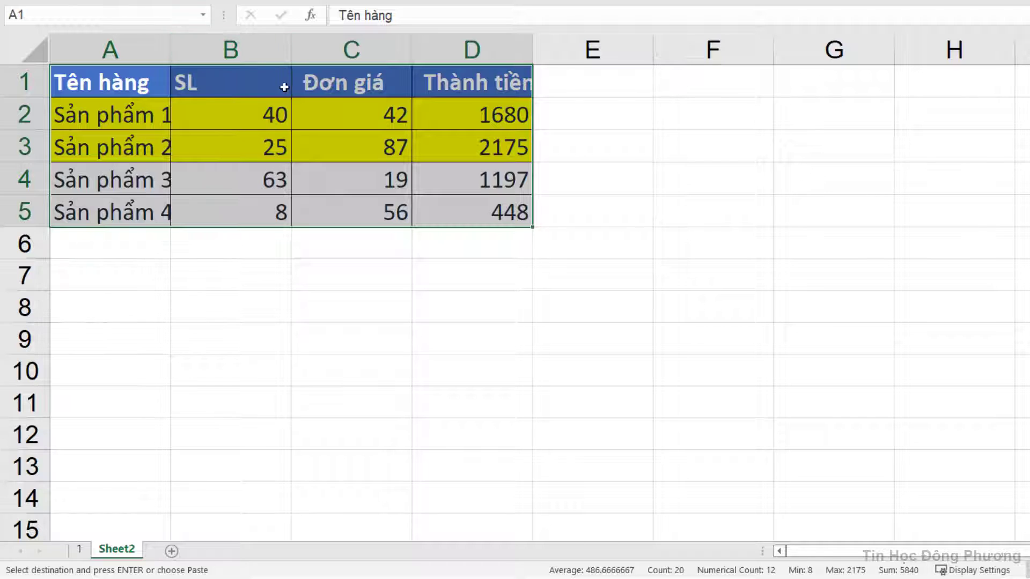
Step: Widen column A to show full product names, then undo the change
click(310, 165)
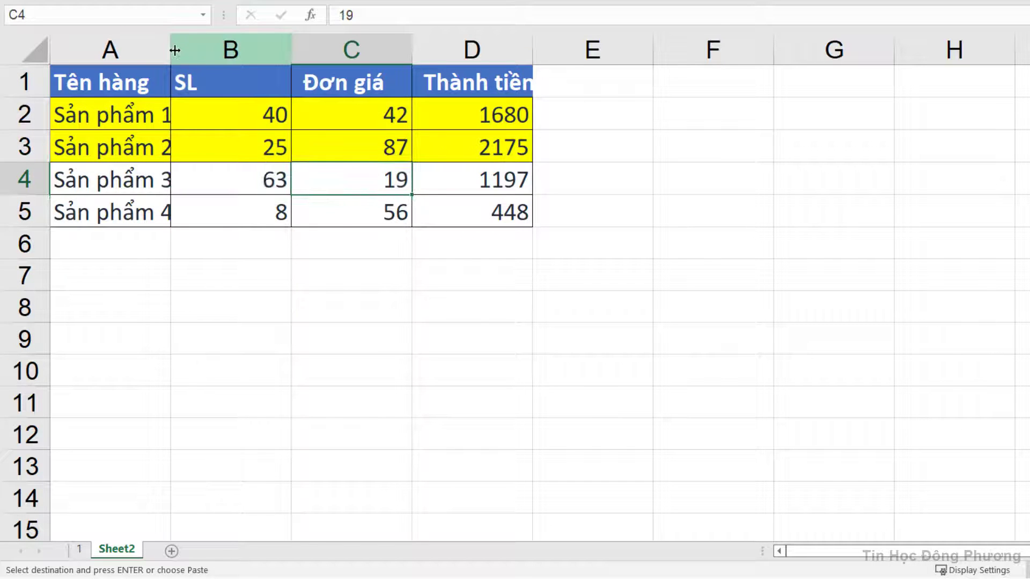
drag(170, 51, 226, 51)
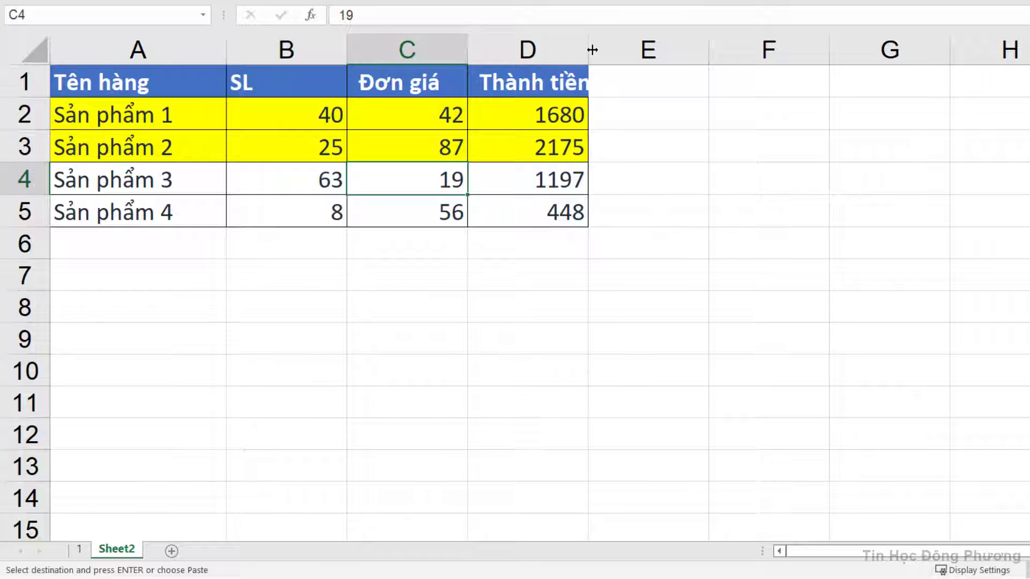
key(ctrl+z)
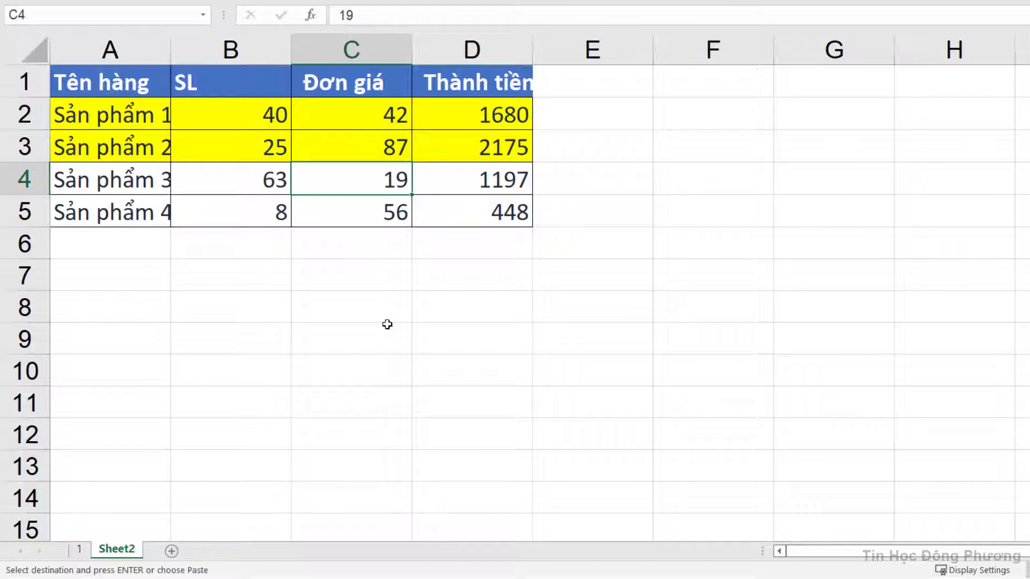
Step: Paste Special only the sheet 1 column widths onto the Sheet2 table at A1
click(80, 550)
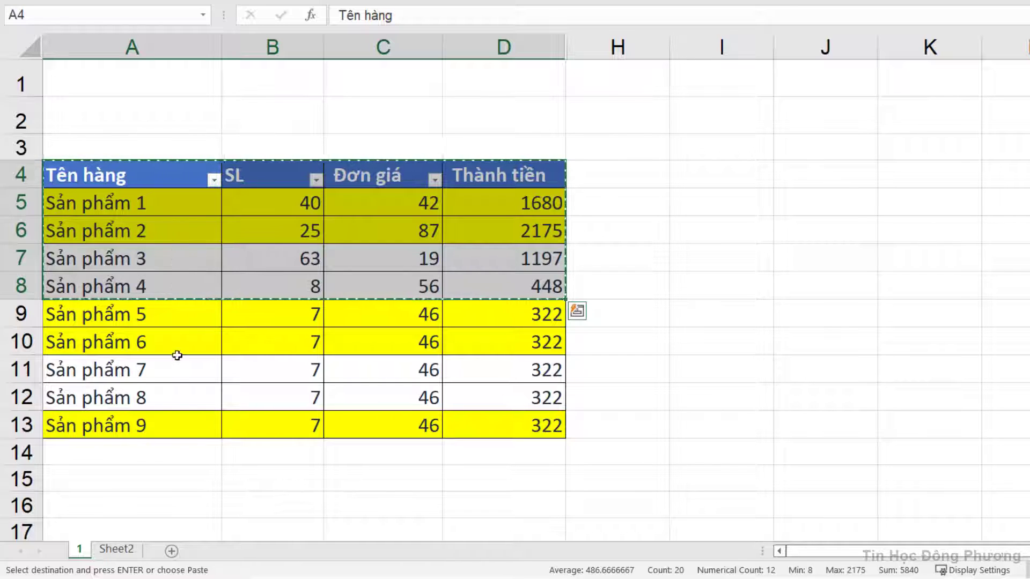
click(113, 552)
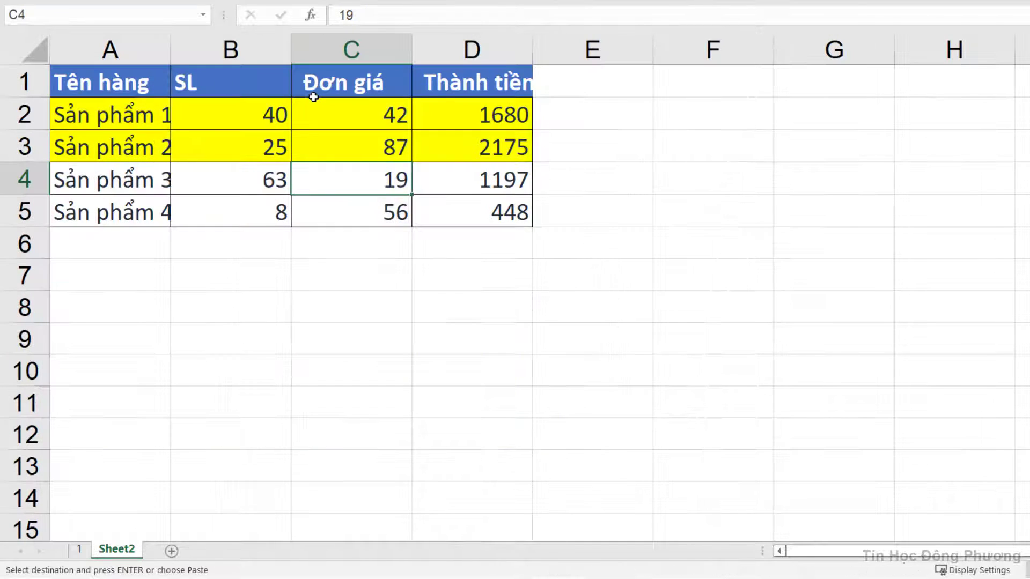
right_click(105, 81)
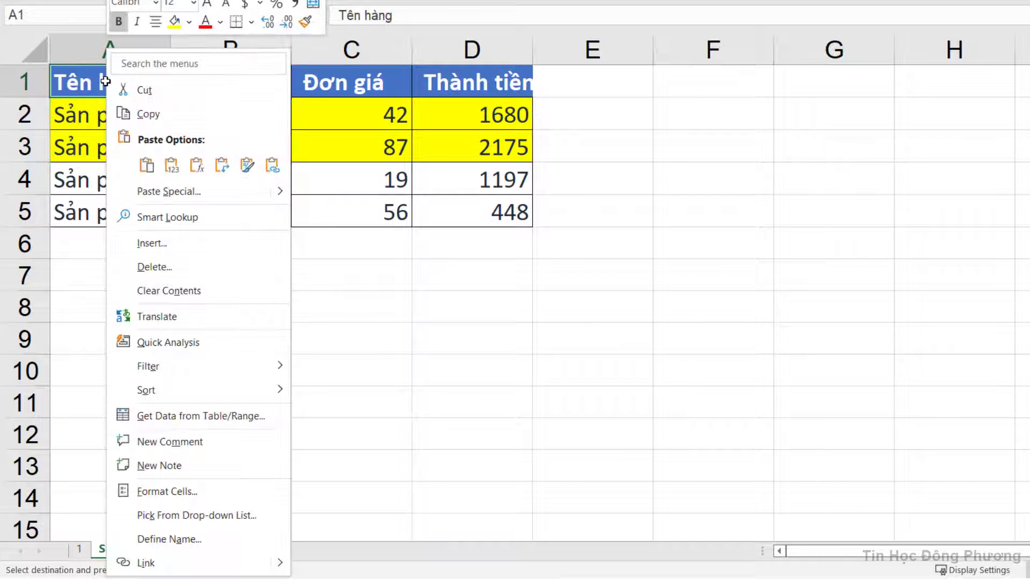
click(177, 191)
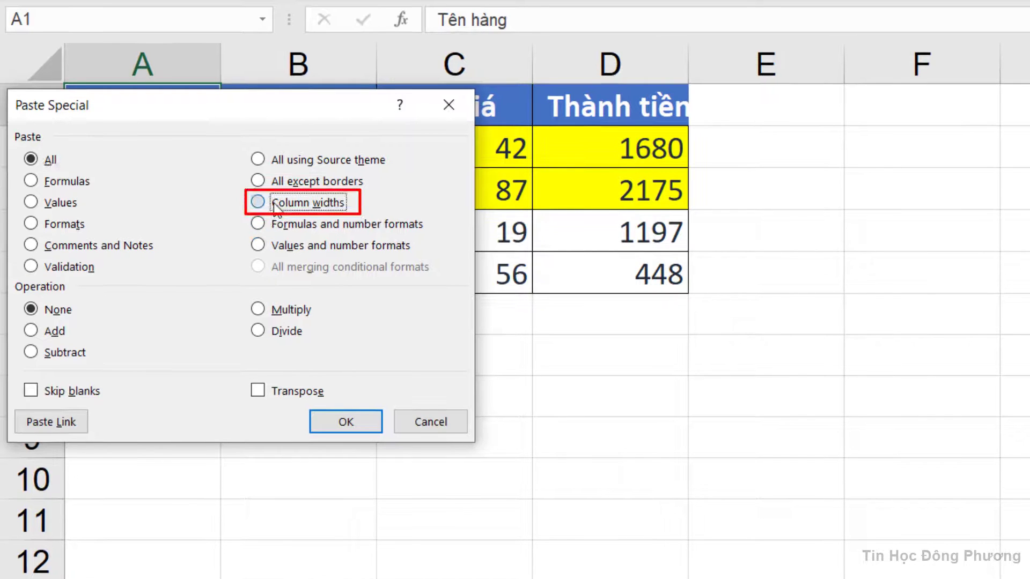
click(276, 204)
click(365, 424)
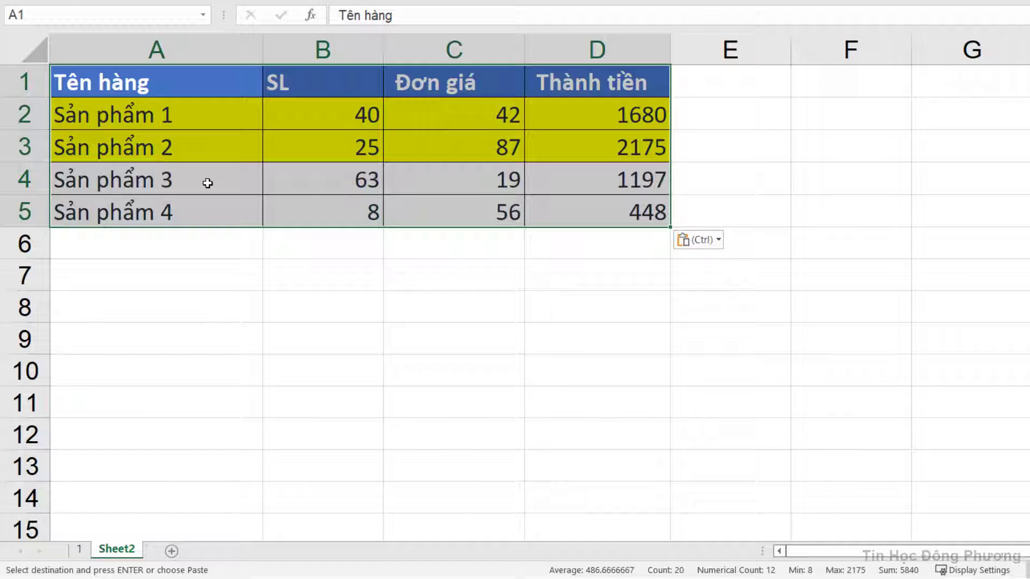
click(214, 104)
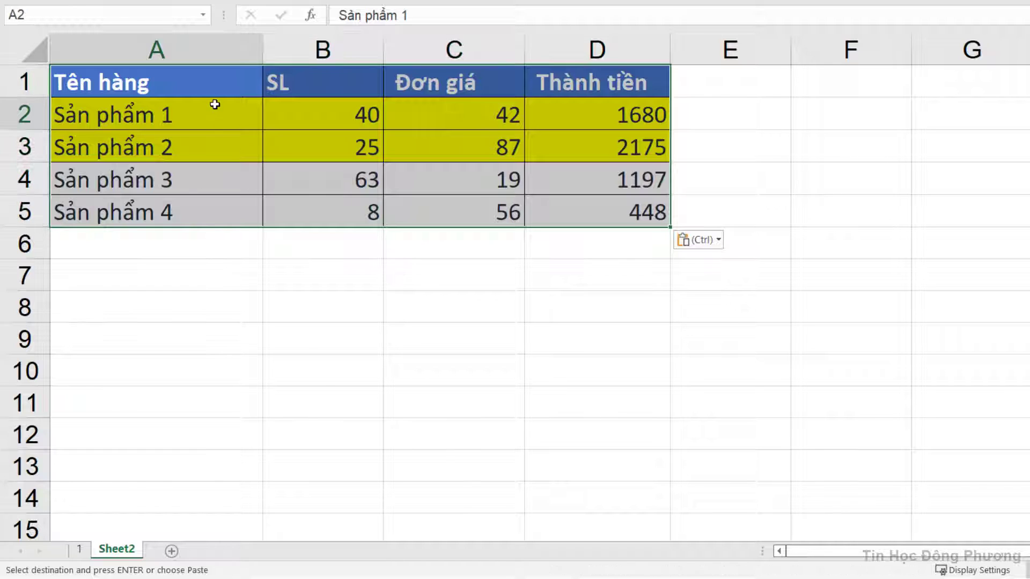
click(368, 116)
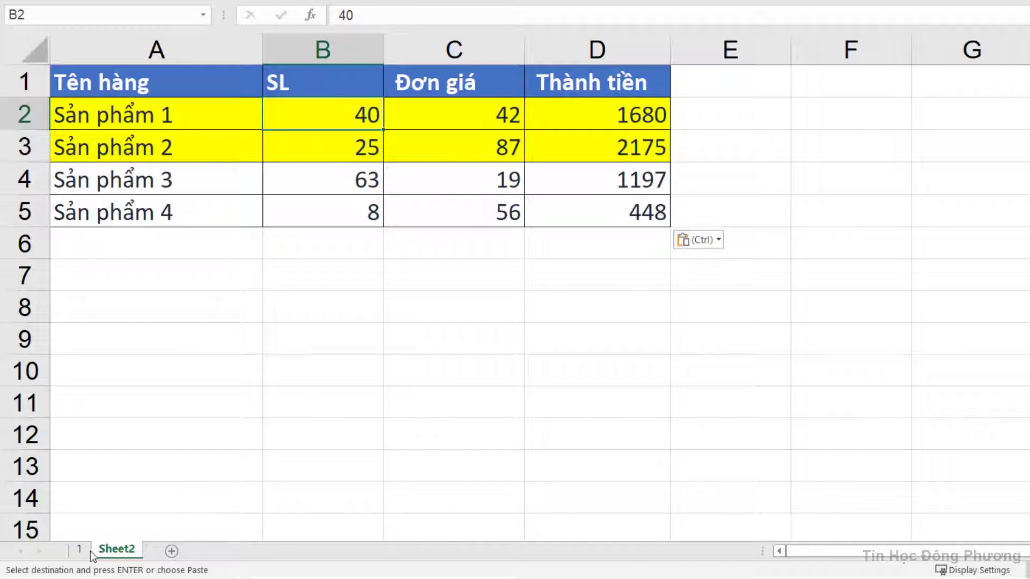
click(249, 184)
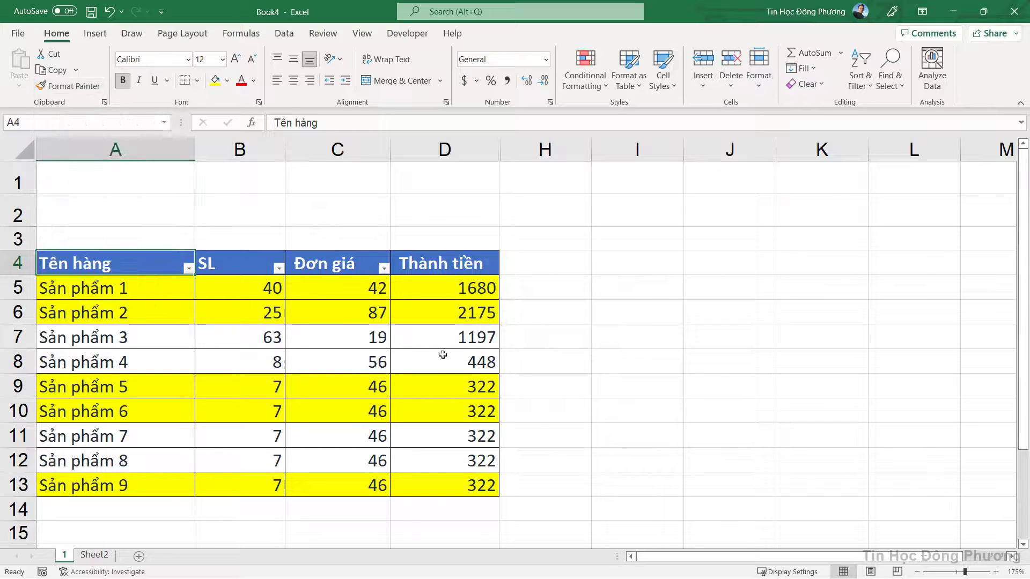
Step: Format-paint the Thành tiền column D's blue header and yellow shading onto column I
click(445, 356)
drag(168, 262, 486, 485)
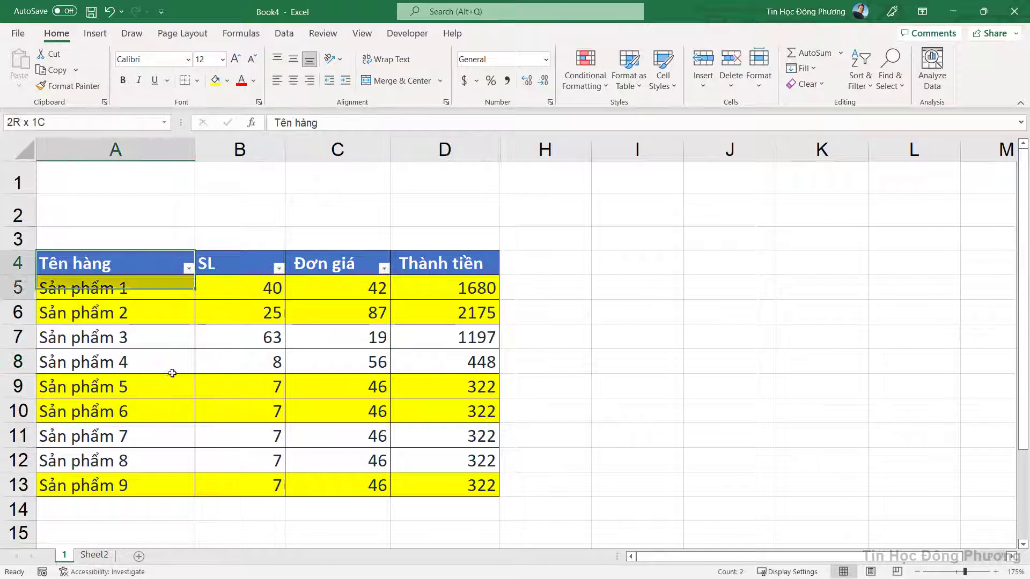
click(502, 427)
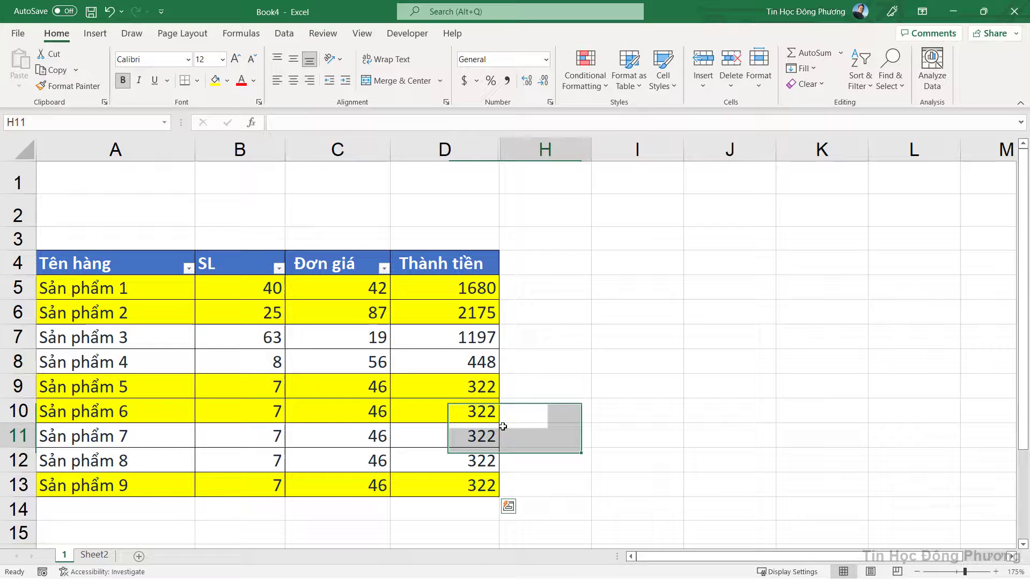
click(548, 263)
click(758, 258)
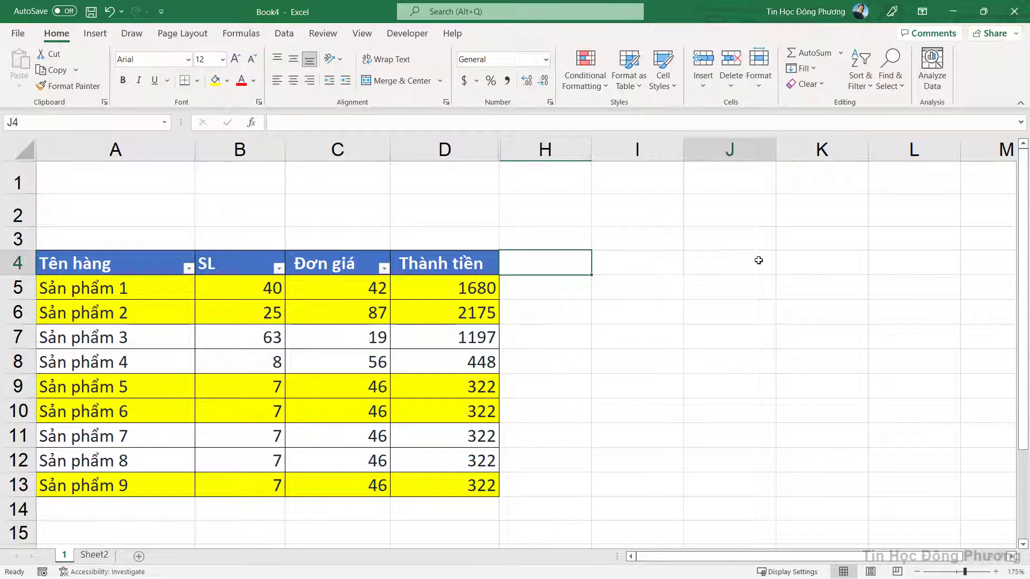
drag(460, 258, 446, 483)
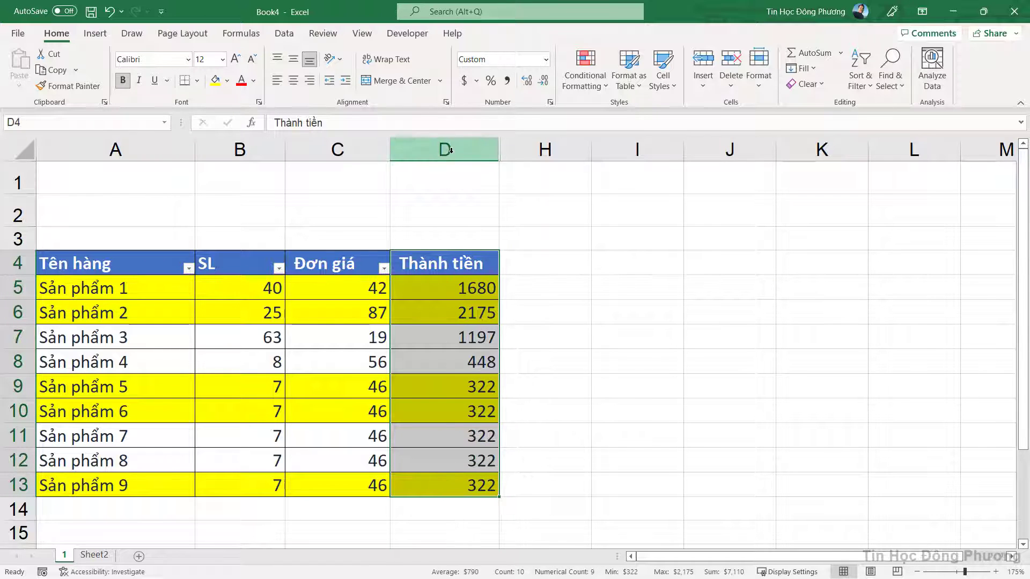
drag(449, 150, 203, 148)
click(65, 86)
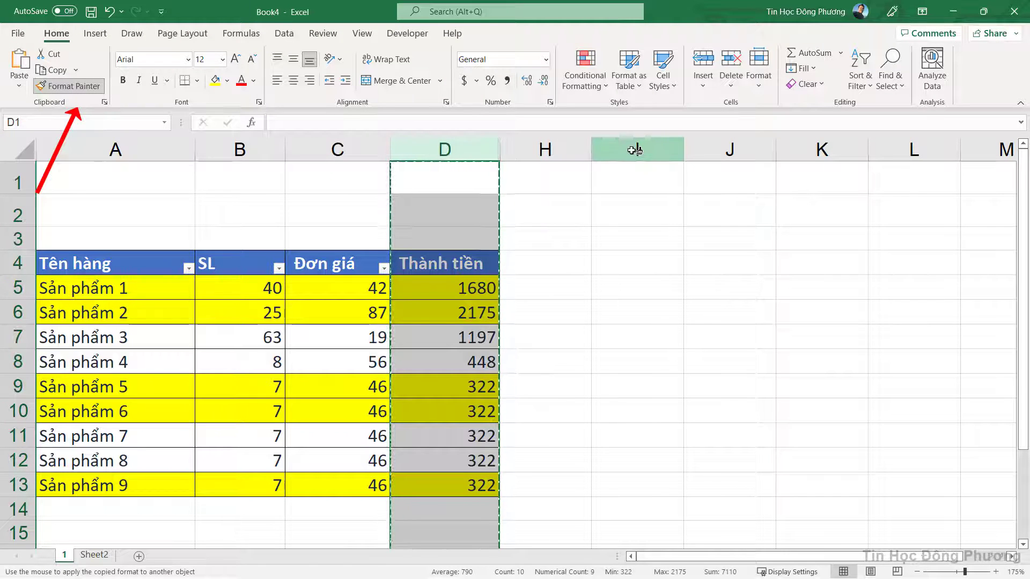
click(638, 149)
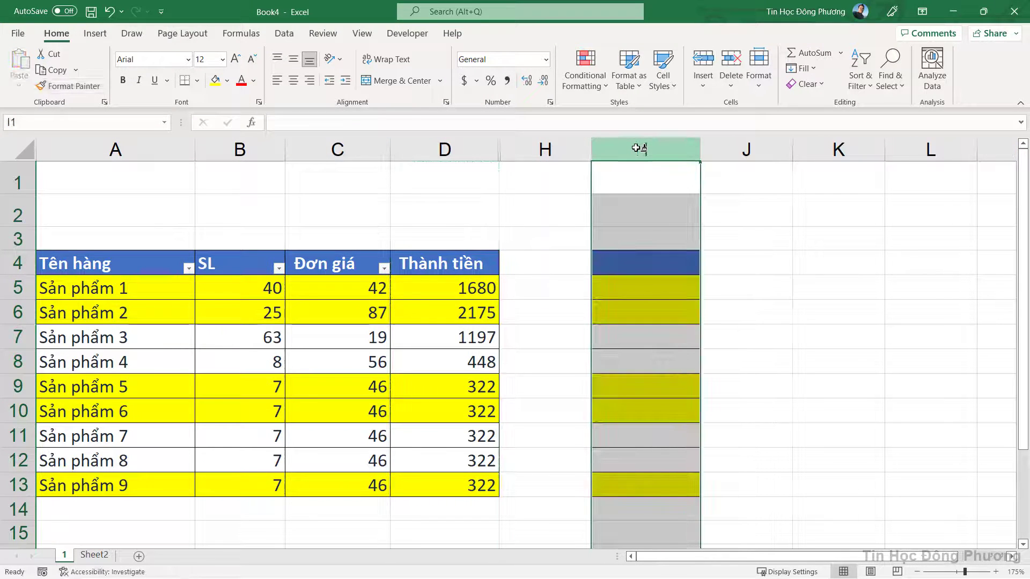
click(631, 267)
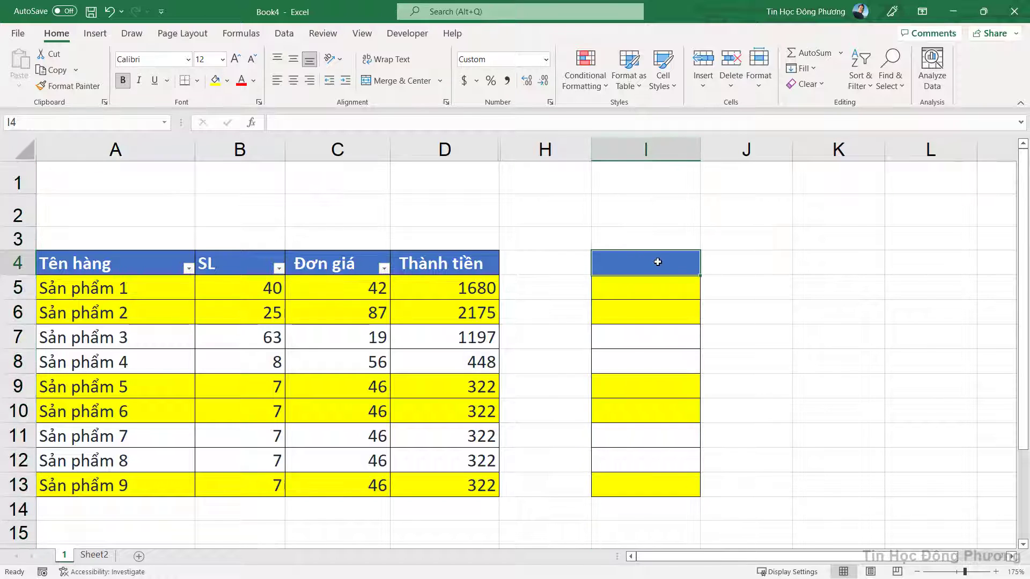
click(654, 425)
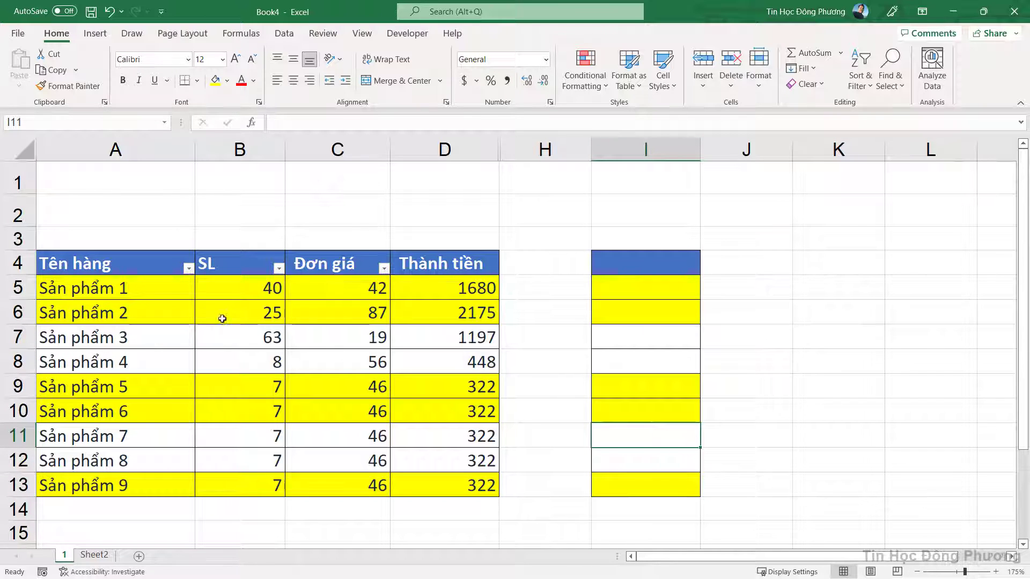
Step: Enter 1 in K5 and fill it down and across to cover K5:M12
click(151, 283)
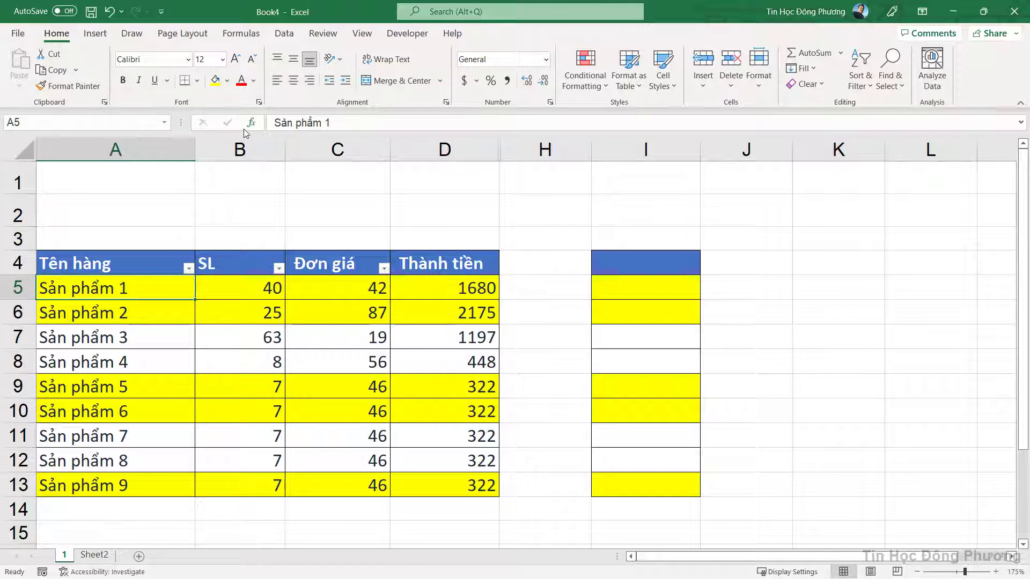
ctrl+scroll(758, 290, down, 2)
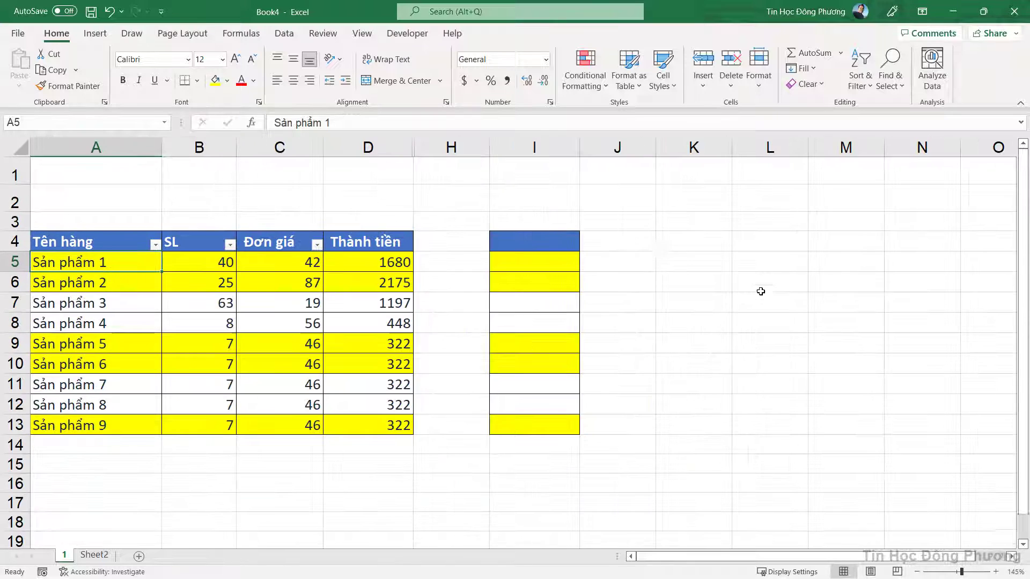
click(673, 254)
text(1)
key(Return)
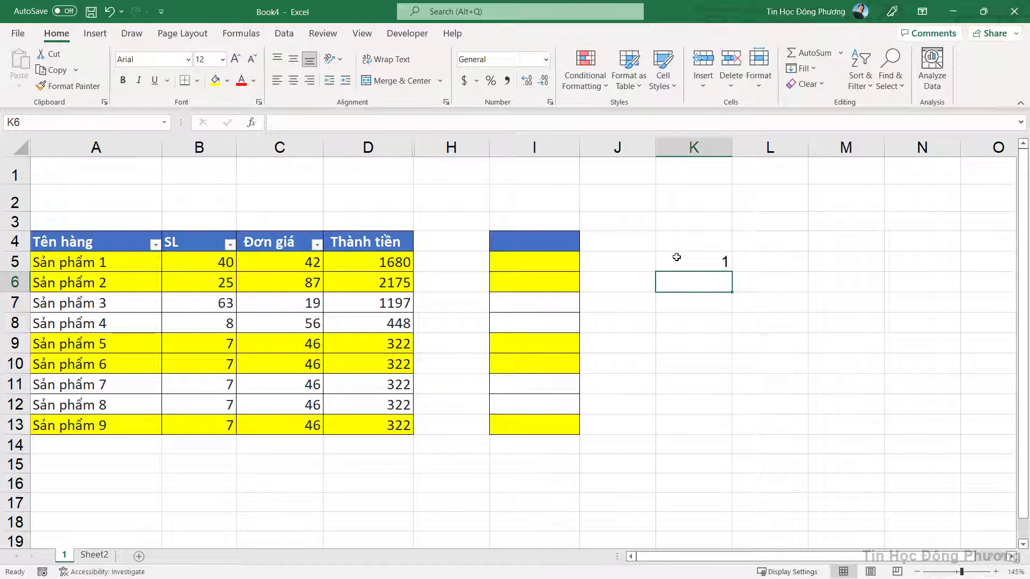
click(674, 258)
mouse_move(733, 272)
mouse_down()
mouse_move(731, 414)
mouse_move(913, 398)
mouse_up()
click(864, 296)
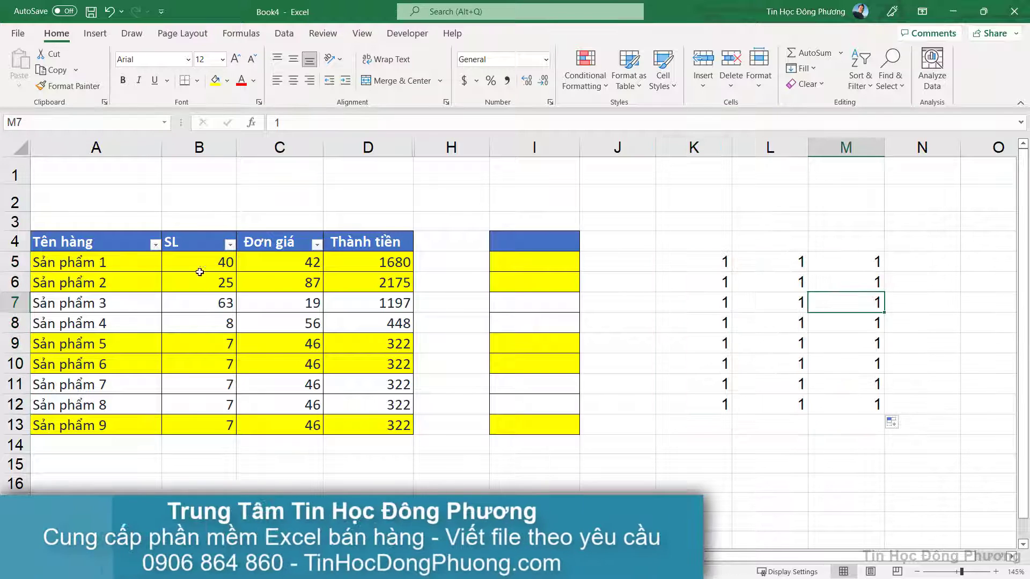
click(122, 264)
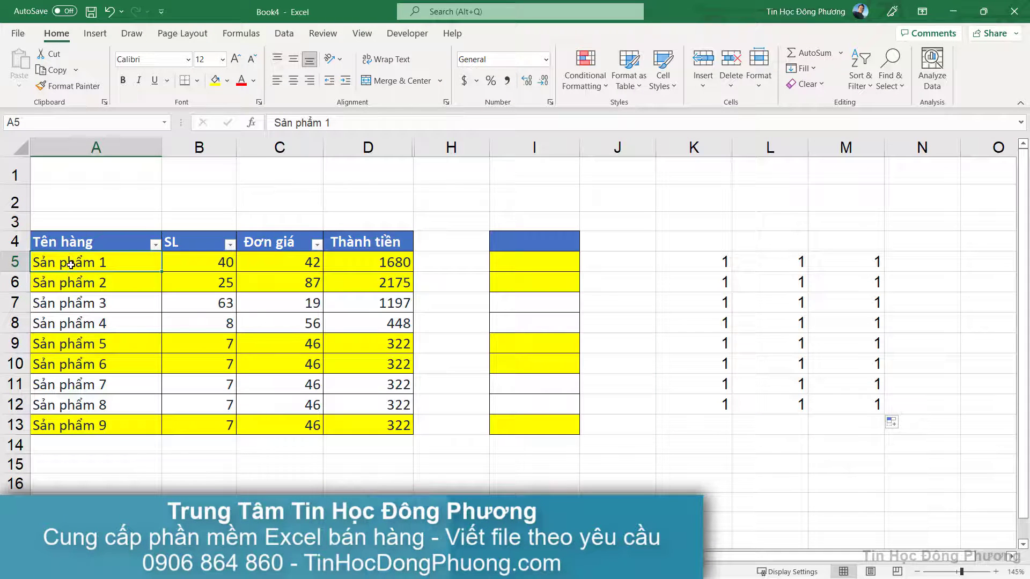
Step: Format-paint A5's yellow fill and borders across the K5:M12 block
click(68, 86)
drag(711, 267, 848, 411)
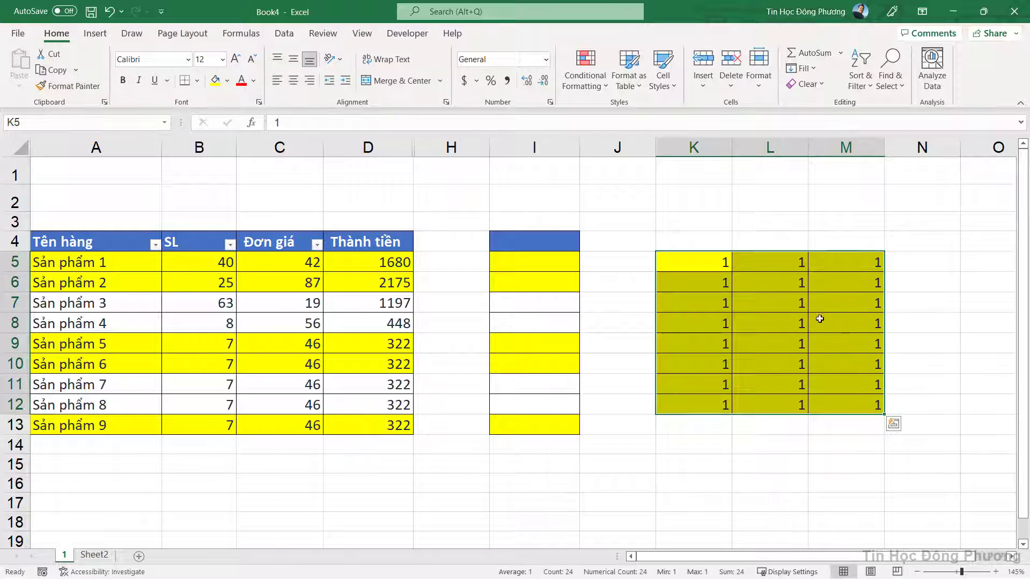
click(716, 267)
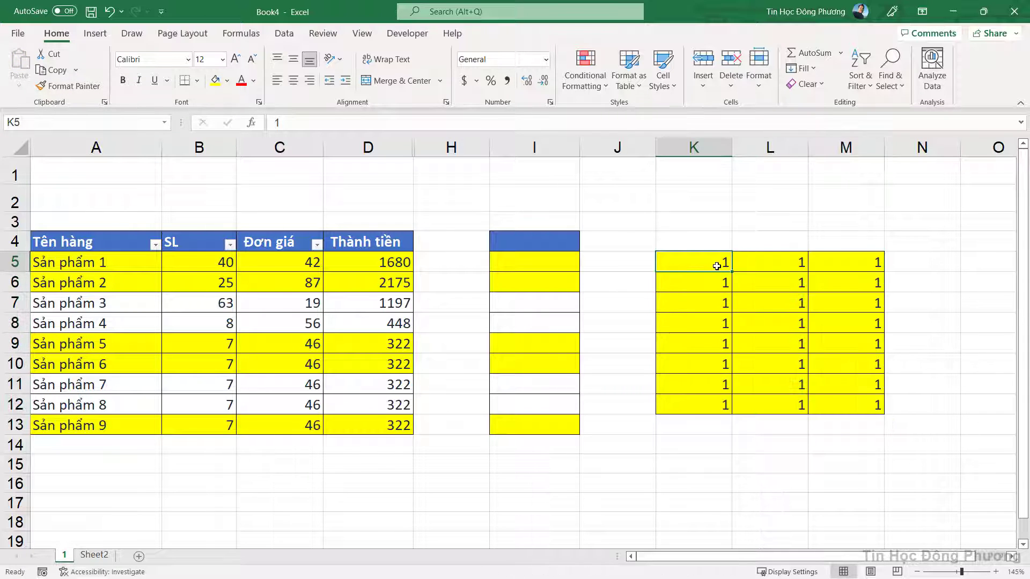
click(93, 265)
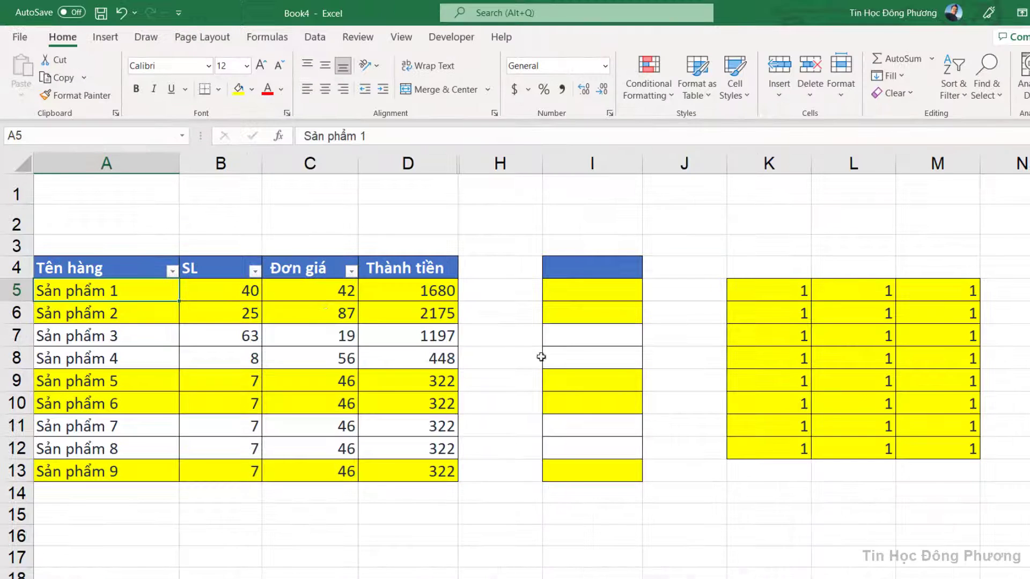
scroll(684, 333, down, 1)
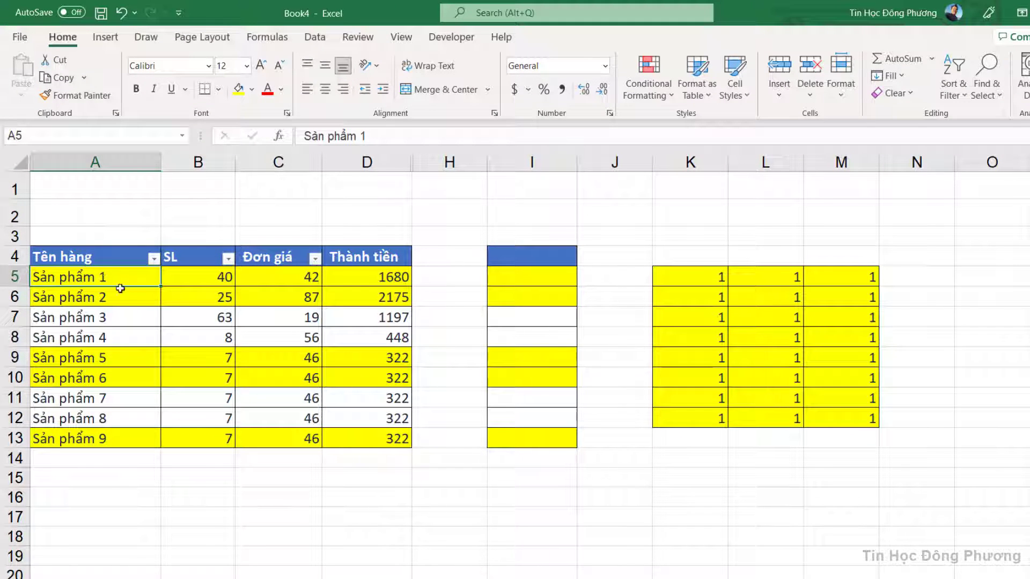
click(602, 498)
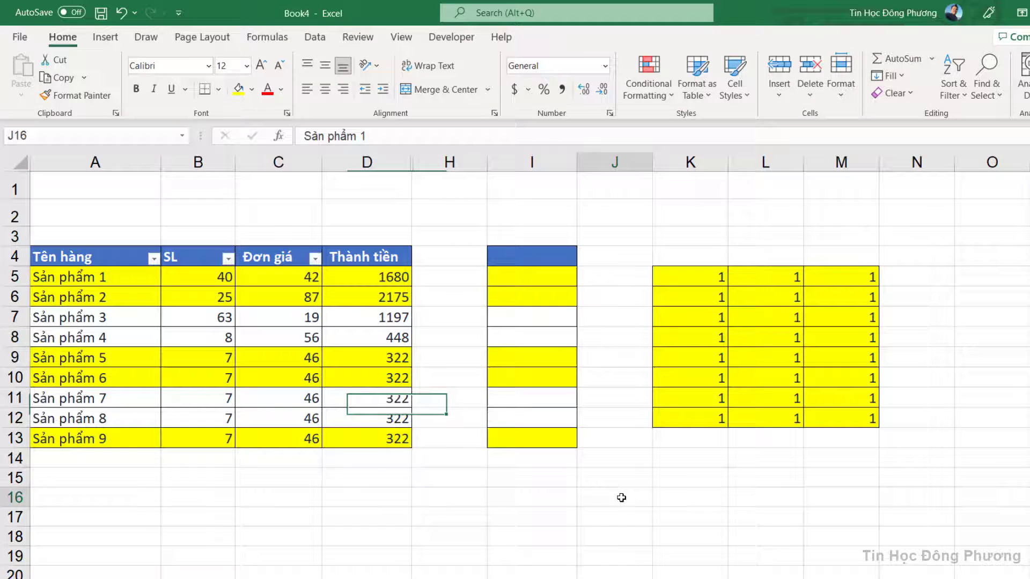
click(743, 492)
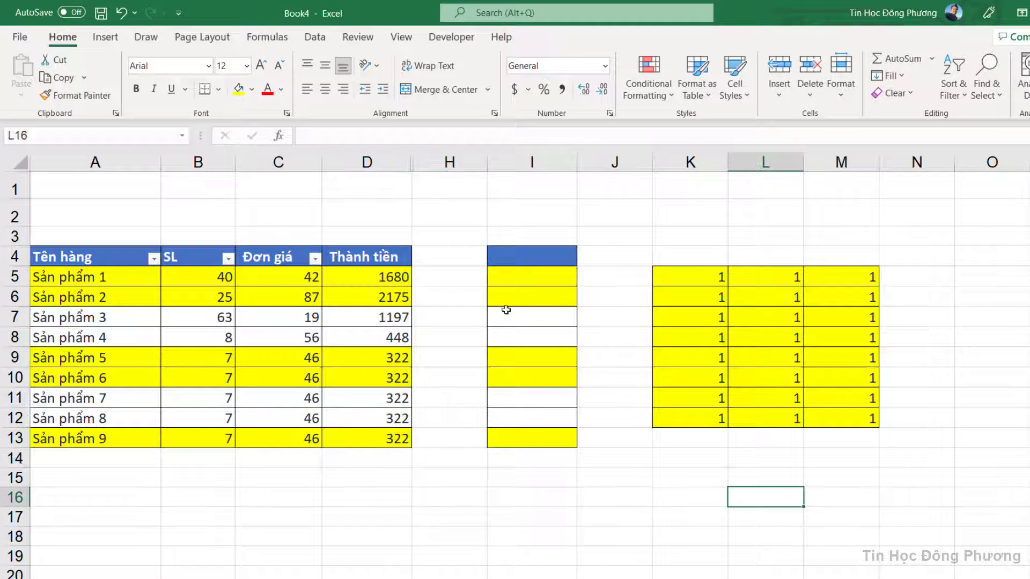
click(108, 276)
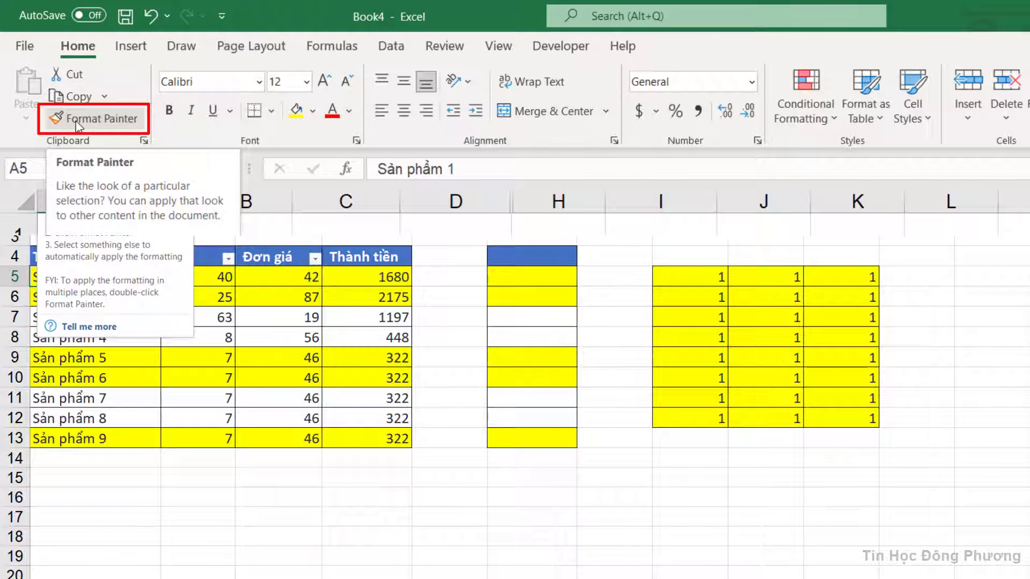
Step: Paint A5's yellow format onto H15, J15, L15, M15, I18 and H17 in one Format Painter session
click(98, 122)
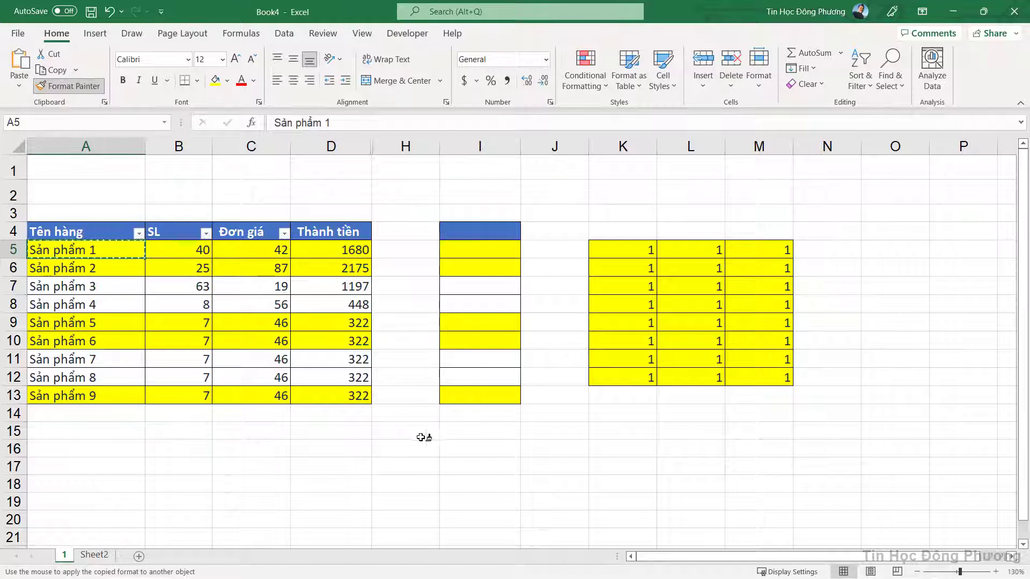
click(396, 433)
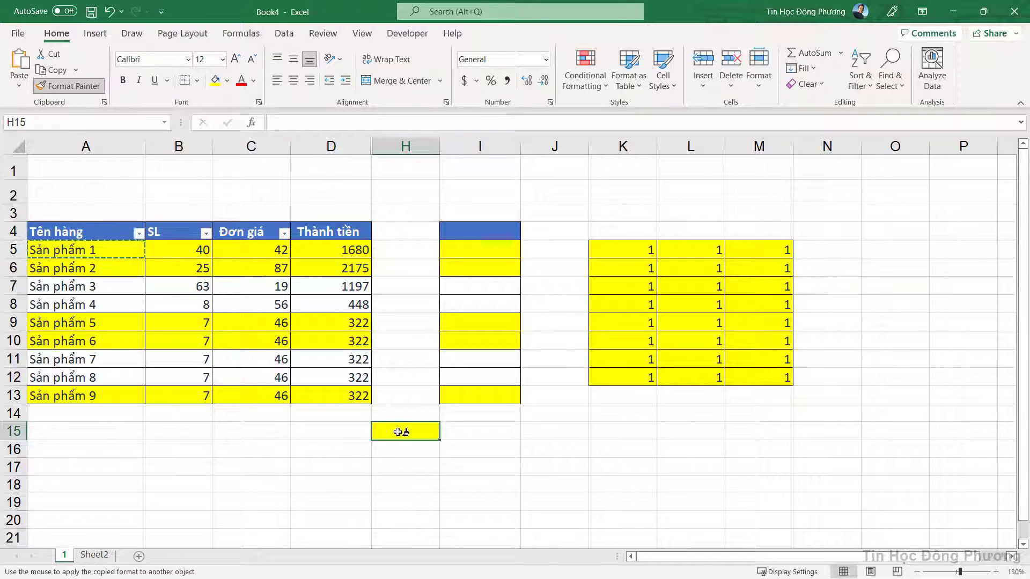
click(536, 432)
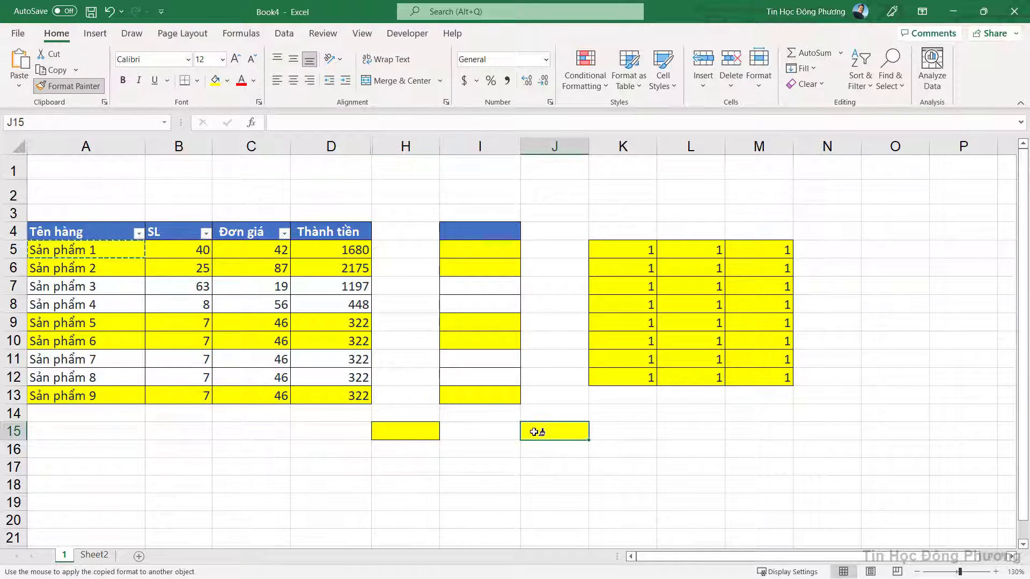
click(717, 435)
click(754, 436)
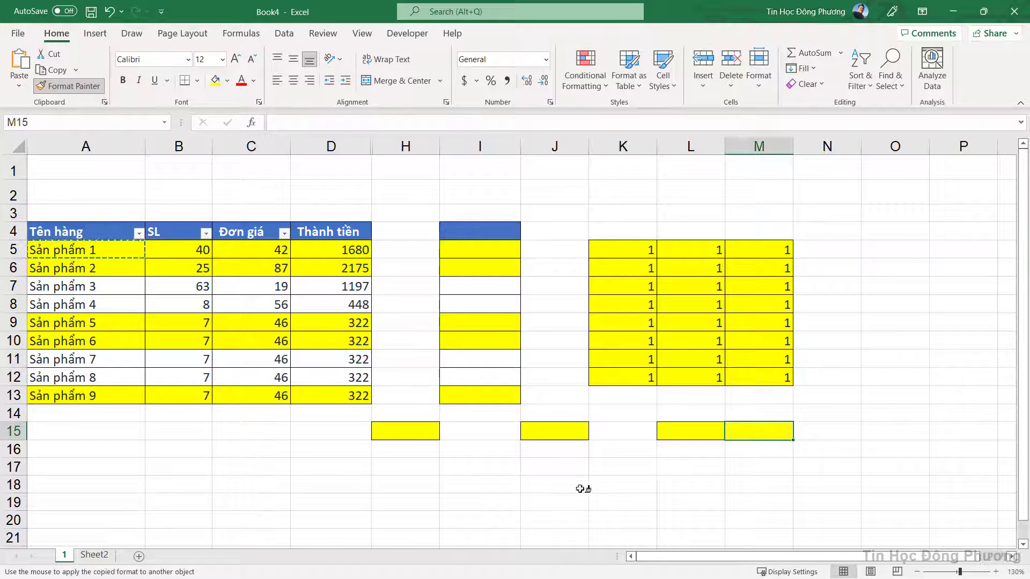
click(467, 486)
click(382, 466)
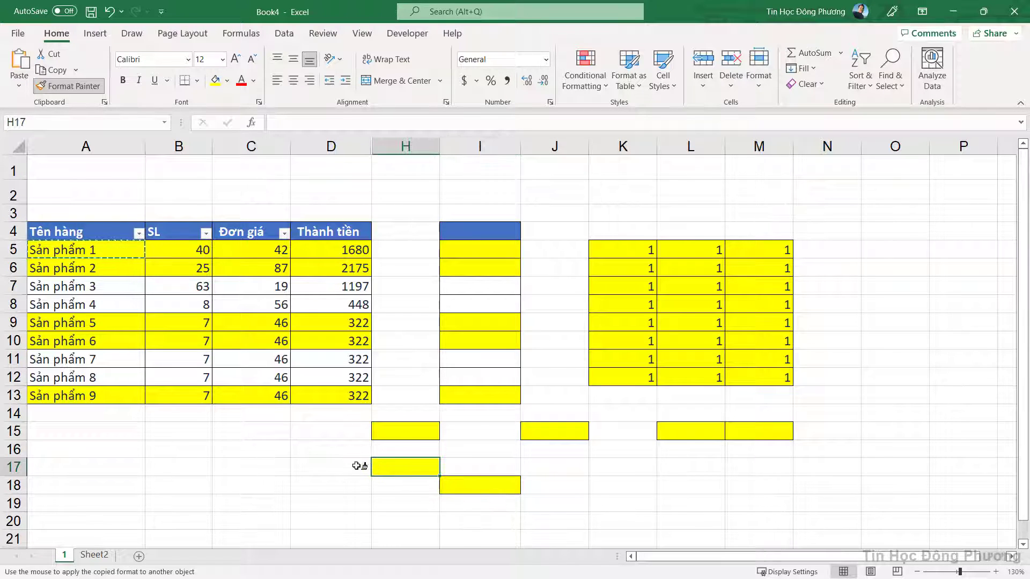
key(Escape)
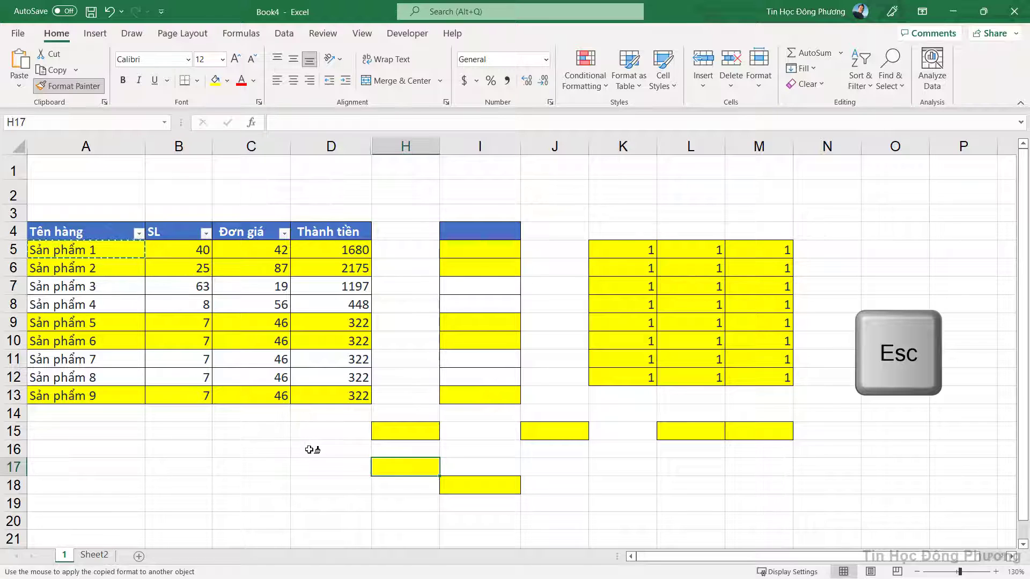
key(Escape)
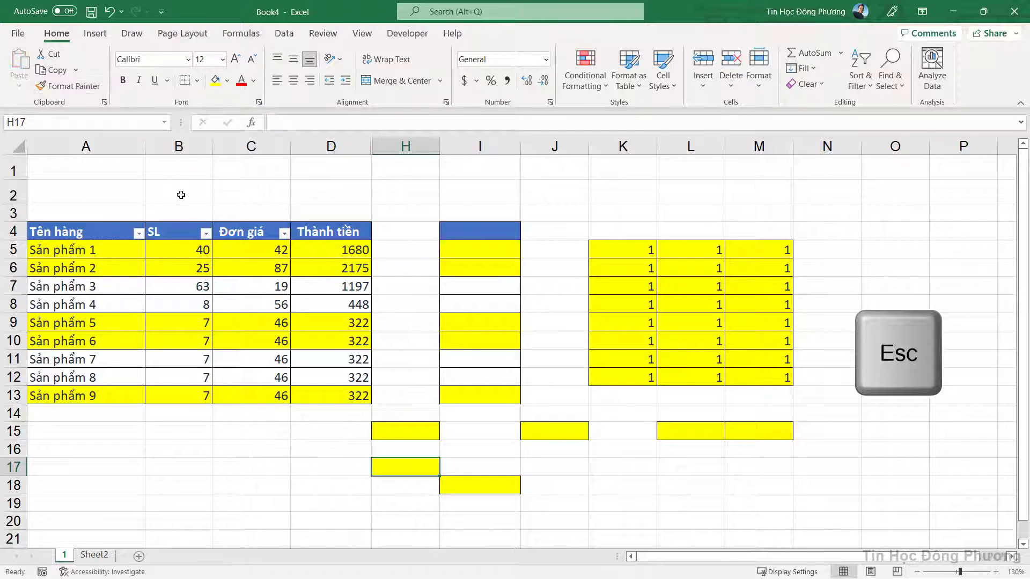
click(75, 229)
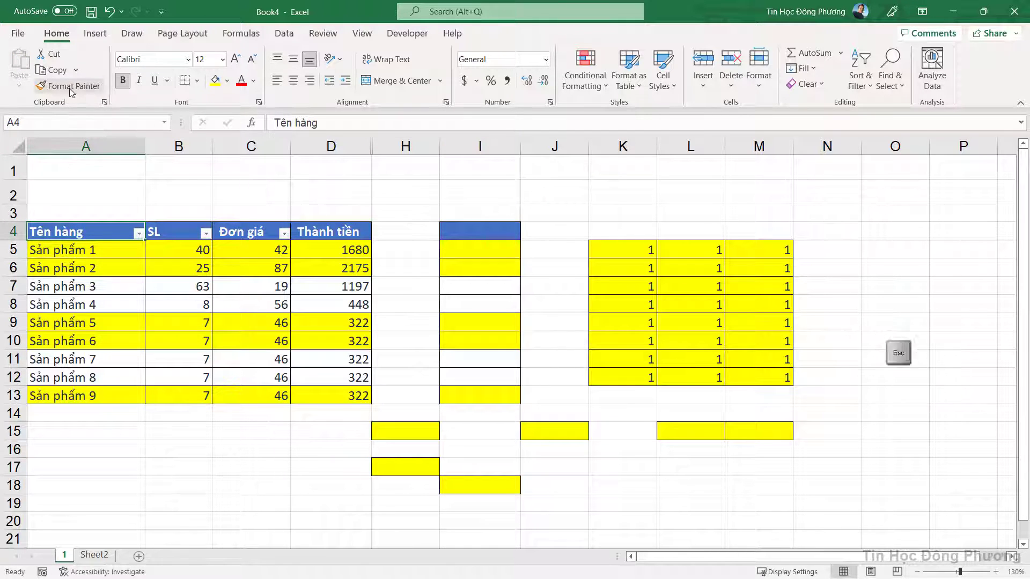
Step: Format-paint header cell A4's blue style onto I2
click(70, 87)
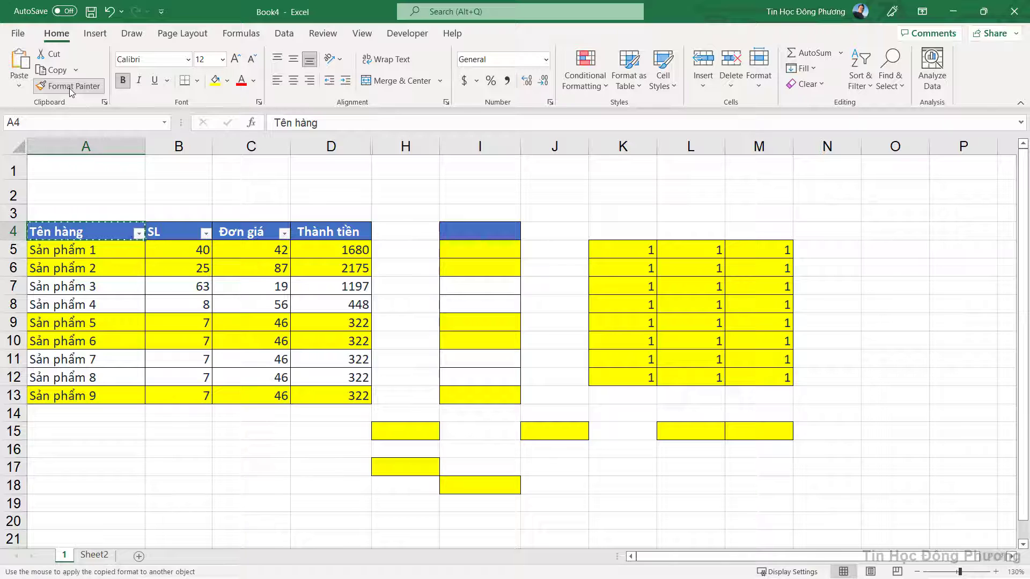
click(477, 191)
click(476, 191)
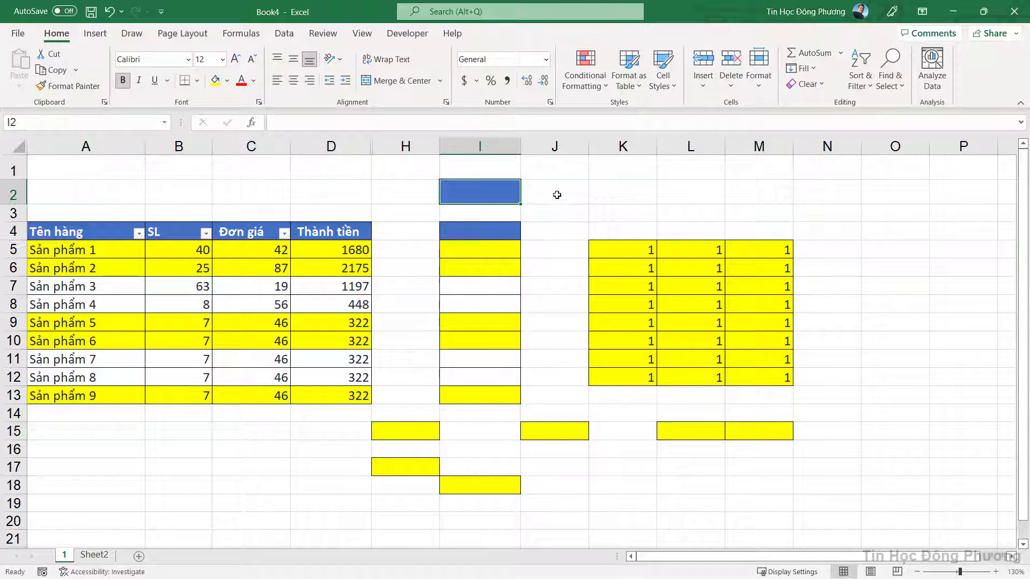
Step: Paint A4's blue header format onto K2, N2, O4, O6 and O8 with a locked Format Painter
click(100, 233)
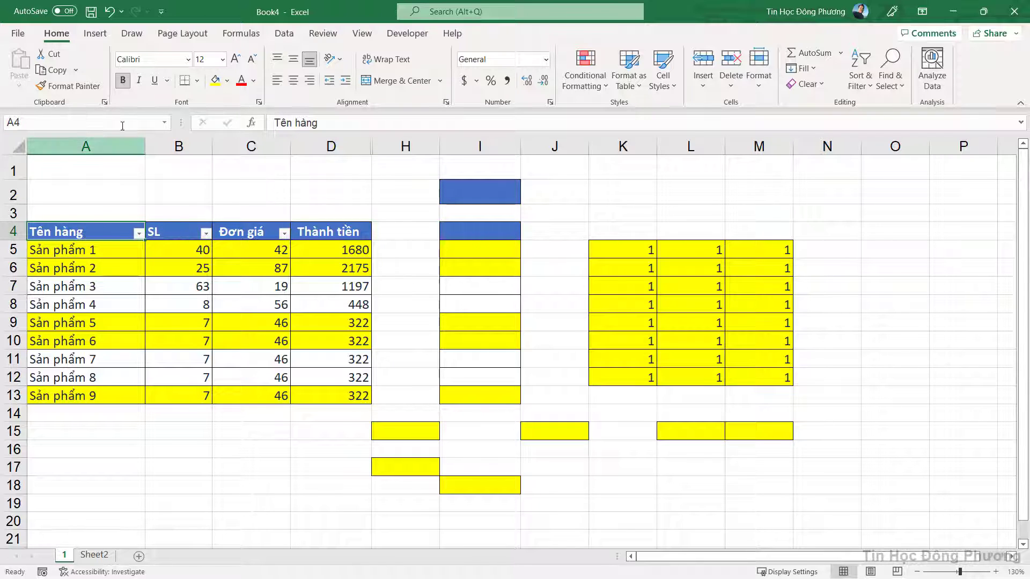
click(74, 86)
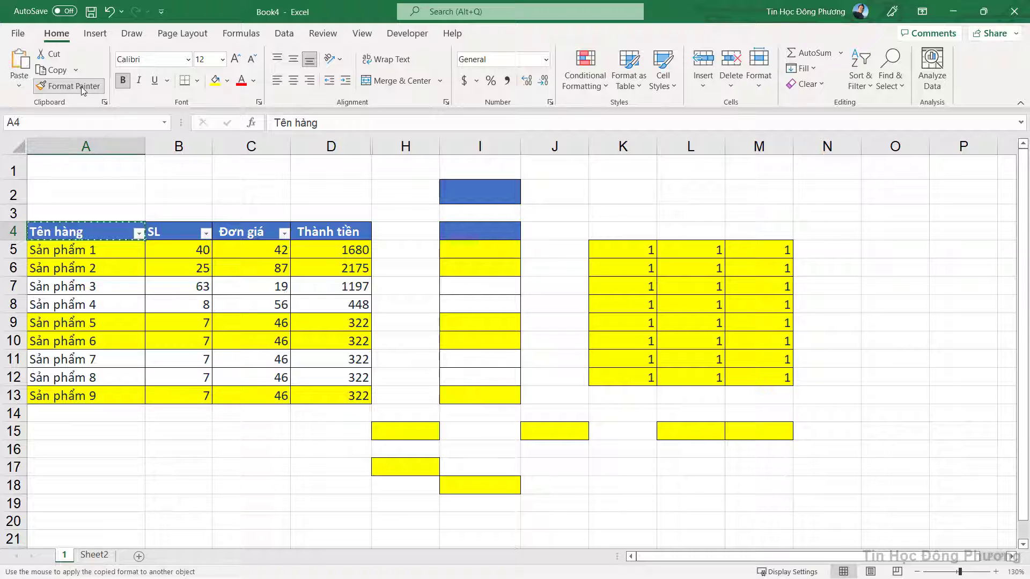
click(638, 194)
click(837, 193)
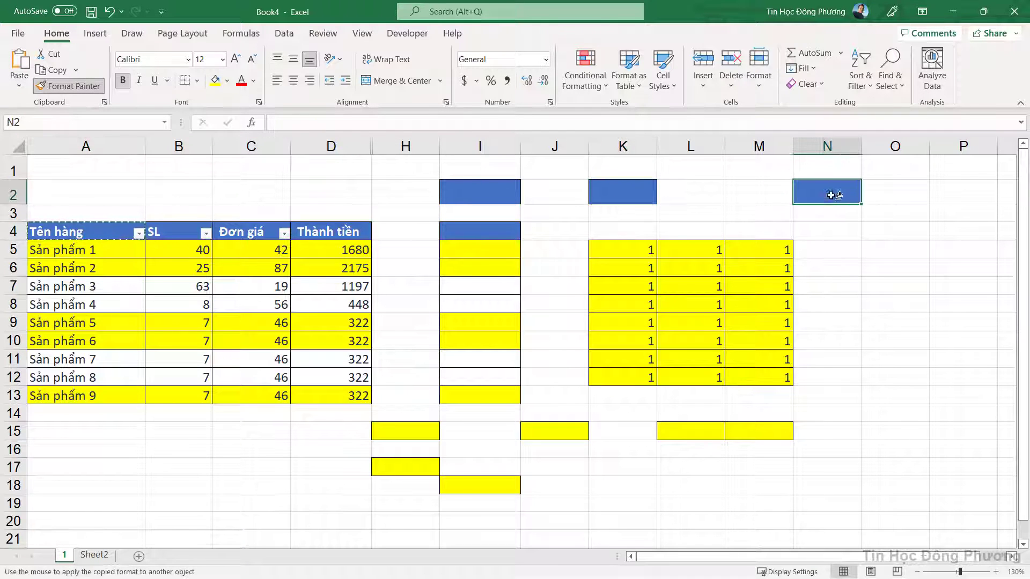
click(882, 233)
click(887, 272)
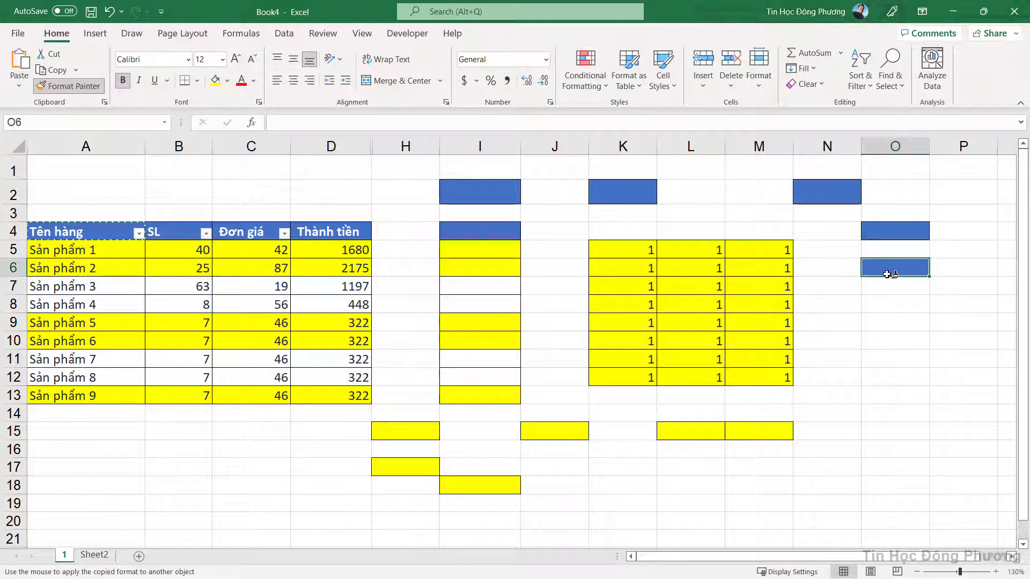
click(893, 304)
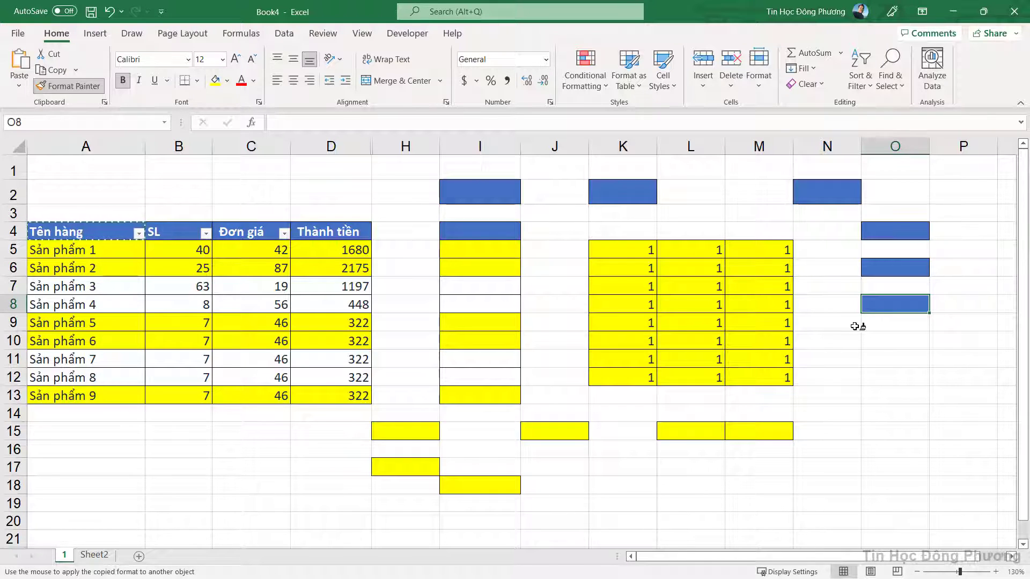
key(Escape)
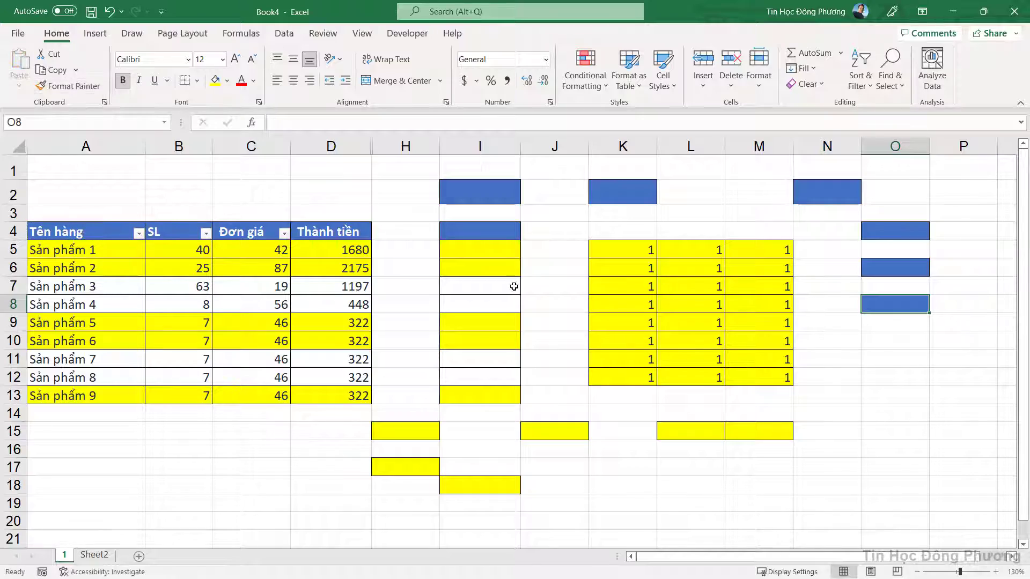
click(501, 286)
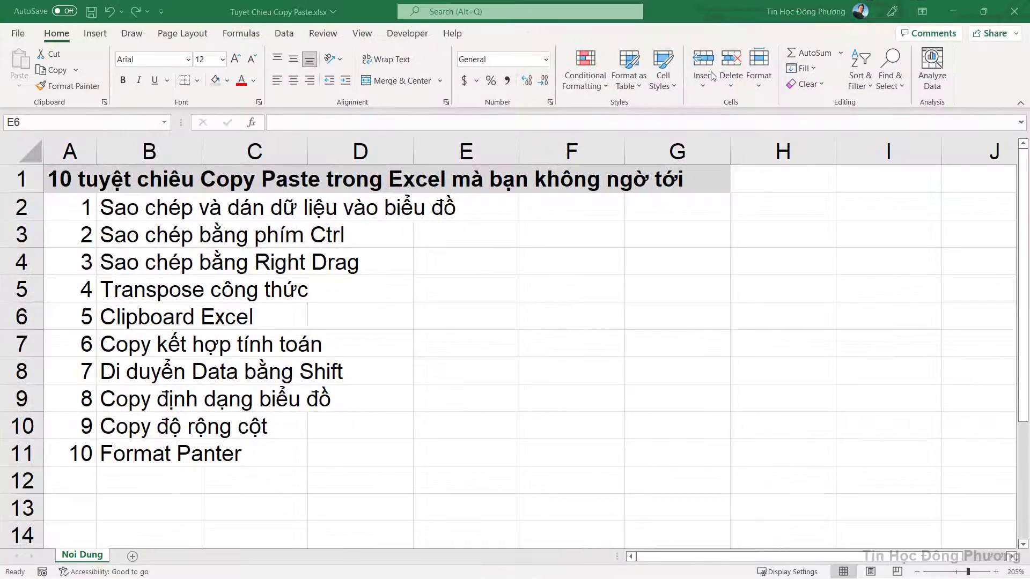